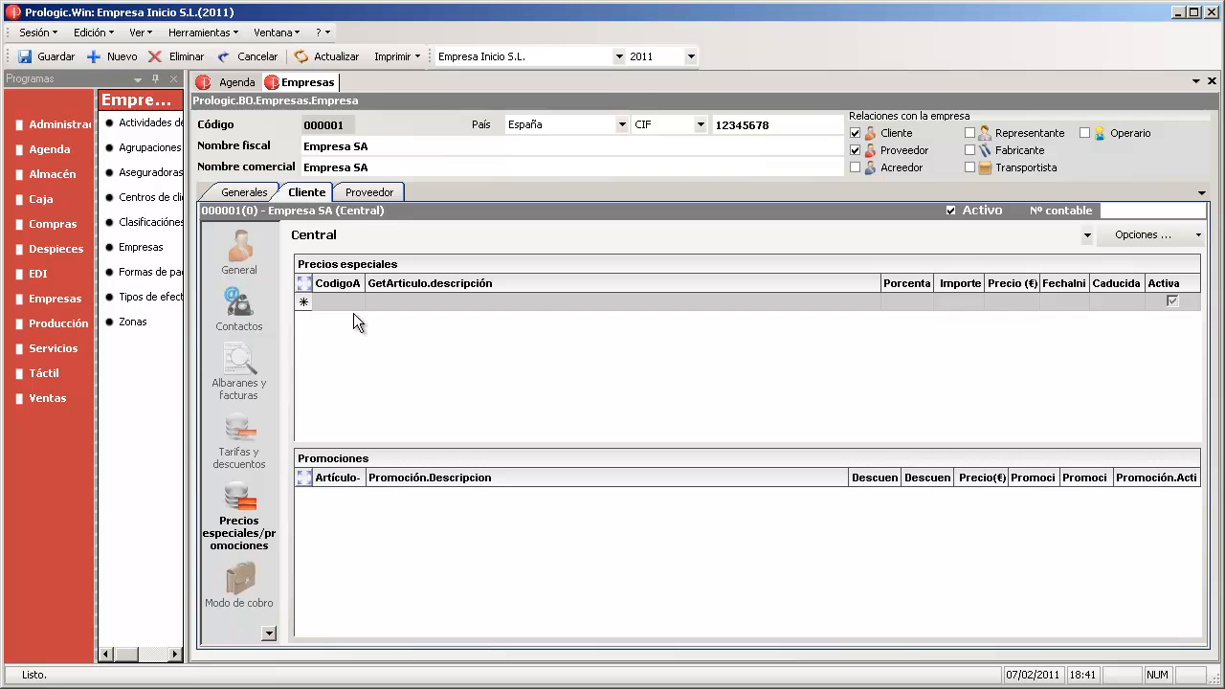
- Start a new row in Empresa SA's special prices and promotions grid
{"action": "left_click", "coordinate": [337, 304]}
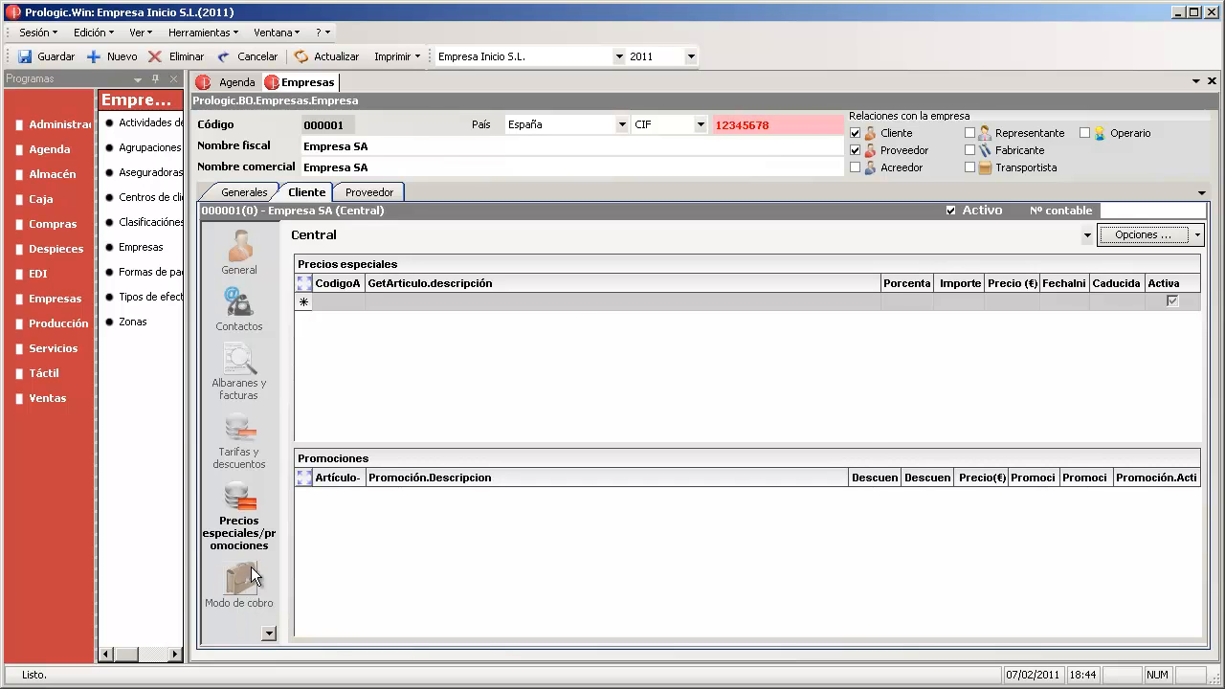
- Review Empresa SA's Modo de cobro settings, then go to the Control de riesgo section
{"action": "left_click", "coordinate": [239, 574]}
{"action": "left_click", "coordinate": [269, 633]}
{"action": "left_click", "coordinate": [269, 633]}
{"action": "left_click", "coordinate": [269, 633]}
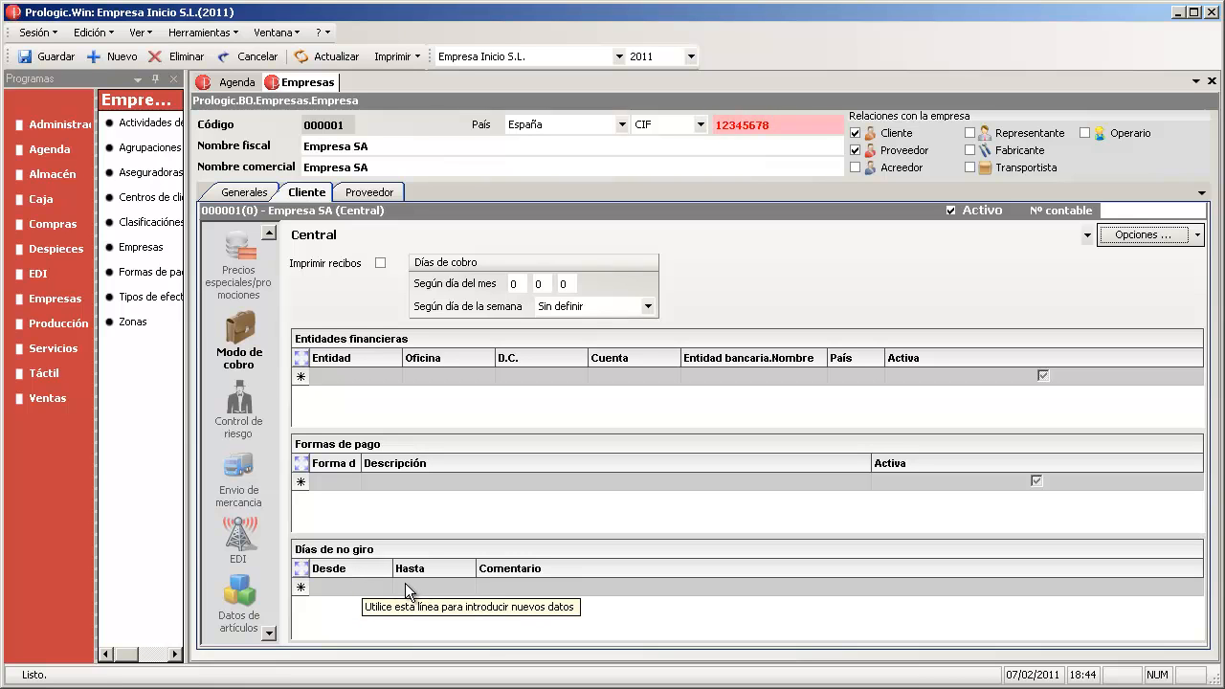
{"action": "left_click", "coordinate": [243, 432]}
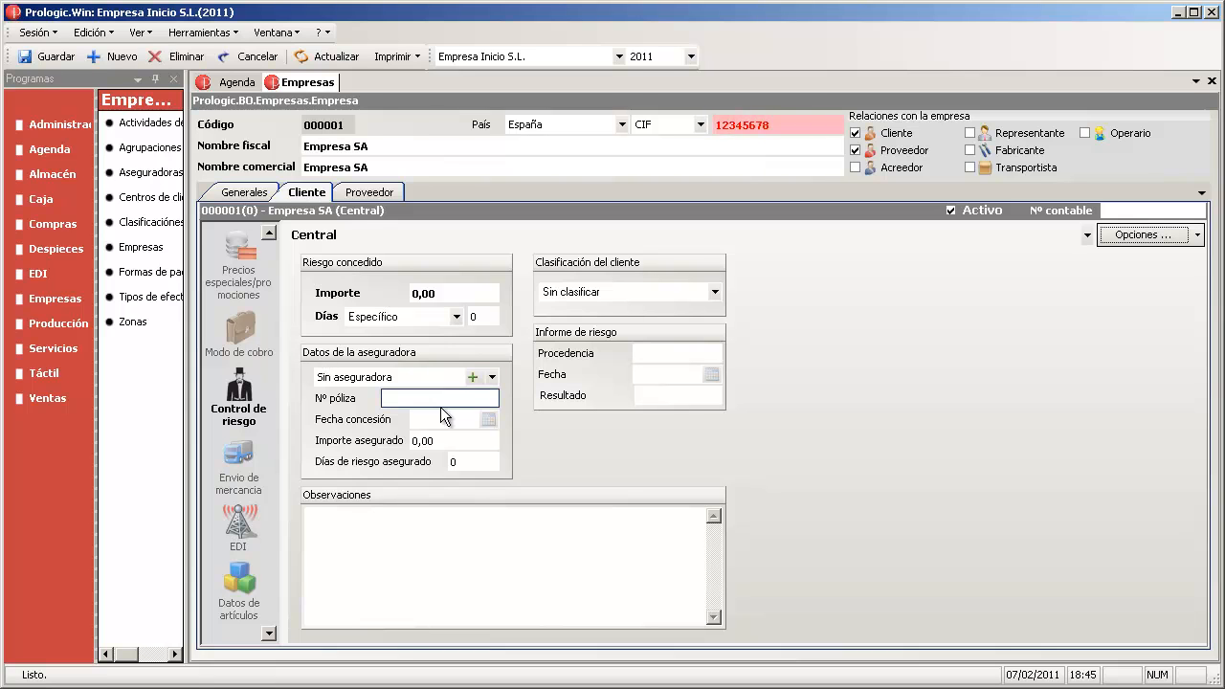
- Enter insured amount 2500 and 15 insured risk days in the insurer details
{"action": "left_click", "coordinate": [466, 441]}
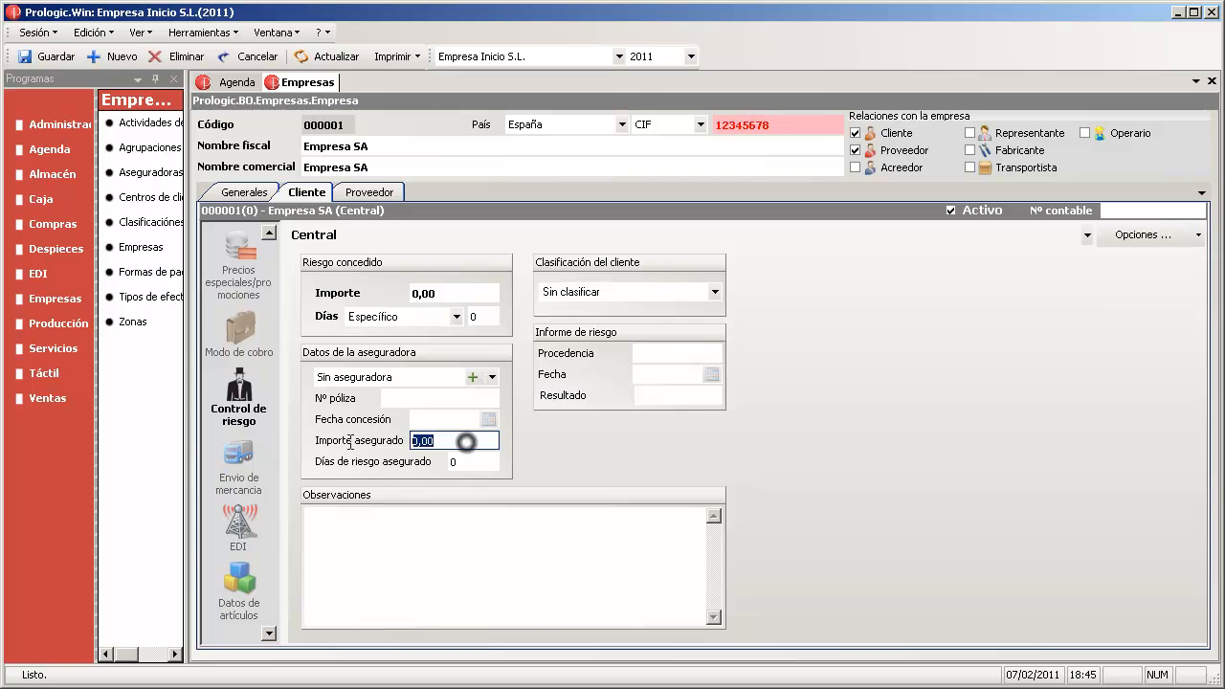
{"action": "mouse_move", "coordinate": [354, 451]}
{"action": "type", "text": "2500"}
{"action": "key", "text": "Tab"}
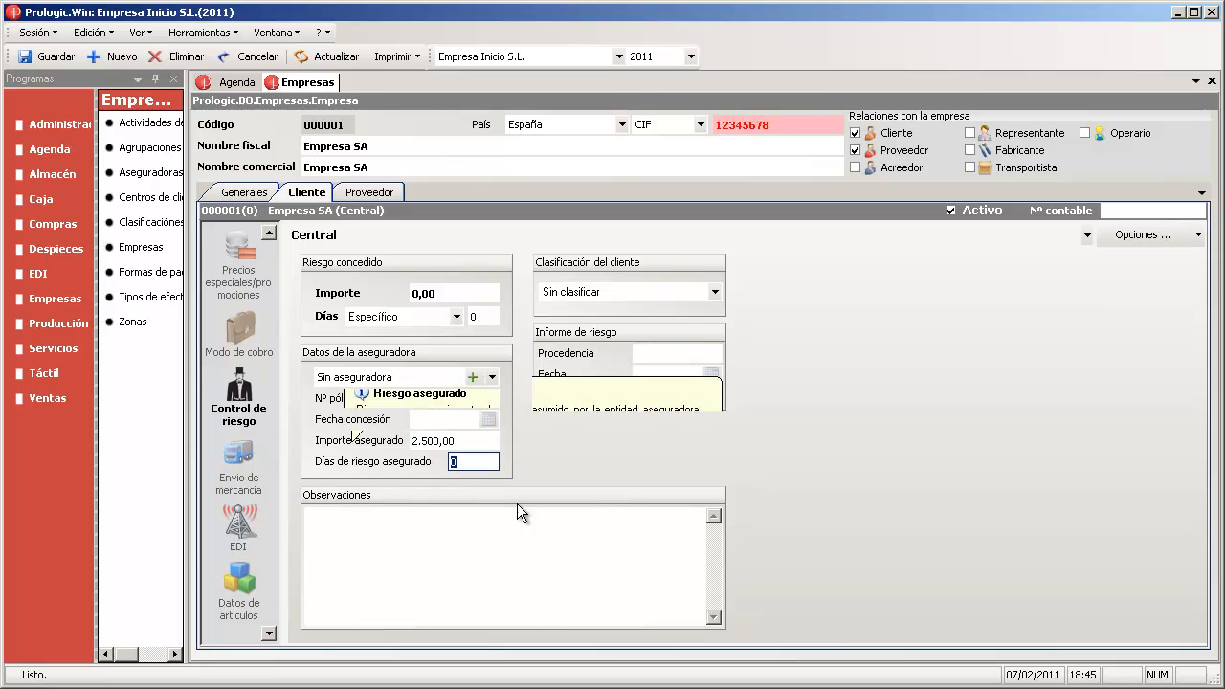
{"action": "type", "text": "15"}
{"action": "key", "text": "Tab"}
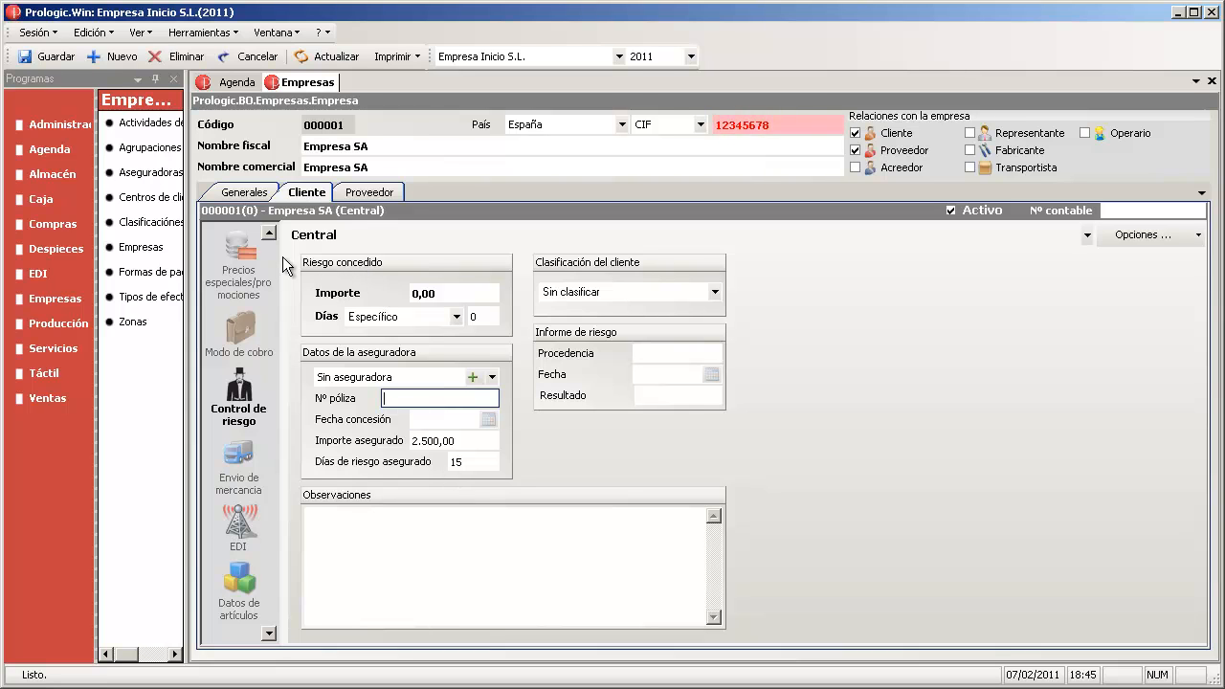
- Set the granted risk amount to 3.500,00 with a 15-day term
{"action": "left_click", "coordinate": [447, 293]}
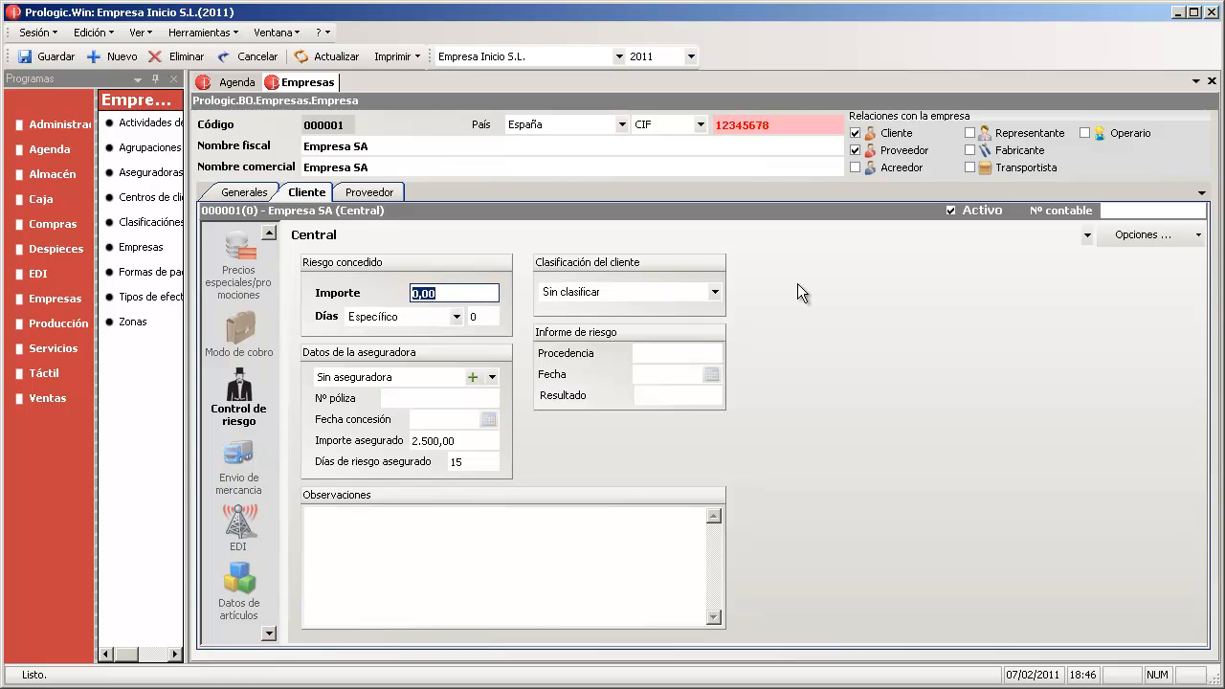
{"action": "type", "text": "3500"}
{"action": "key", "text": "Tab"}
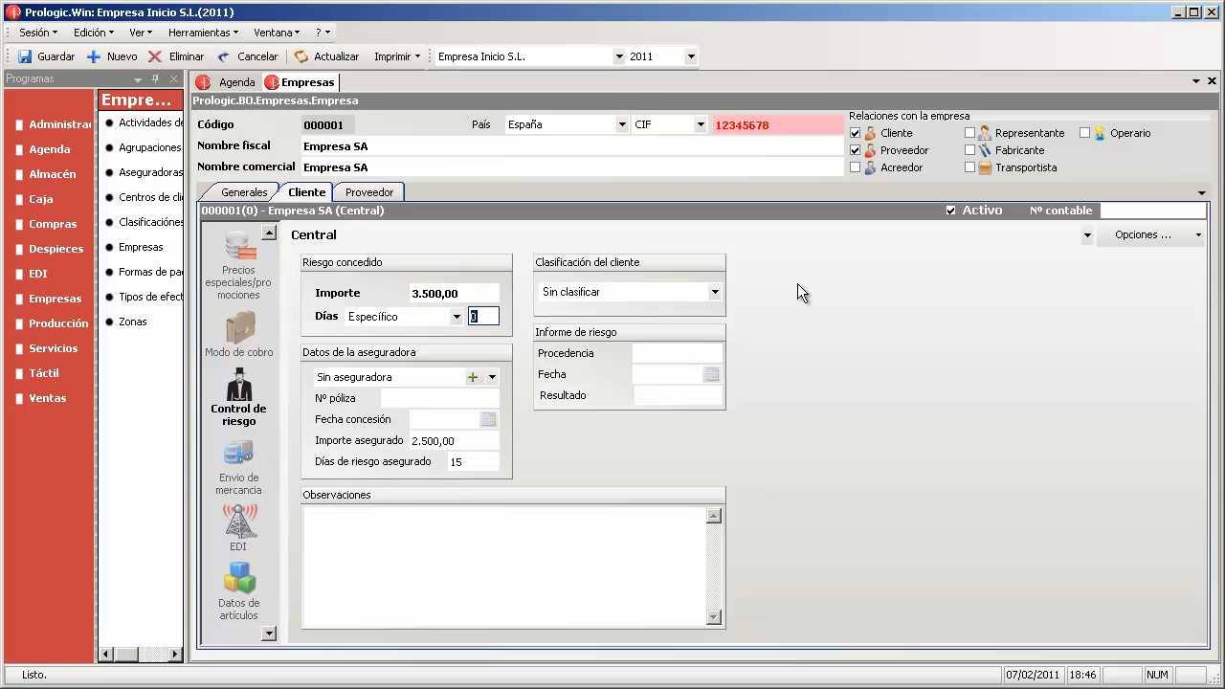
{"action": "type", "text": "15"}
{"action": "key", "text": "shift+Tab"}
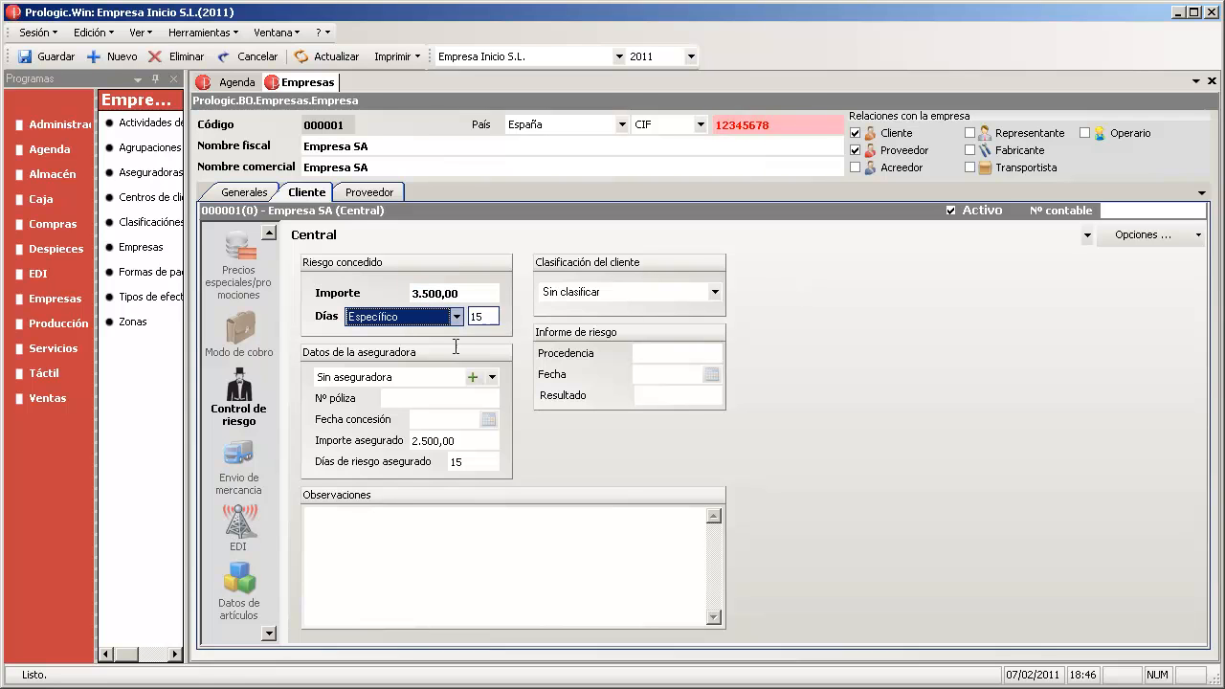
{"action": "left_click", "coordinate": [475, 440]}
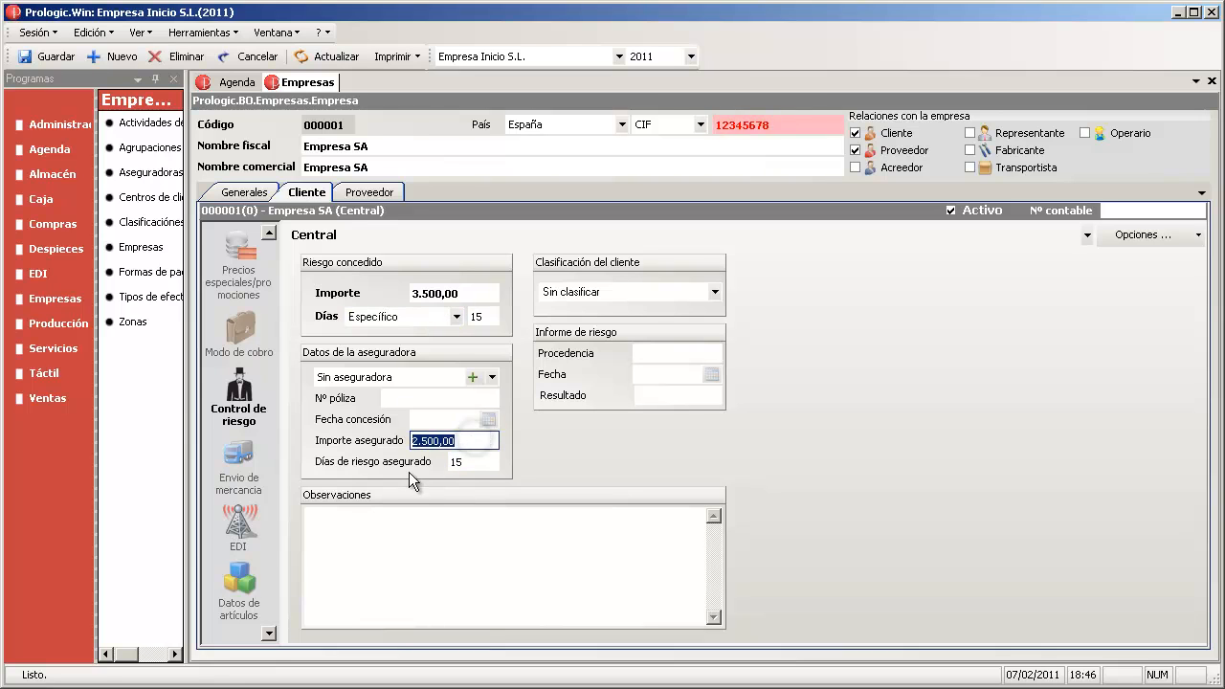
{"action": "left_click", "coordinate": [470, 293]}
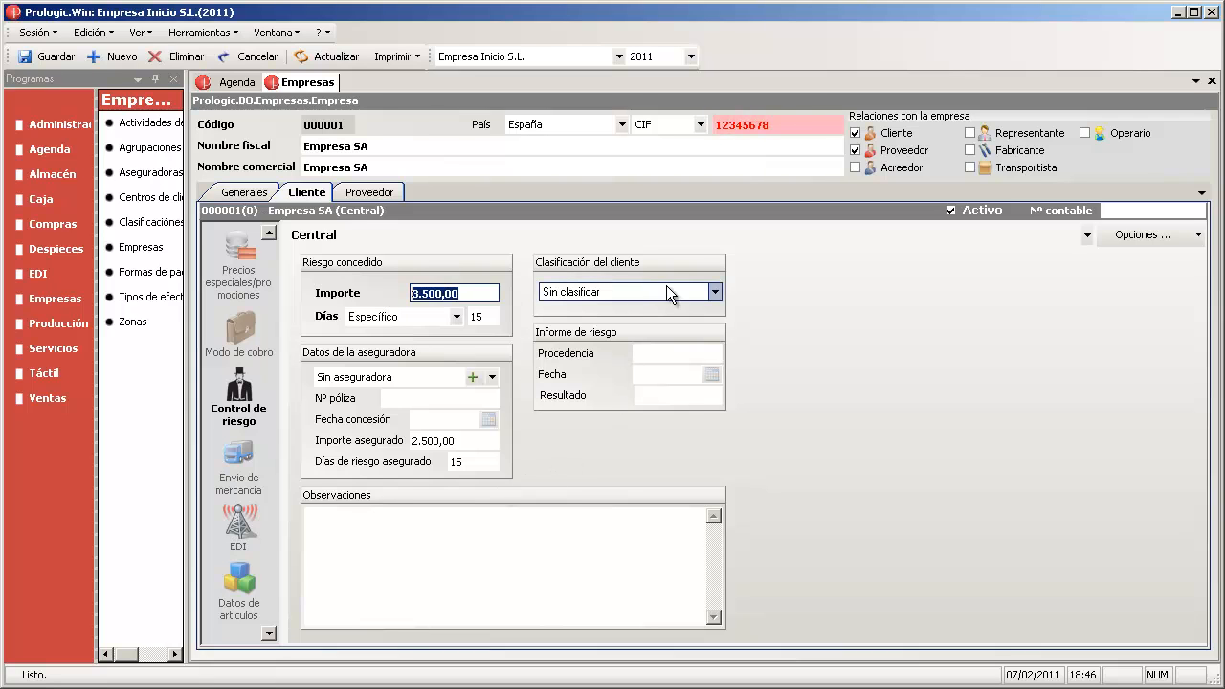
- Leave the customer classification unclassified and move to the Procedencia field
{"action": "left_click", "coordinate": [692, 291]}
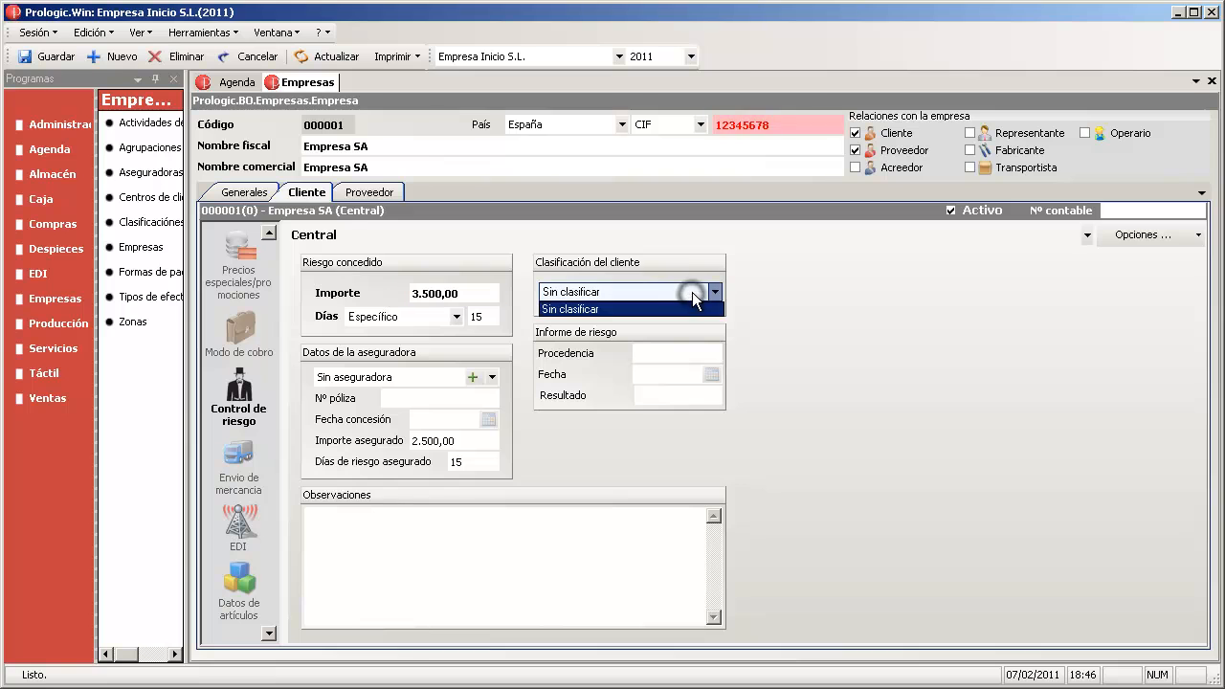
{"action": "left_click", "coordinate": [692, 292]}
{"action": "left_click", "coordinate": [661, 292]}
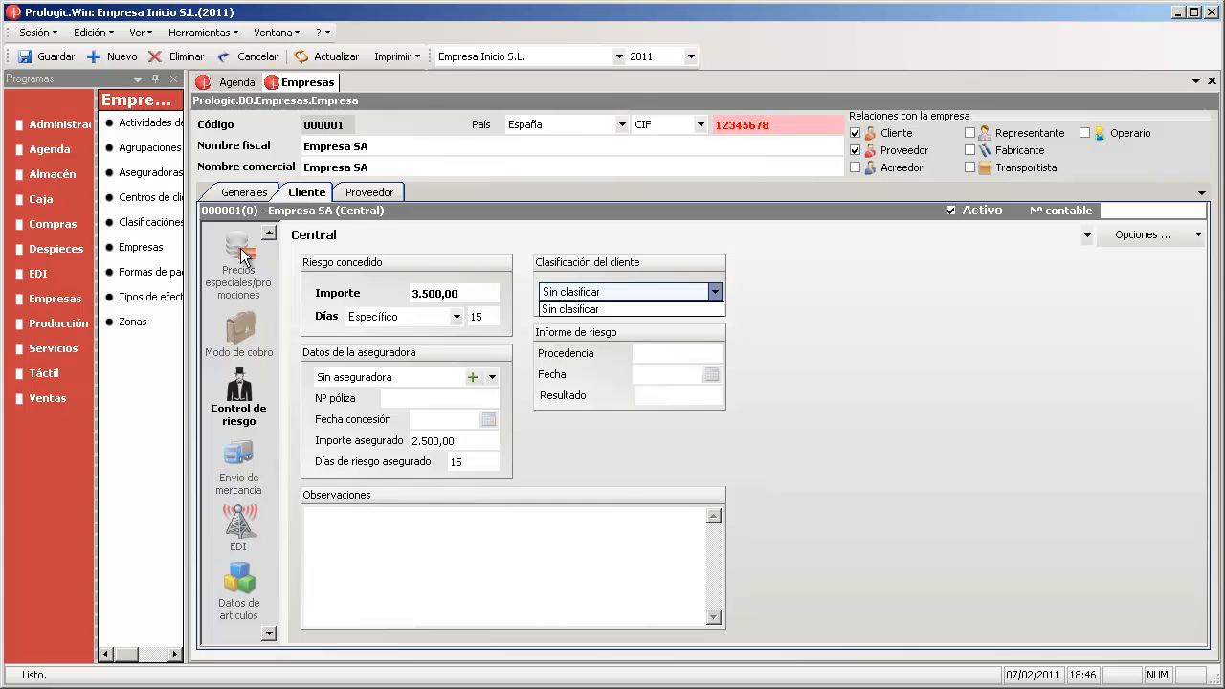
{"action": "left_click", "coordinate": [636, 352]}
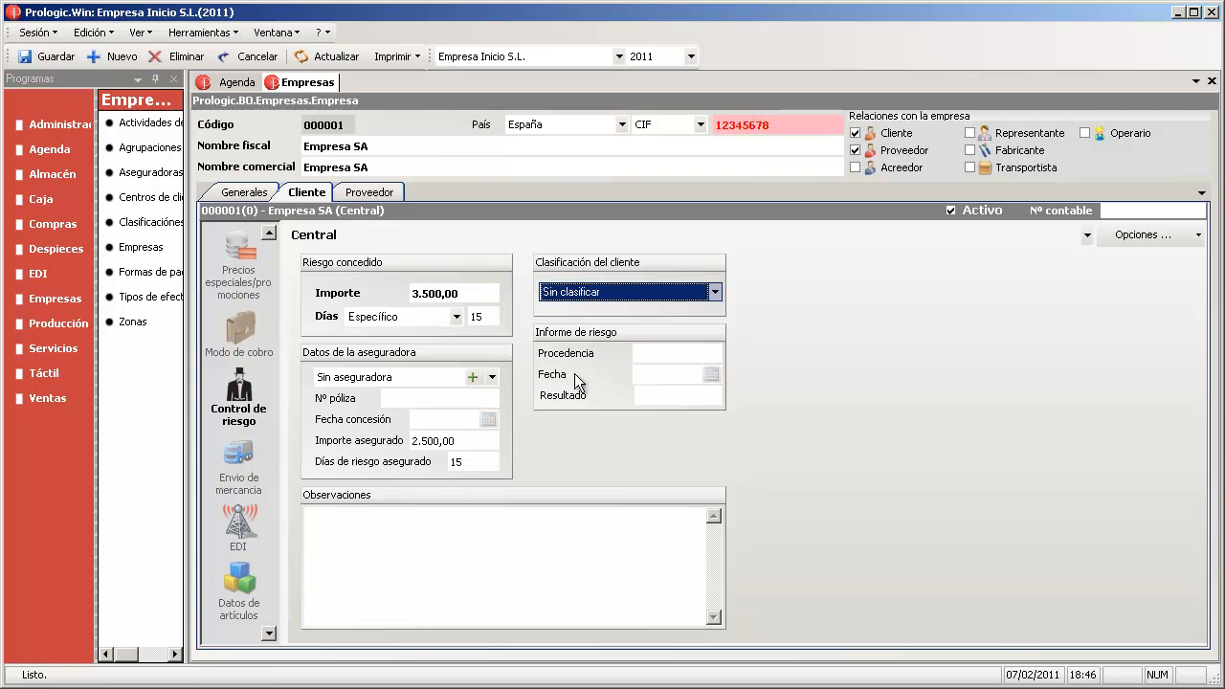
{"action": "left_click", "coordinate": [655, 351]}
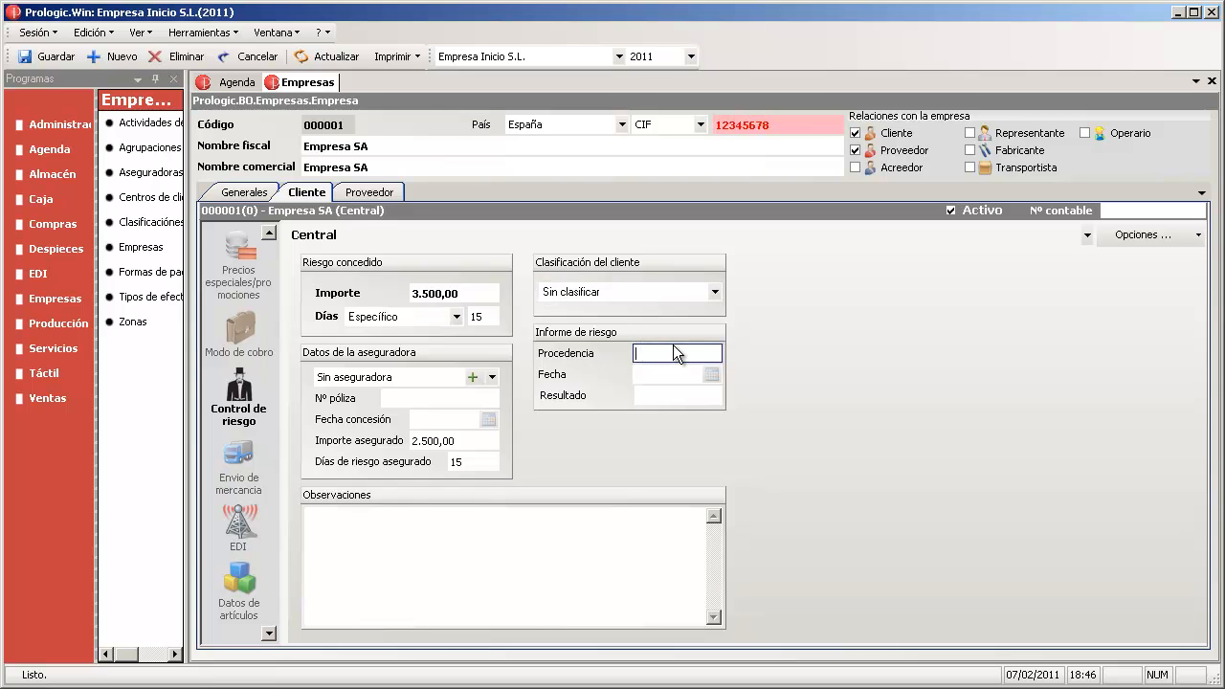
{"action": "mouse_move", "coordinate": [675, 354]}
- Show Envío de mercancía, keeping shipping mode Por cliente and delivery method Transportista
{"action": "left_click", "coordinate": [240, 458]}
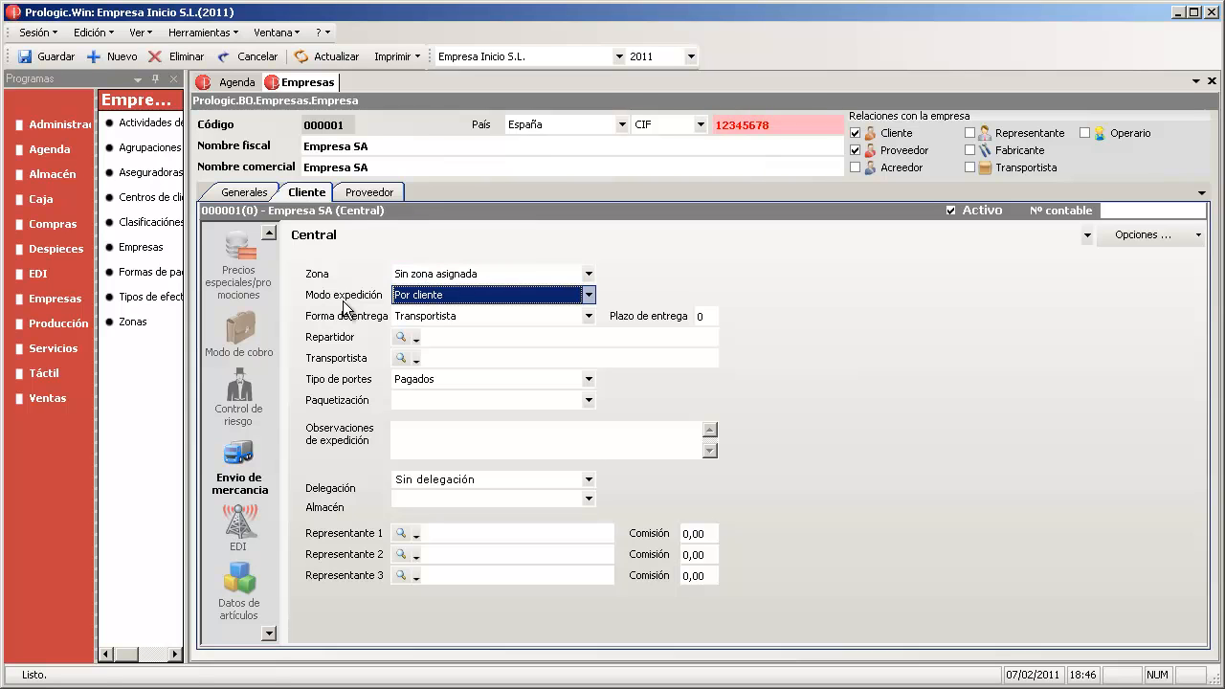
{"action": "left_click", "coordinate": [490, 294]}
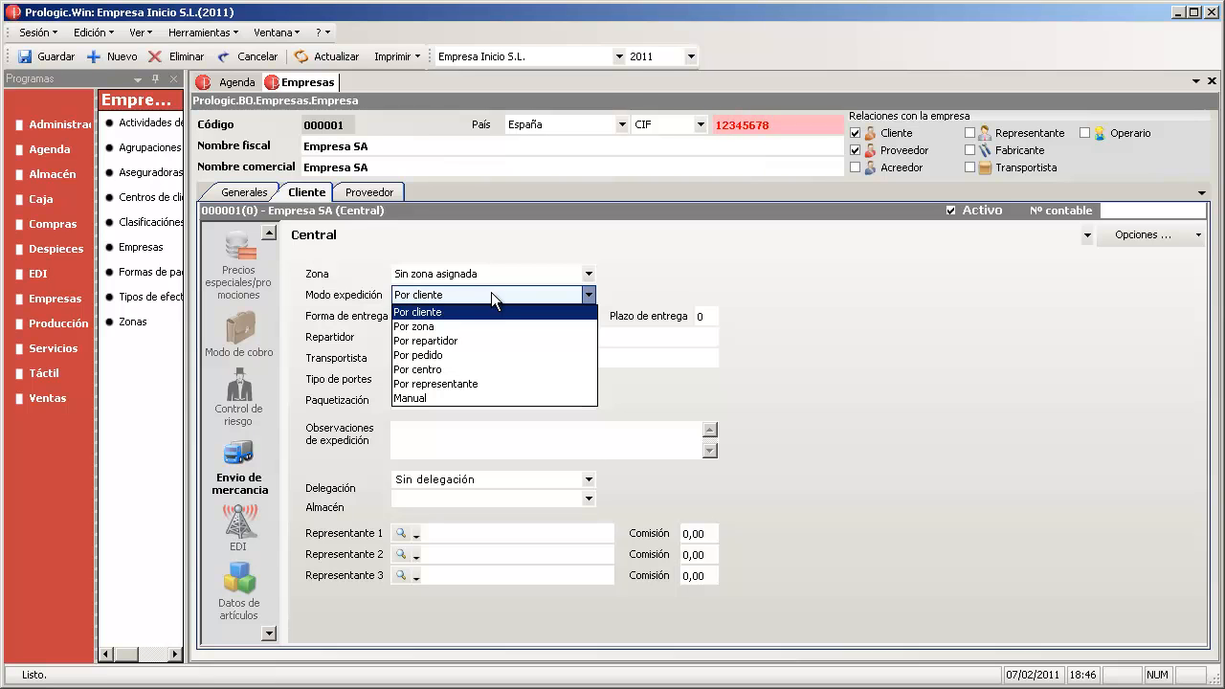
{"action": "left_click", "coordinate": [873, 375]}
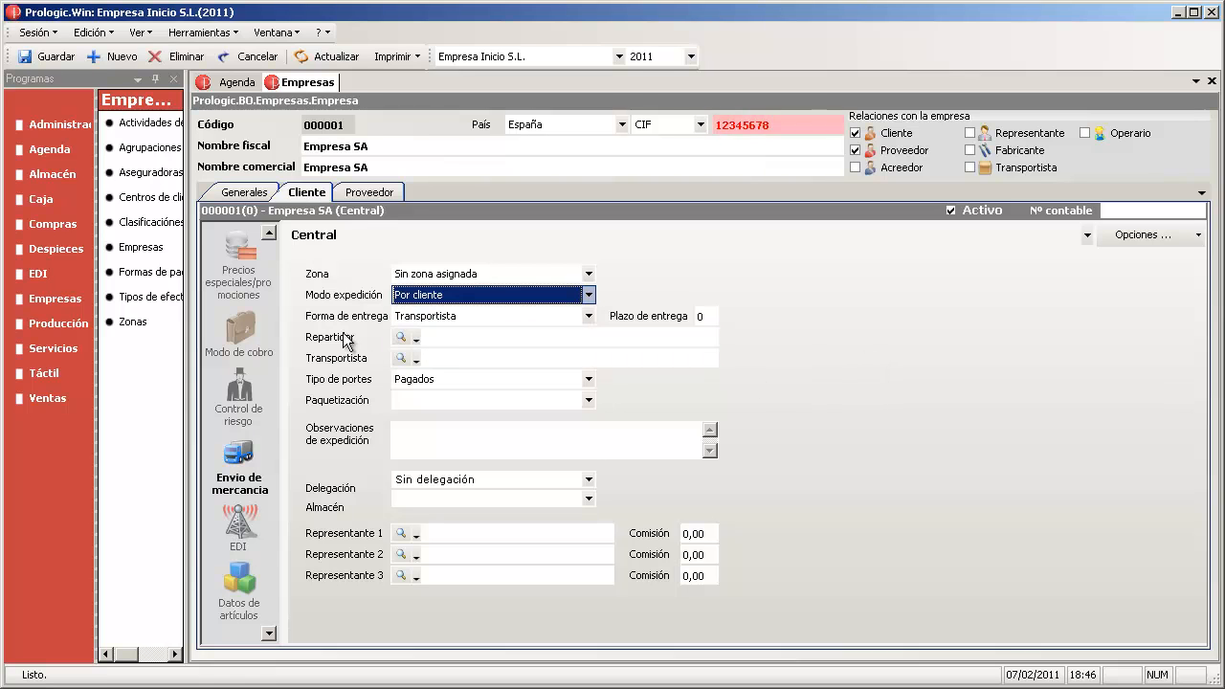
{"action": "left_click", "coordinate": [464, 319]}
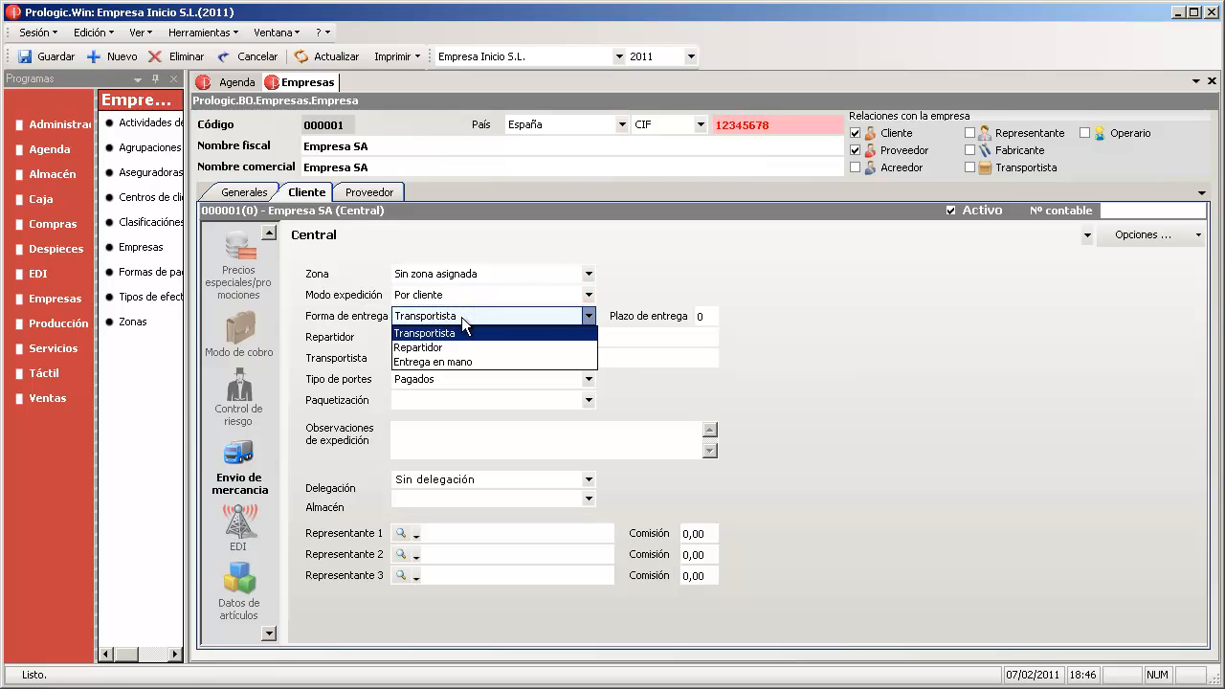
{"action": "left_click", "coordinate": [867, 330]}
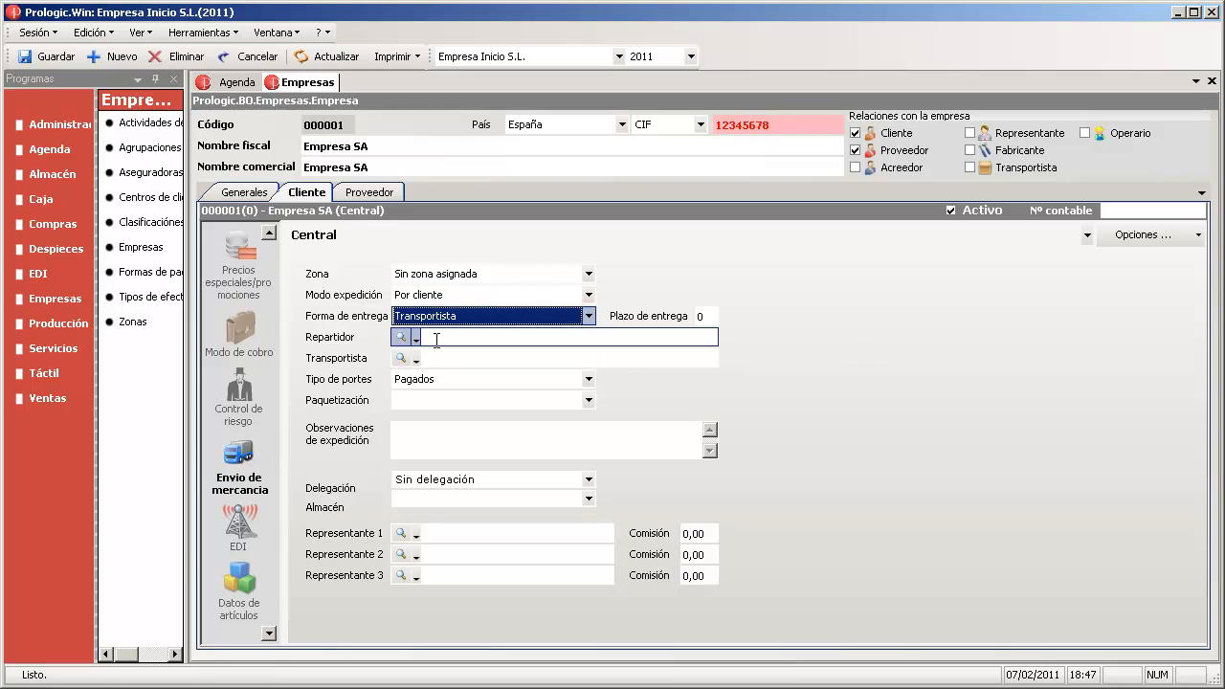
- Keep carriage type Pagados and look over the packaging and shipping observations fields
{"action": "left_click", "coordinate": [436, 335]}
{"action": "left_click", "coordinate": [444, 355]}
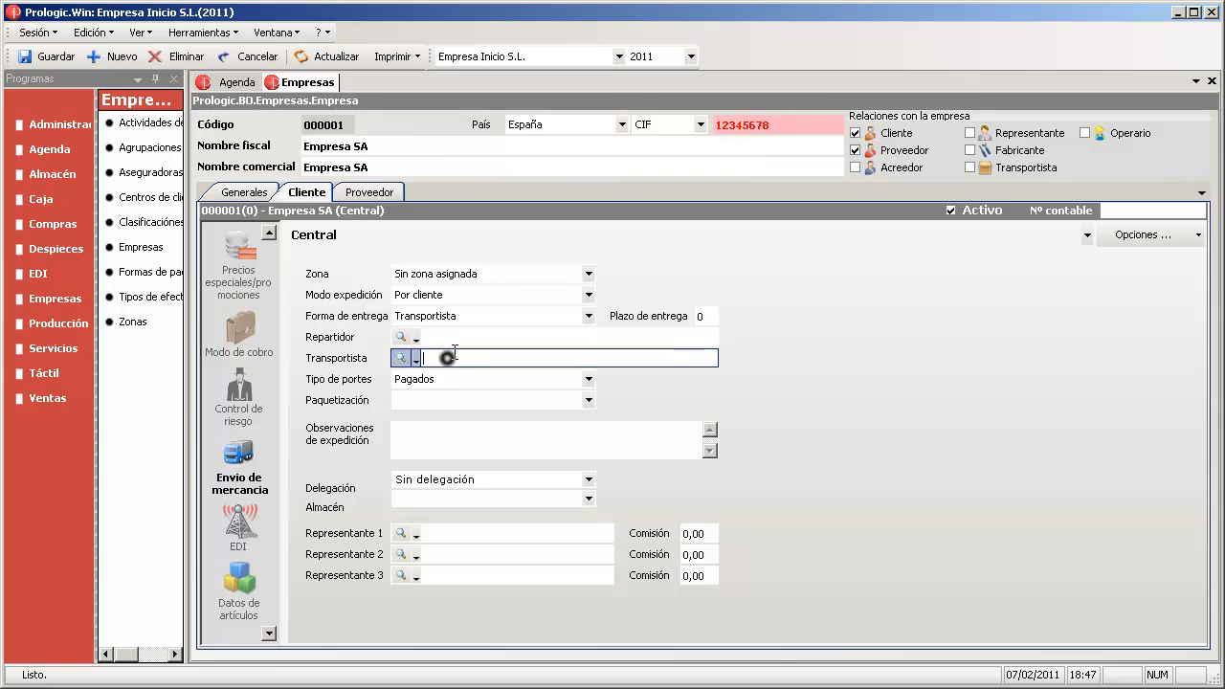
{"action": "left_click", "coordinate": [468, 376]}
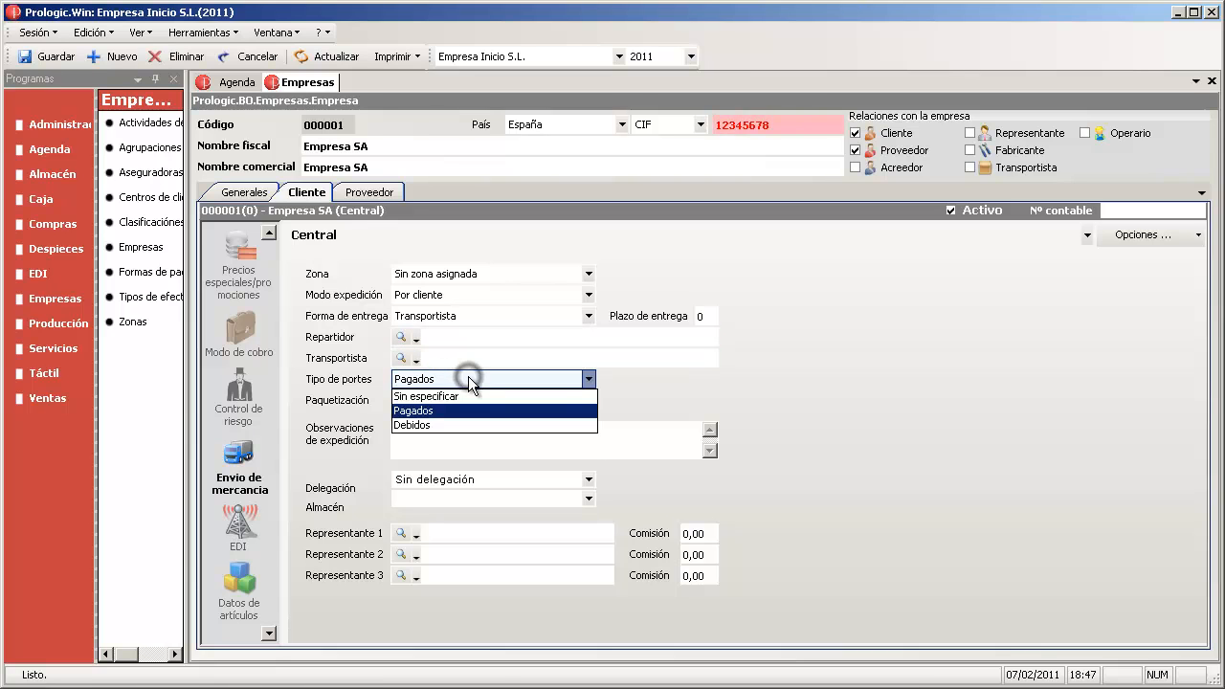
{"action": "left_click", "coordinate": [468, 378]}
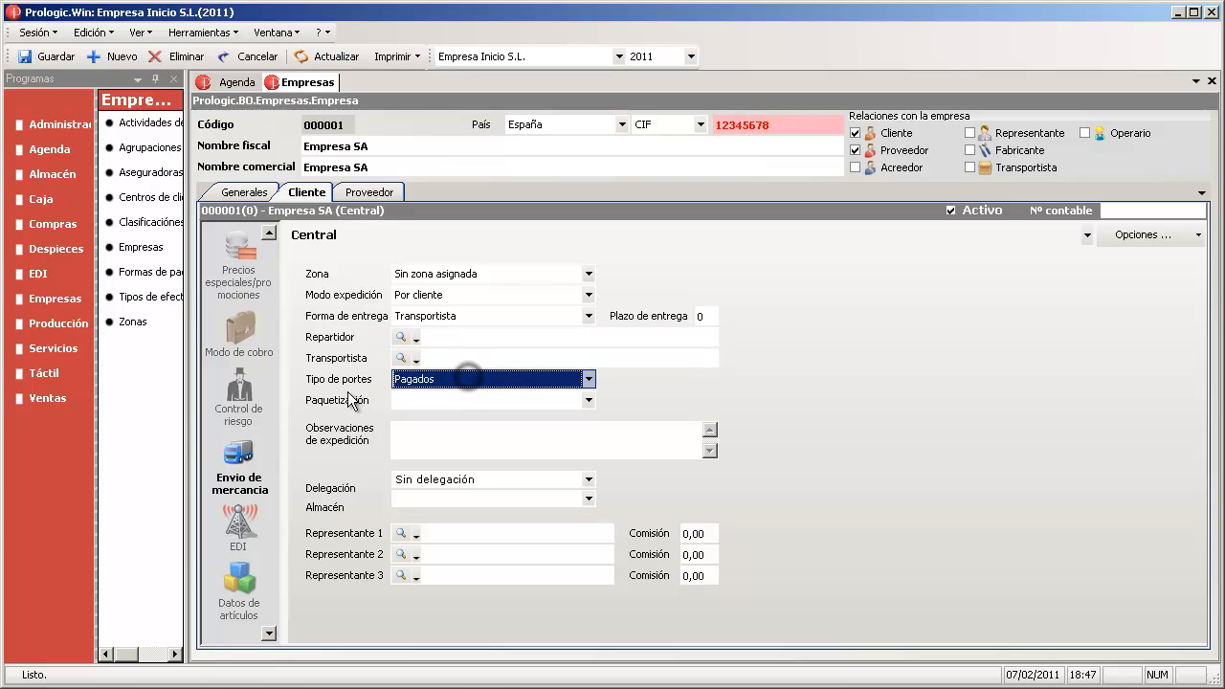
{"action": "left_click", "coordinate": [436, 398]}
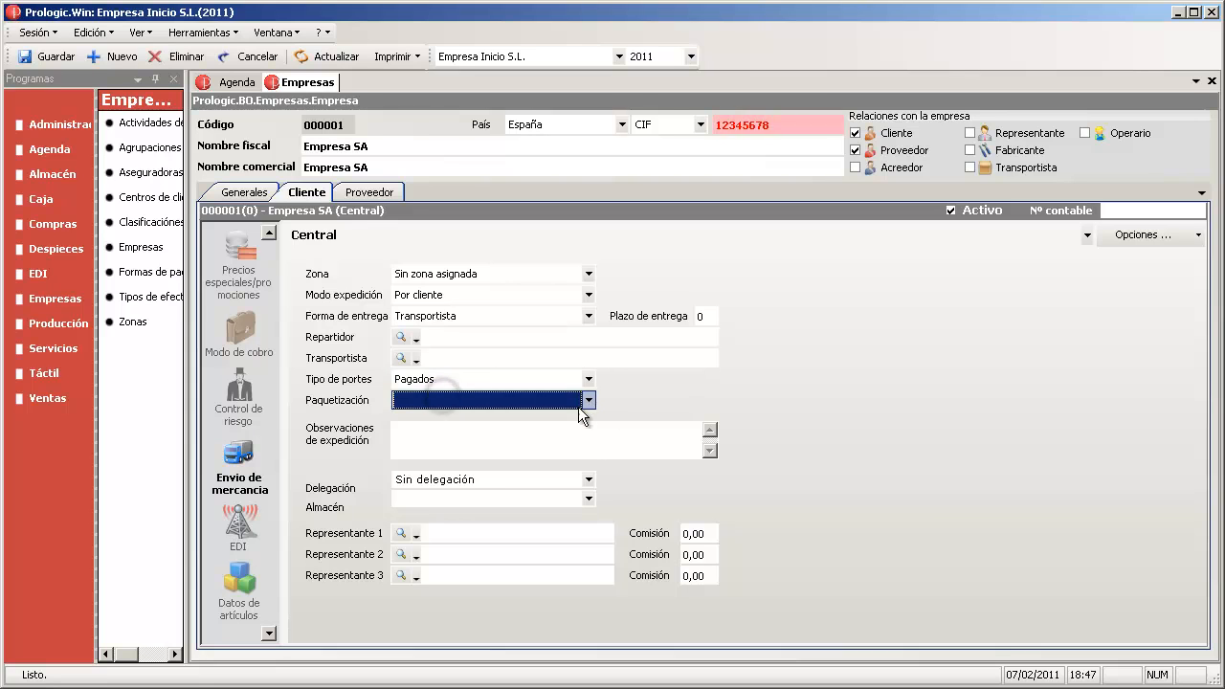
{"action": "left_click", "coordinate": [415, 436]}
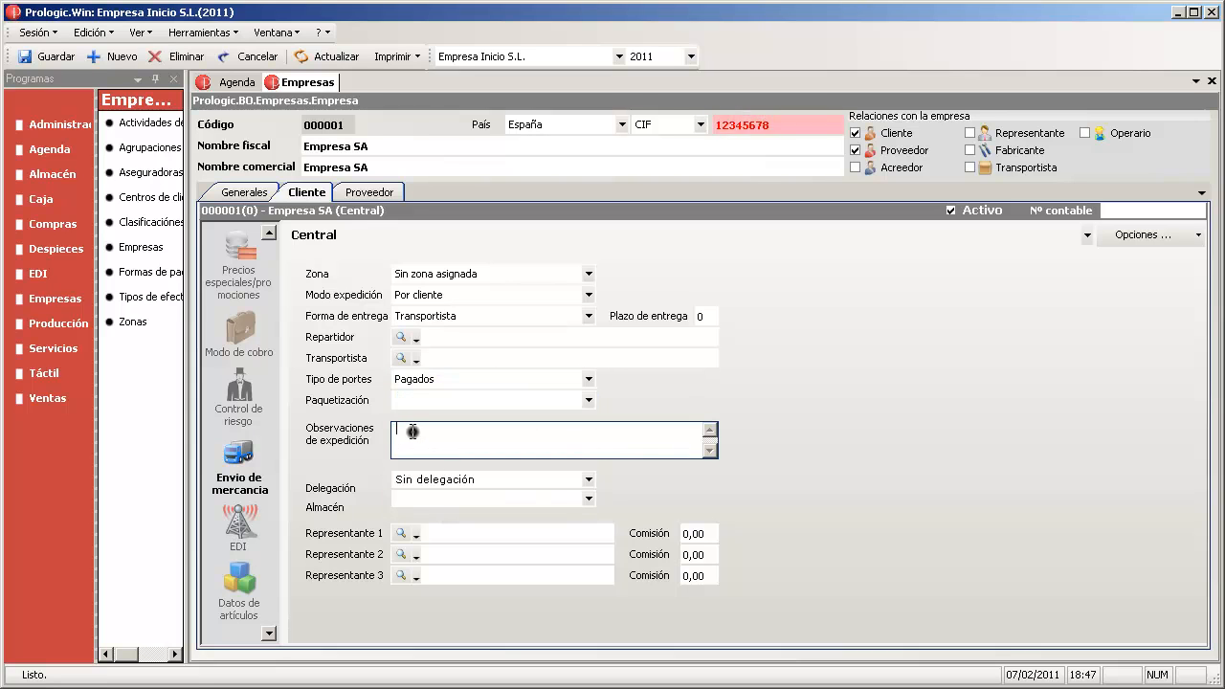
- Review the EDI settings, then show the Datos de artículos grid
{"action": "mouse_move", "coordinate": [450, 484]}
{"action": "left_click", "coordinate": [272, 529]}
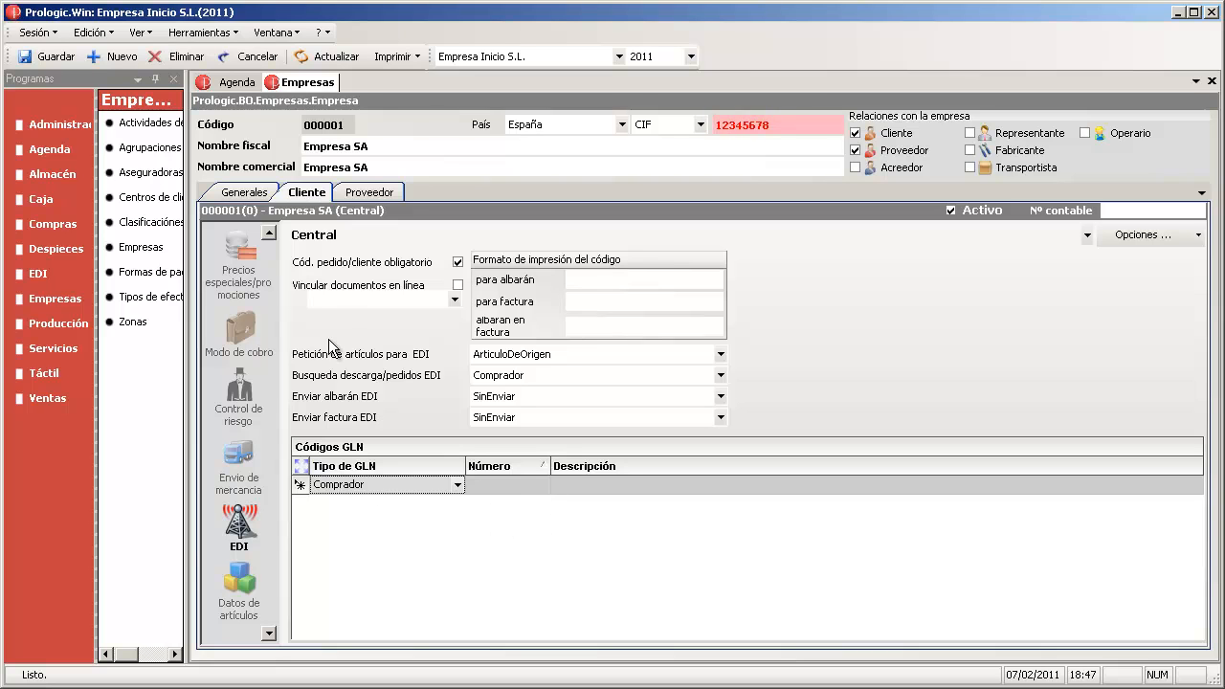
{"action": "left_click", "coordinate": [239, 588]}
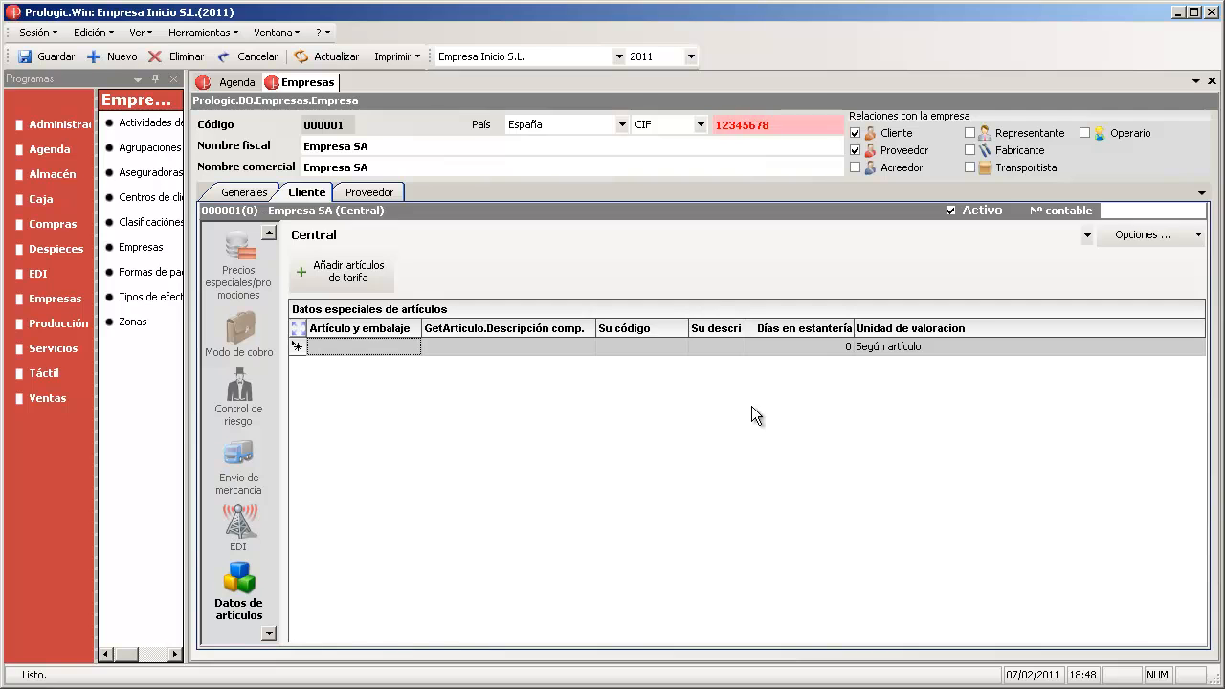
- Touch the new article row's shelf days, then show the Documentos page with one Sin documento entry
{"action": "left_click", "coordinate": [807, 346]}
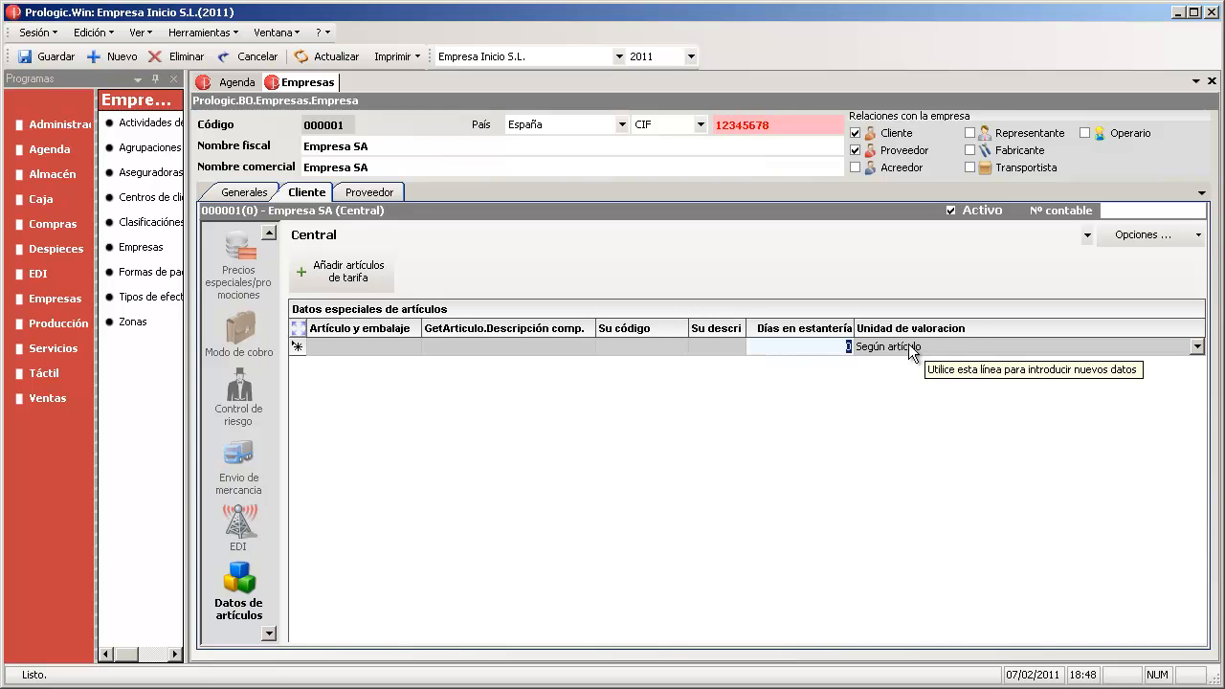
{"action": "left_click", "coordinate": [271, 636]}
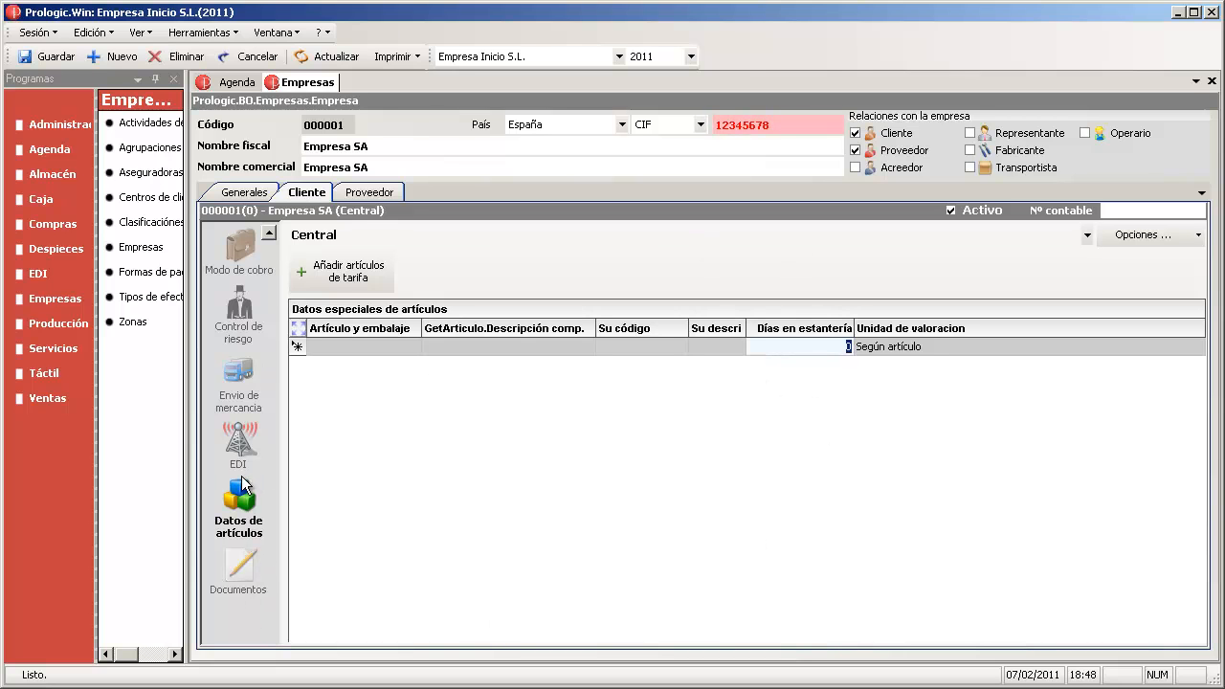
{"action": "left_click", "coordinate": [239, 566]}
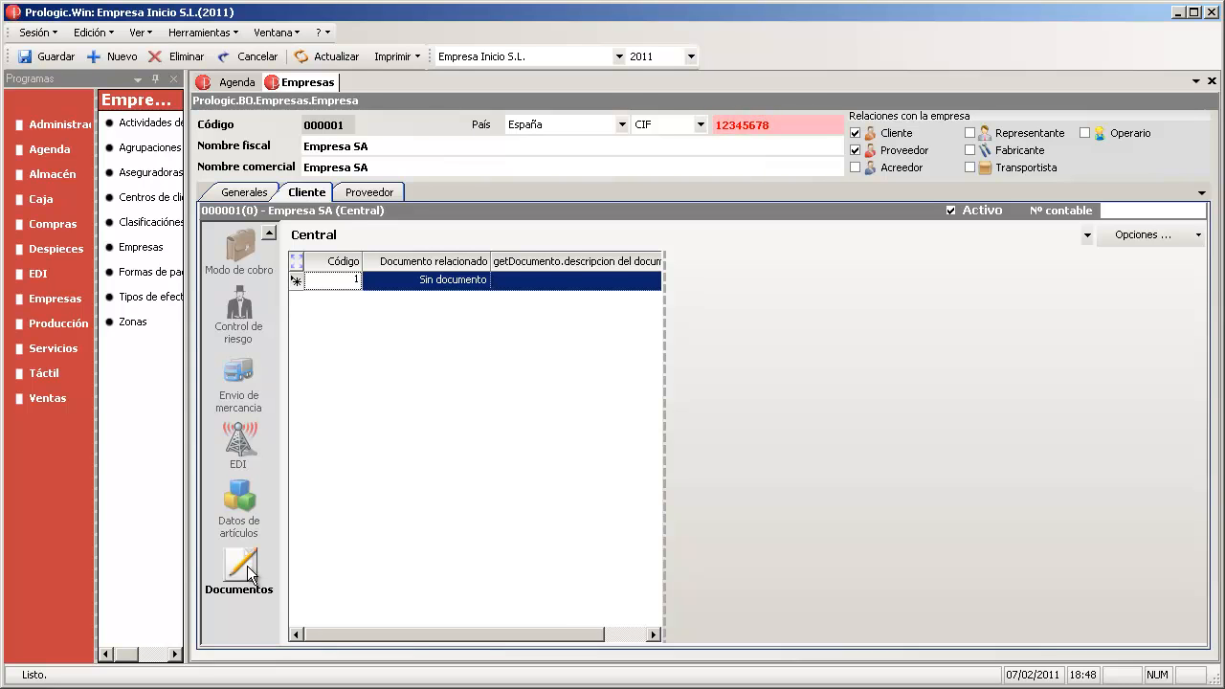
- Create a new document file titled 'Tarjeta visita' with br.gif attached, and save it
{"action": "left_click", "coordinate": [466, 278]}
{"action": "left_click", "coordinate": [482, 281]}
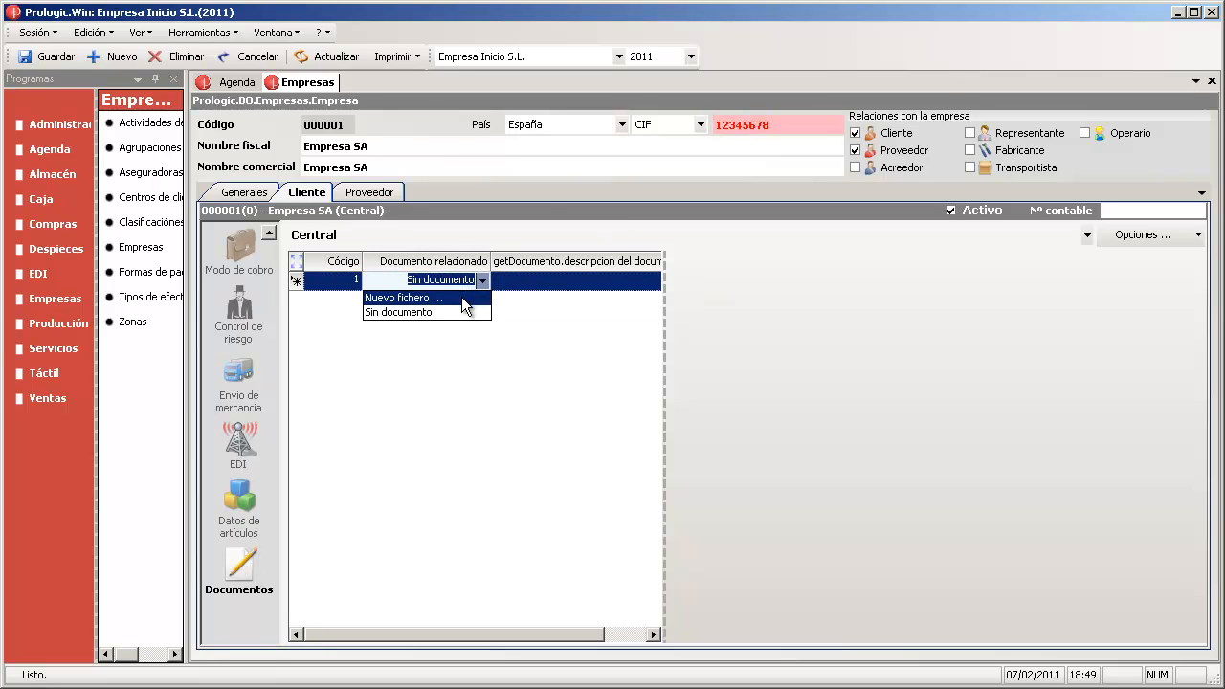
{"action": "left_click", "coordinate": [466, 299]}
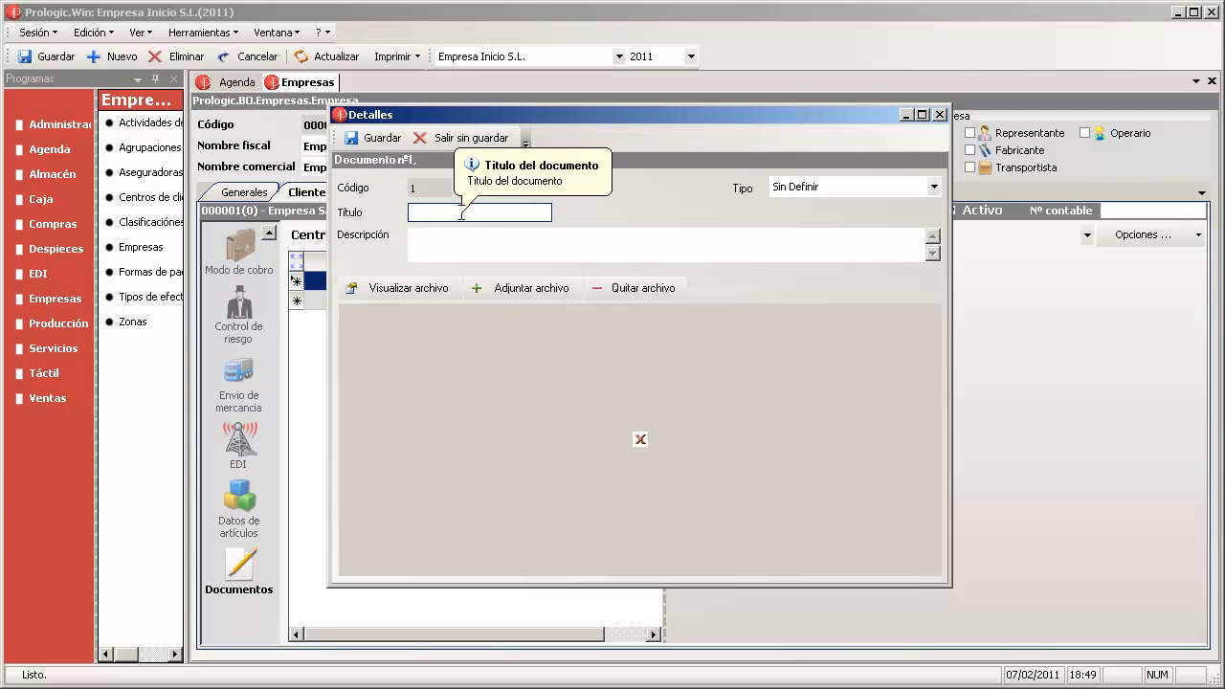
{"action": "type", "text": "Tarjeta visita"}
{"action": "left_click", "coordinate": [539, 233]}
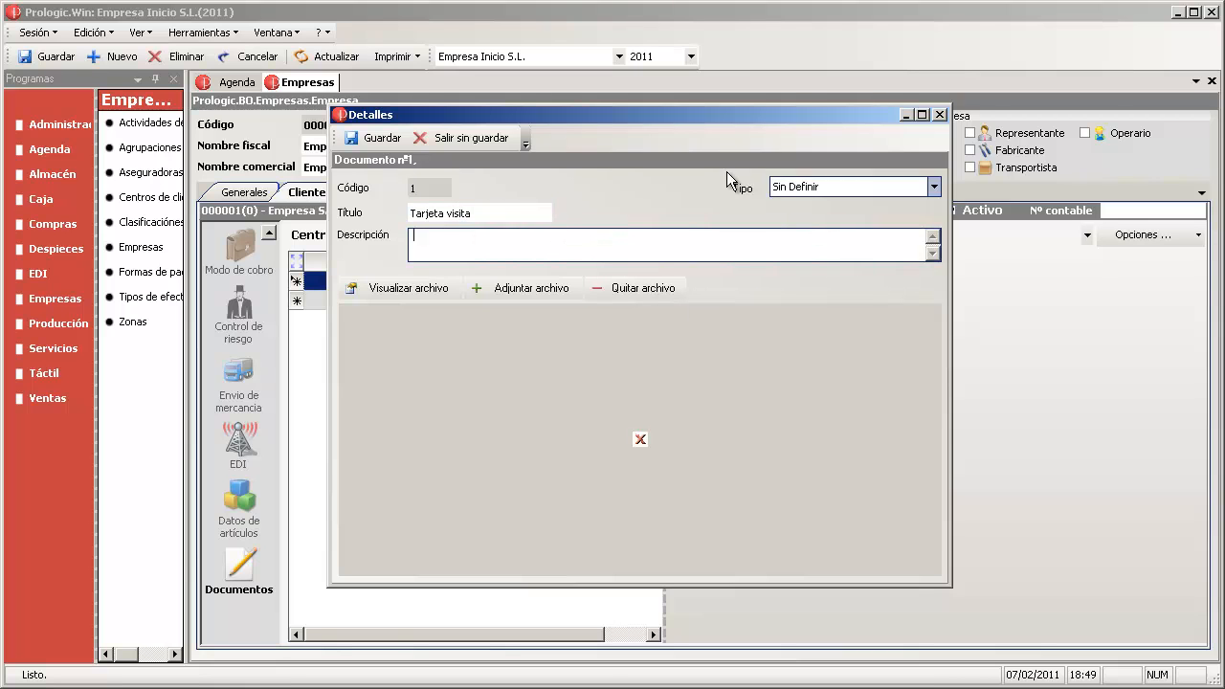
{"action": "left_click", "coordinate": [520, 289]}
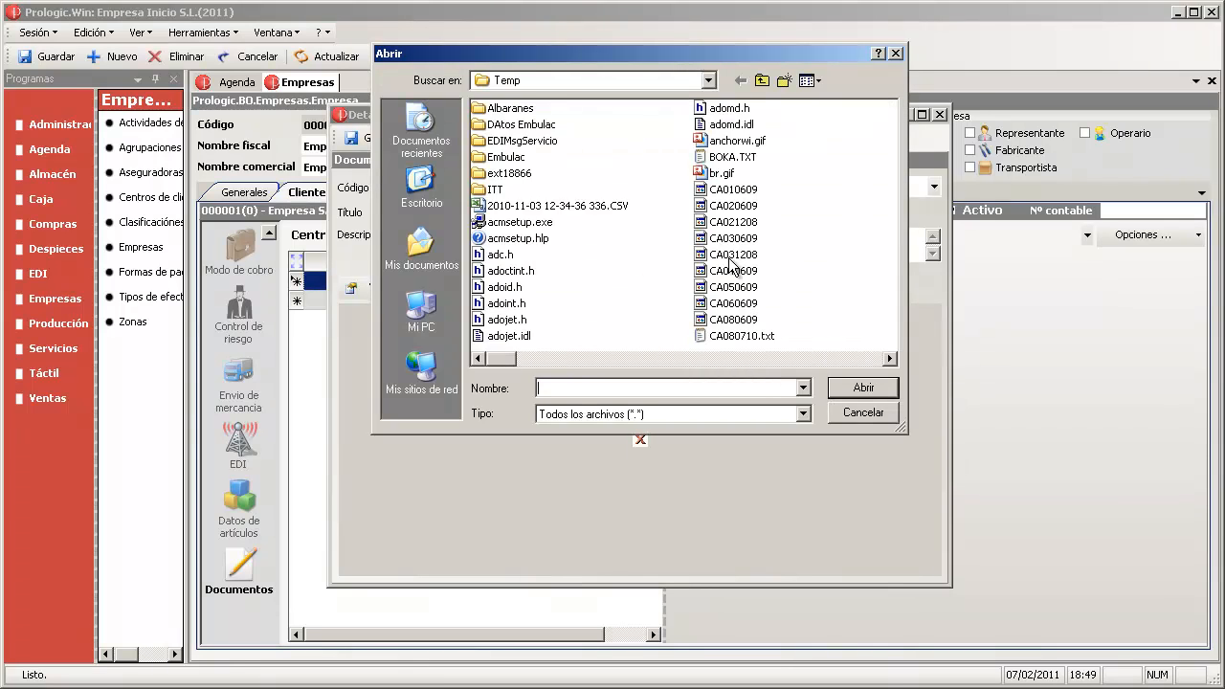
{"action": "double_click", "coordinate": [714, 173]}
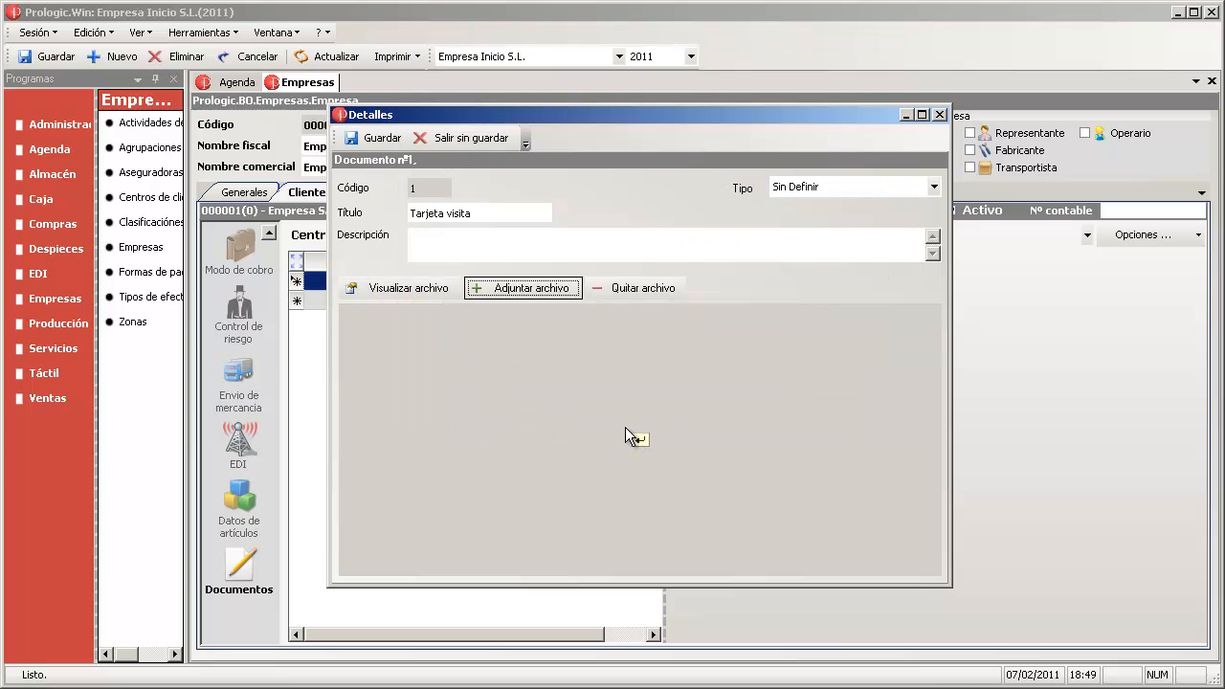
{"action": "left_click", "coordinate": [373, 138]}
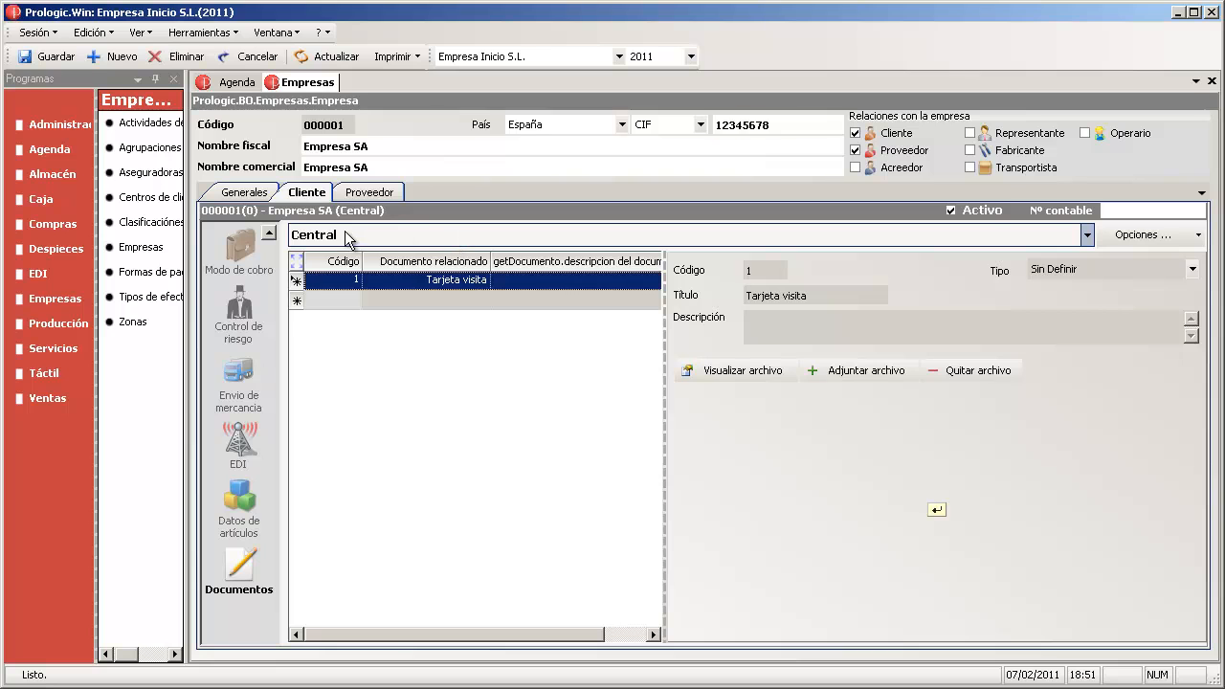
- Switch to the 1 - TIENDA 1 centre, saving the pending risk changes
{"action": "left_click", "coordinate": [407, 232]}
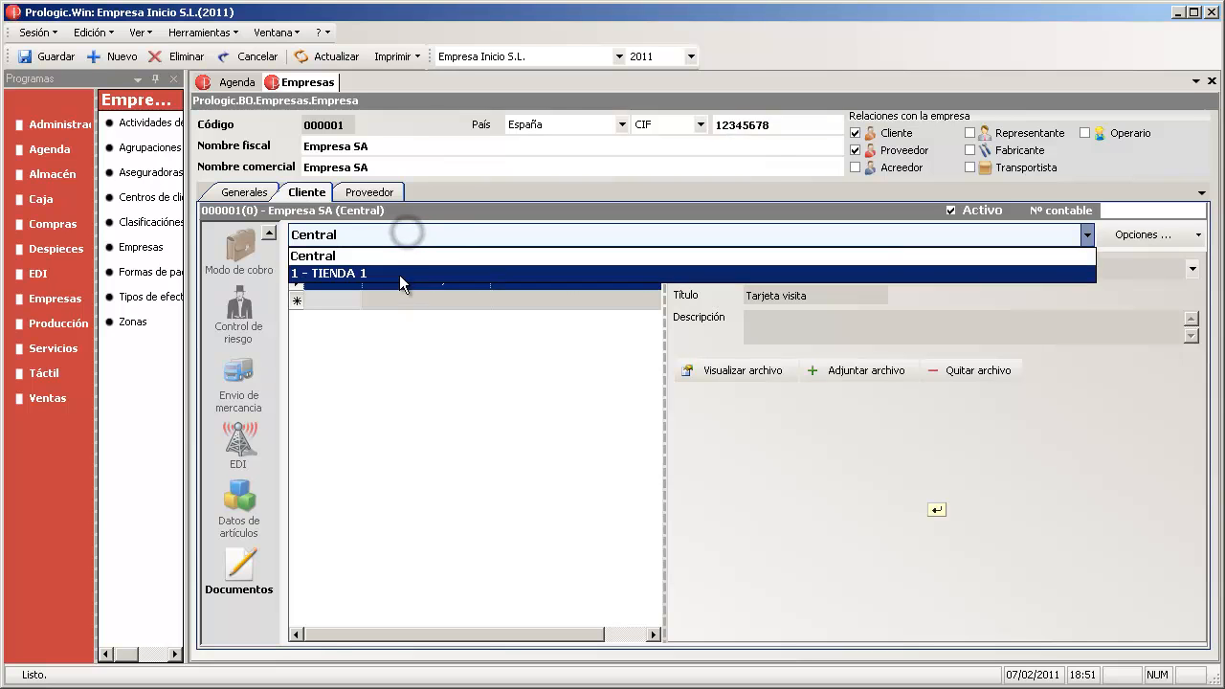
{"action": "left_click", "coordinate": [399, 276]}
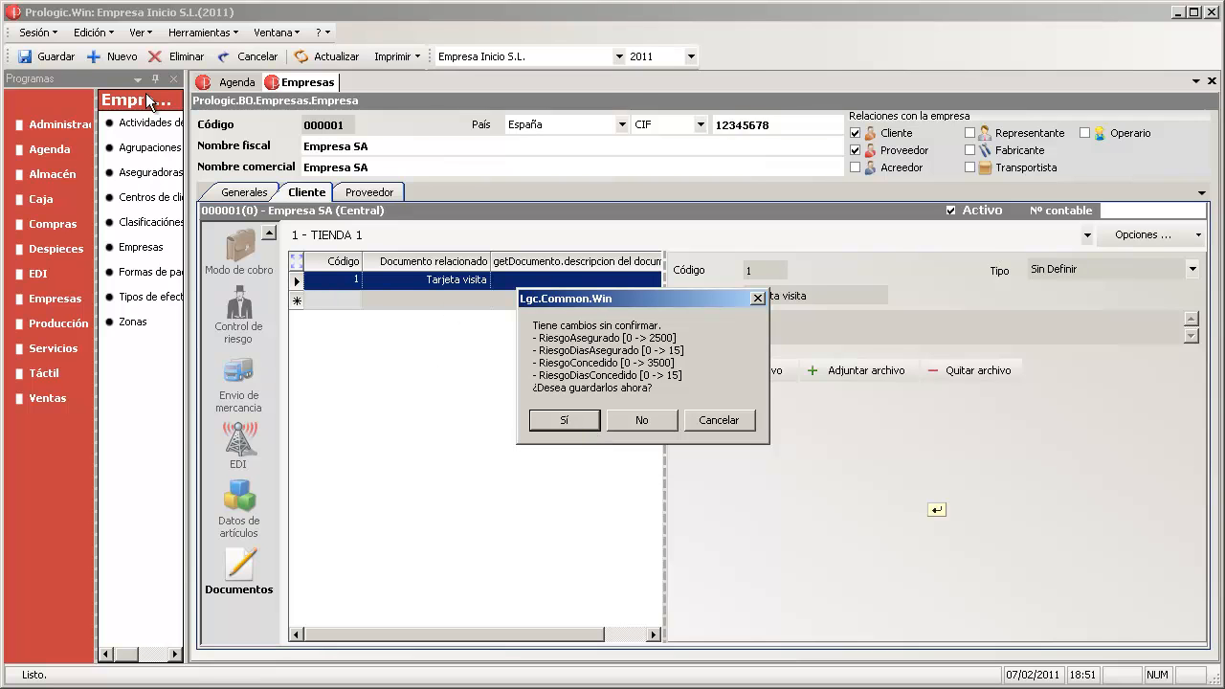
{"action": "left_click", "coordinate": [566, 422]}
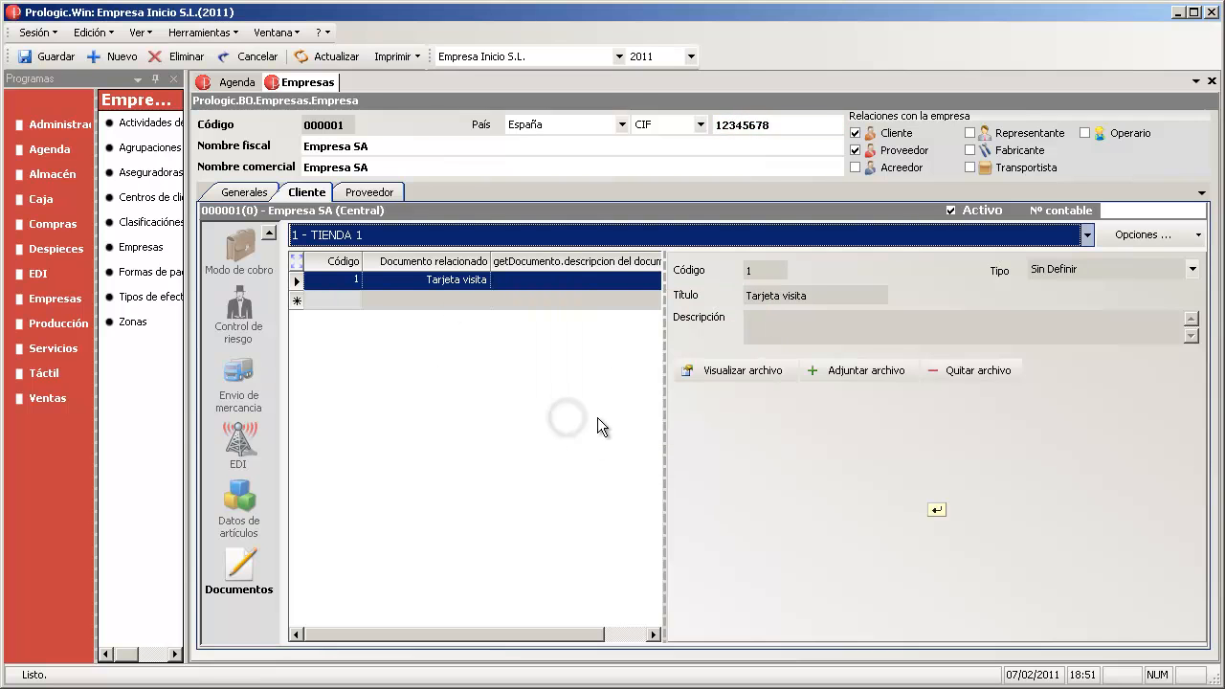
- Look over TIENDA 1's payment and risk pages, ending on its General details
{"action": "left_click", "coordinate": [237, 257]}
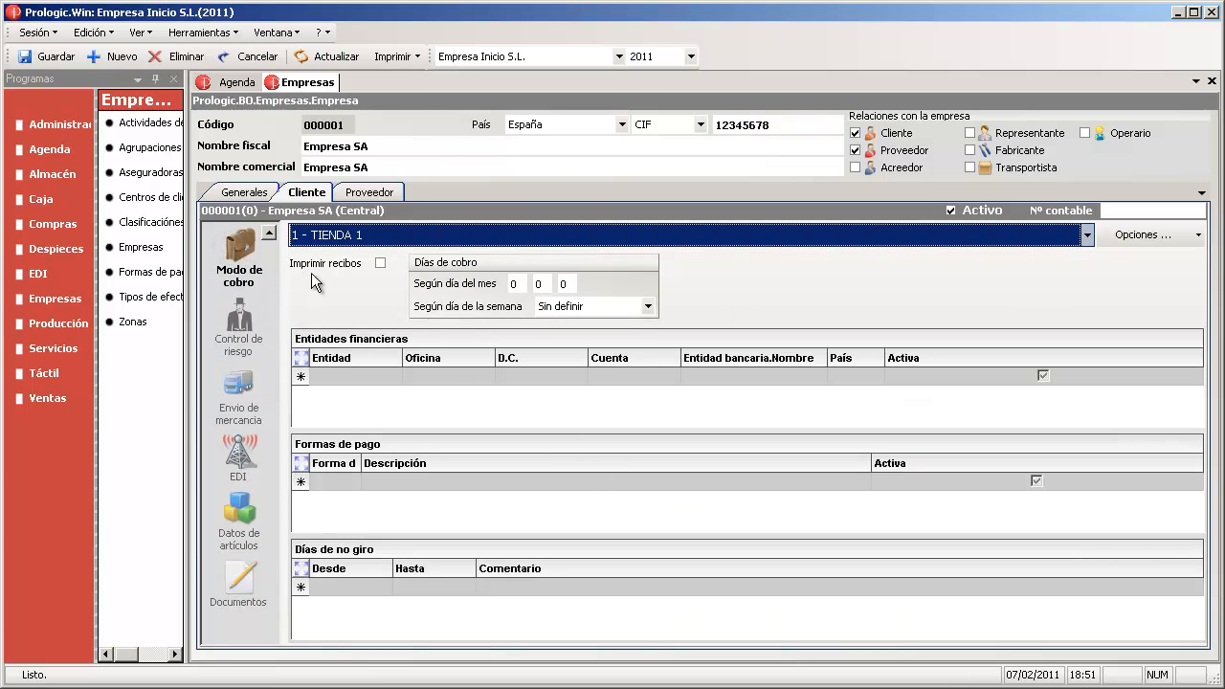
{"action": "left_click", "coordinate": [245, 335]}
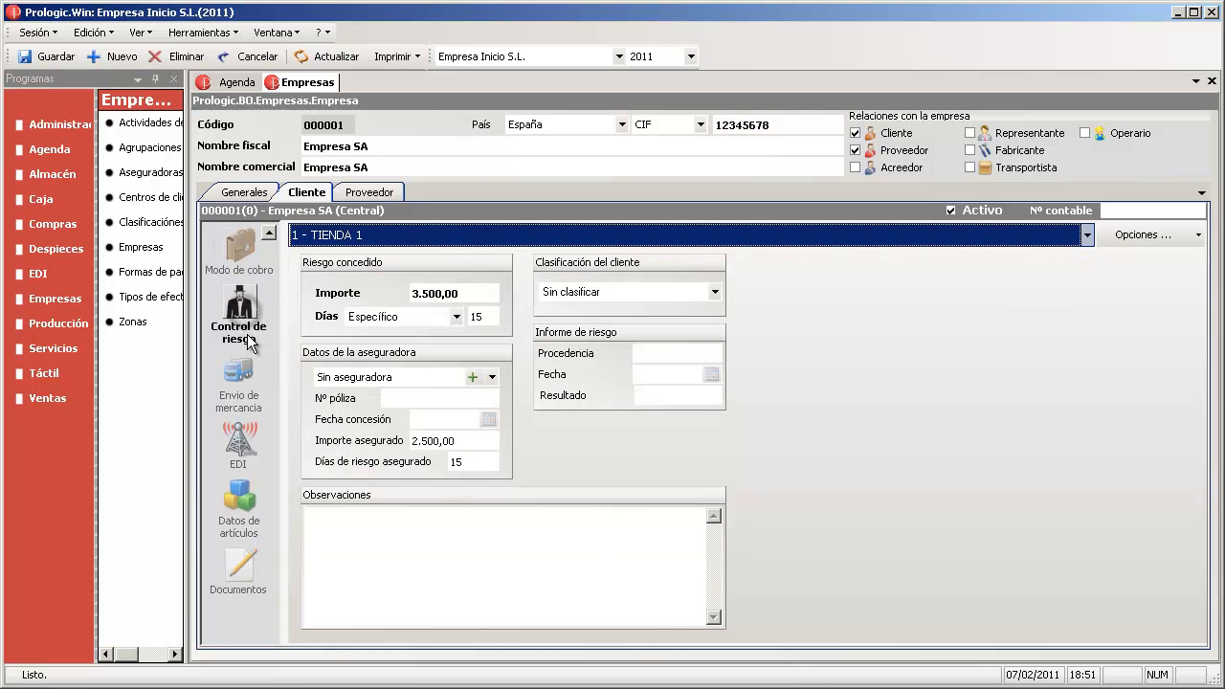
{"action": "scroll", "coordinate": [336, 328], "scroll_direction": "down", "scroll_amount": 1}
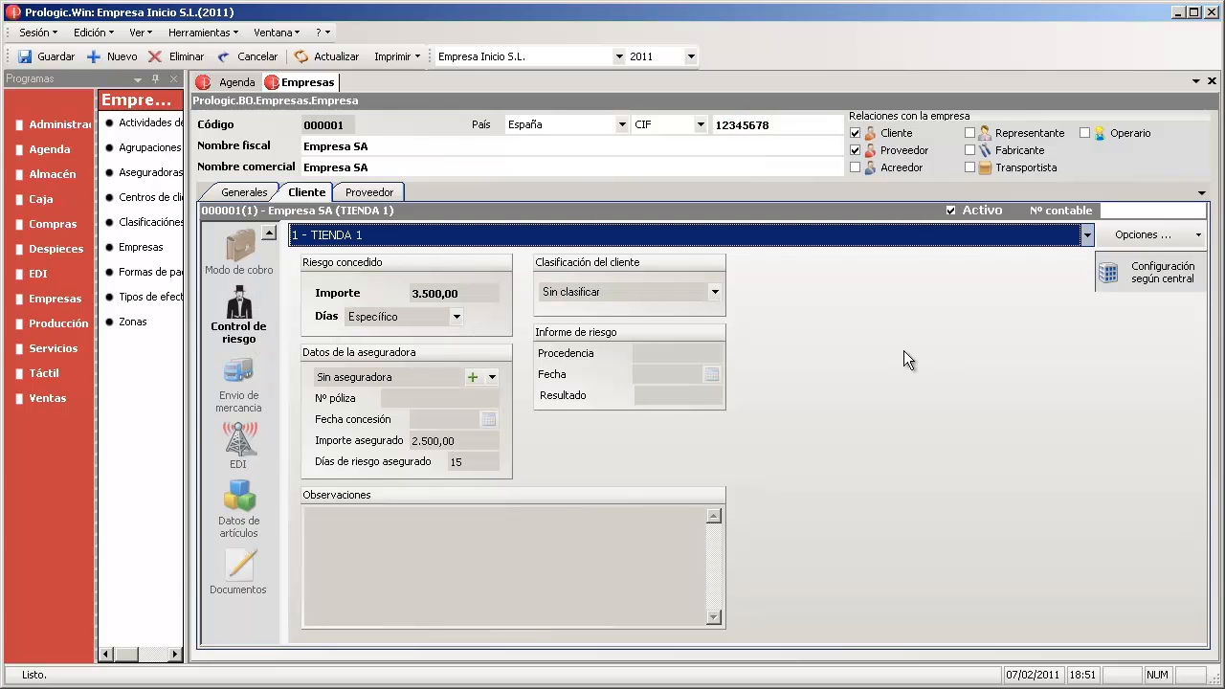
{"action": "left_click", "coordinate": [269, 234]}
{"action": "left_click", "coordinate": [270, 235]}
{"action": "left_click", "coordinate": [271, 238]}
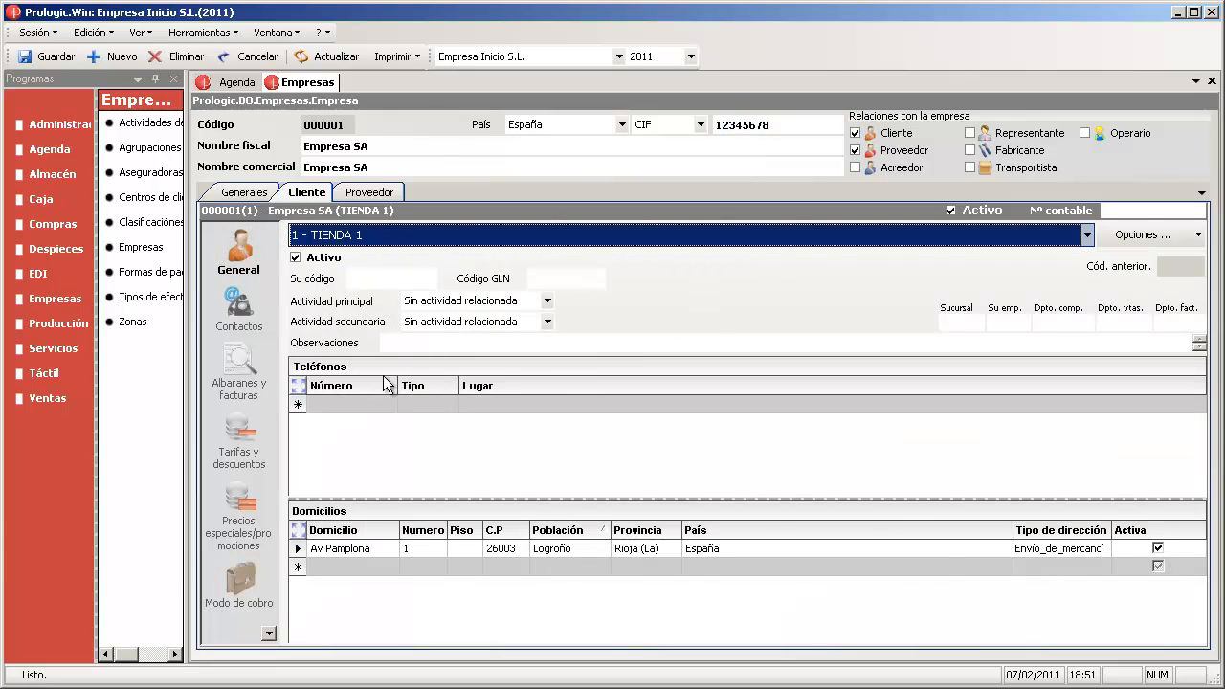
- Browse TIENDA 1's Contactos and Albaranes y facturas pages, ending on Tarifas y descuentos
{"action": "left_click", "coordinate": [240, 311]}
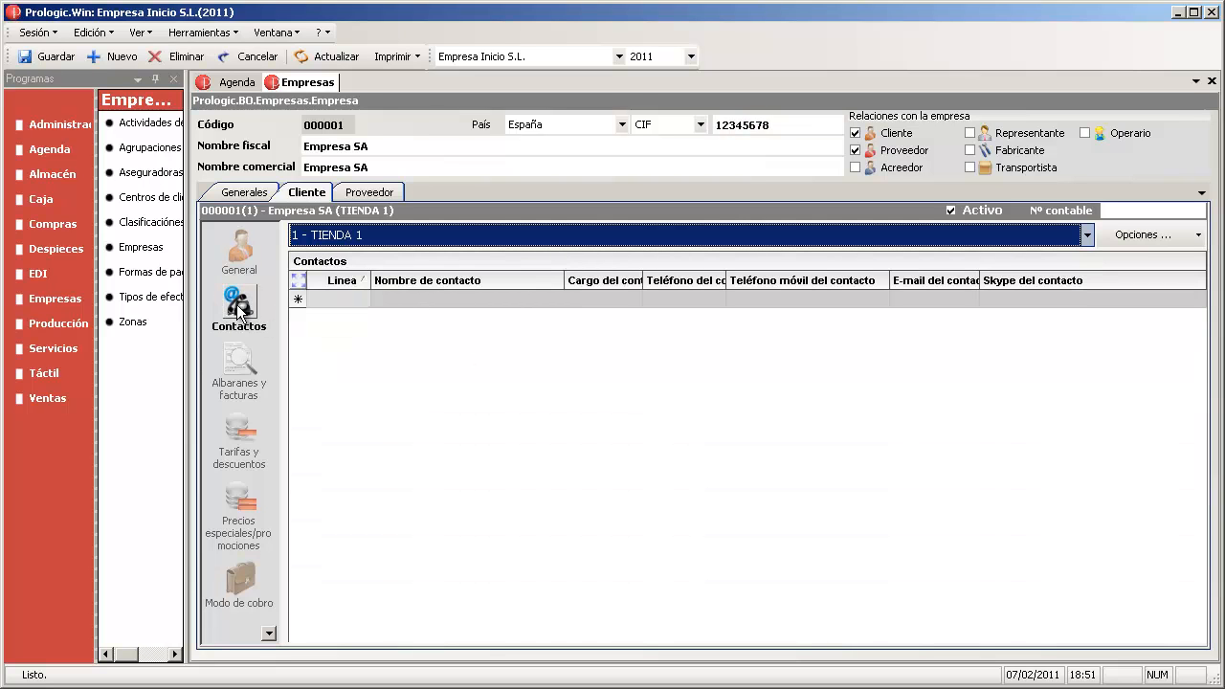
{"action": "left_click", "coordinate": [240, 369]}
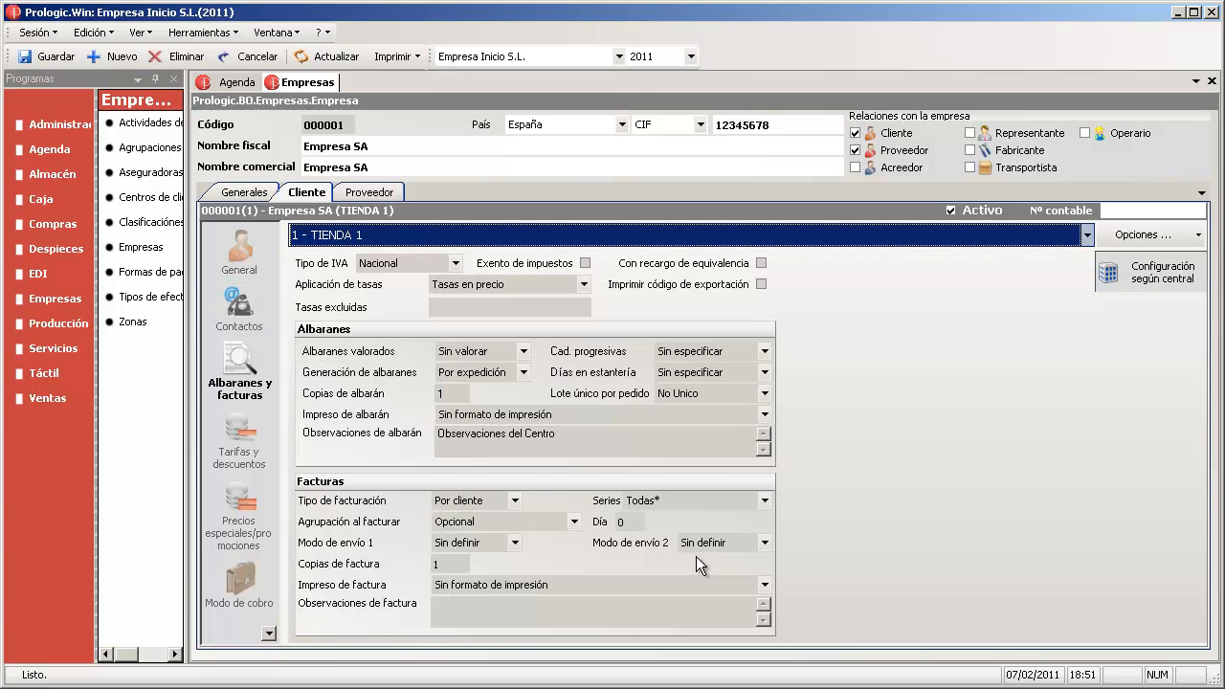
{"action": "left_click", "coordinate": [504, 436]}
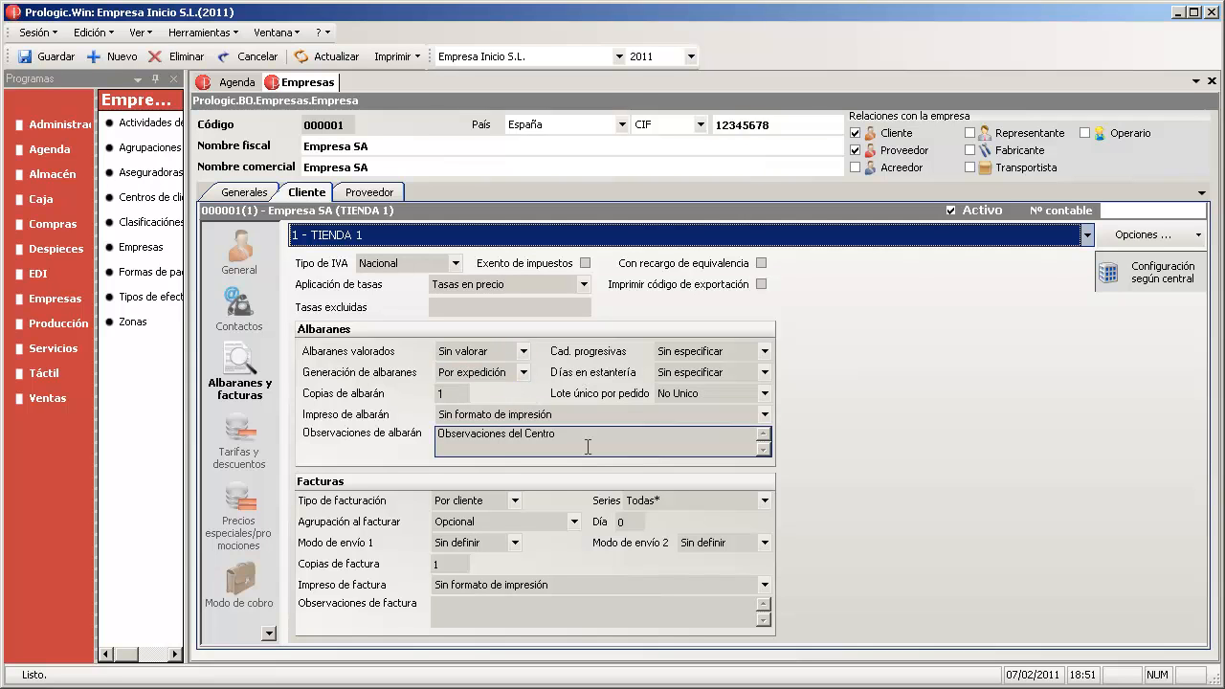
{"action": "left_click", "coordinate": [464, 564]}
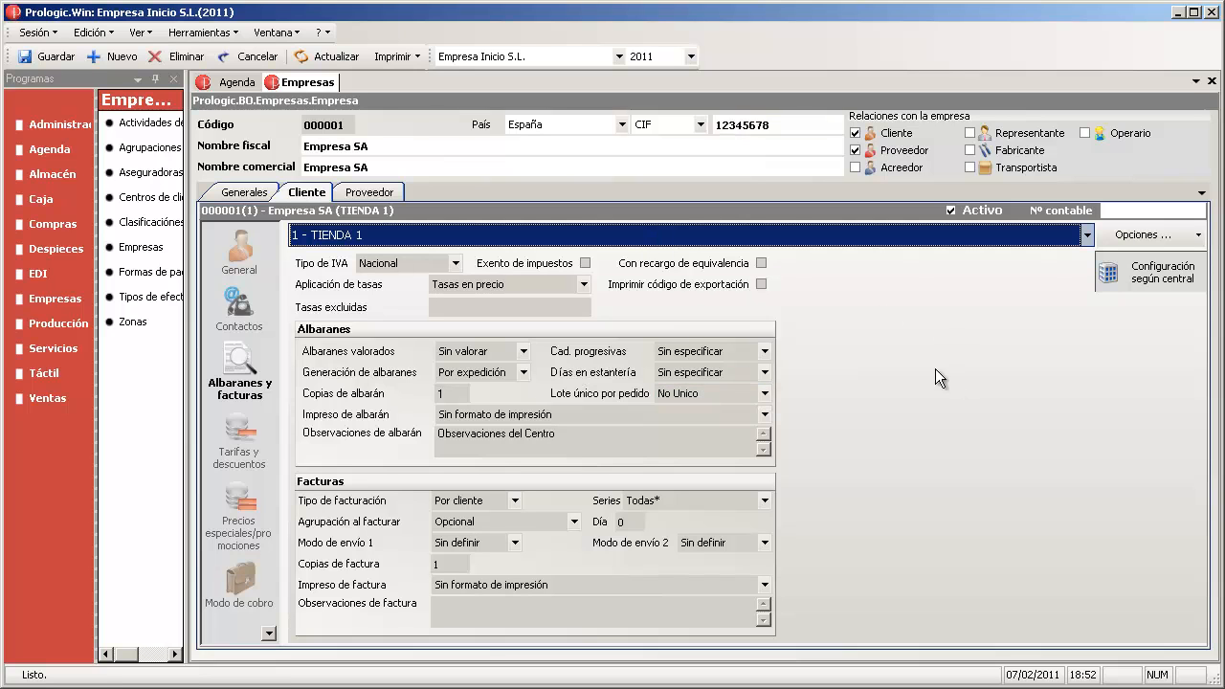
{"action": "left_click", "coordinate": [241, 443]}
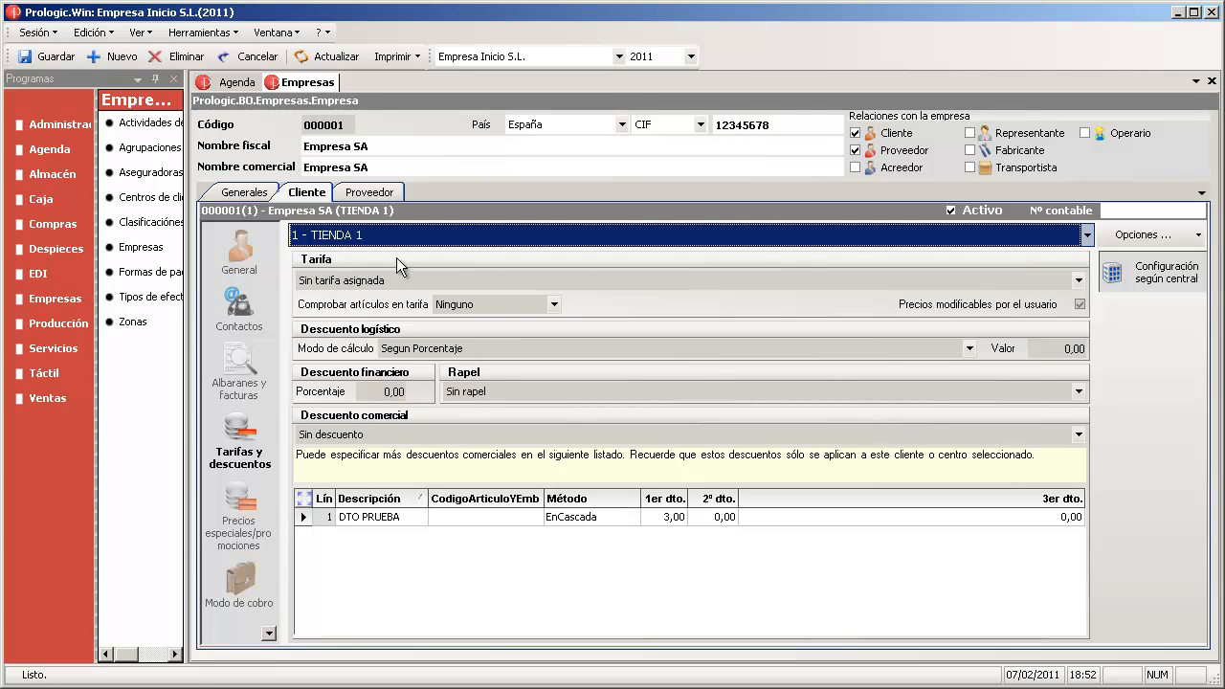
- Give TIENDA 1 its own tariff configuration with a 5,00 financial discount percentage and save
{"action": "left_click", "coordinate": [1149, 277]}
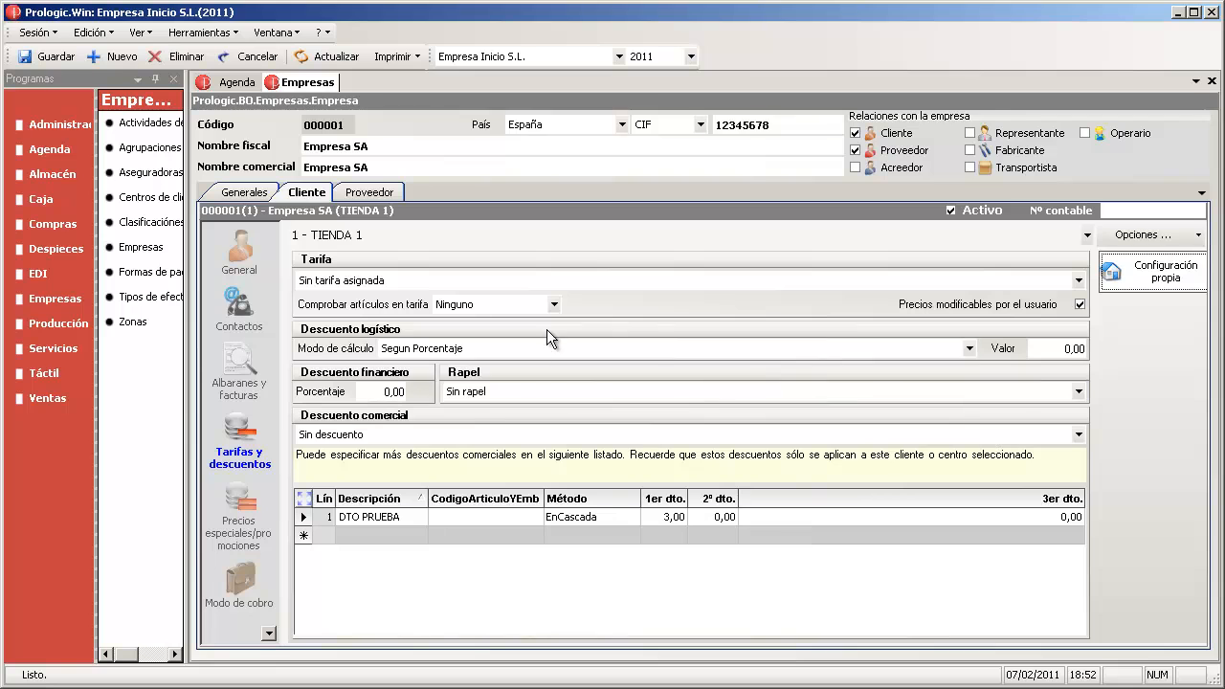
{"action": "left_click", "coordinate": [394, 393]}
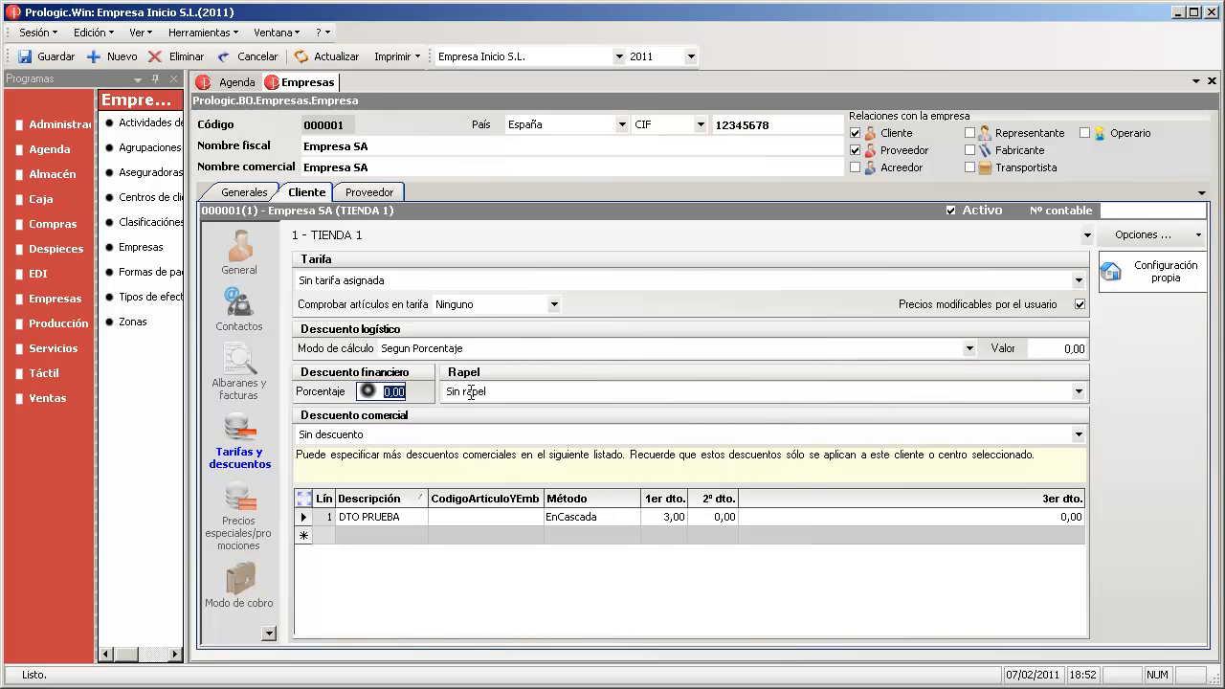
{"action": "type", "text": "5"}
{"action": "key", "text": "Tab"}
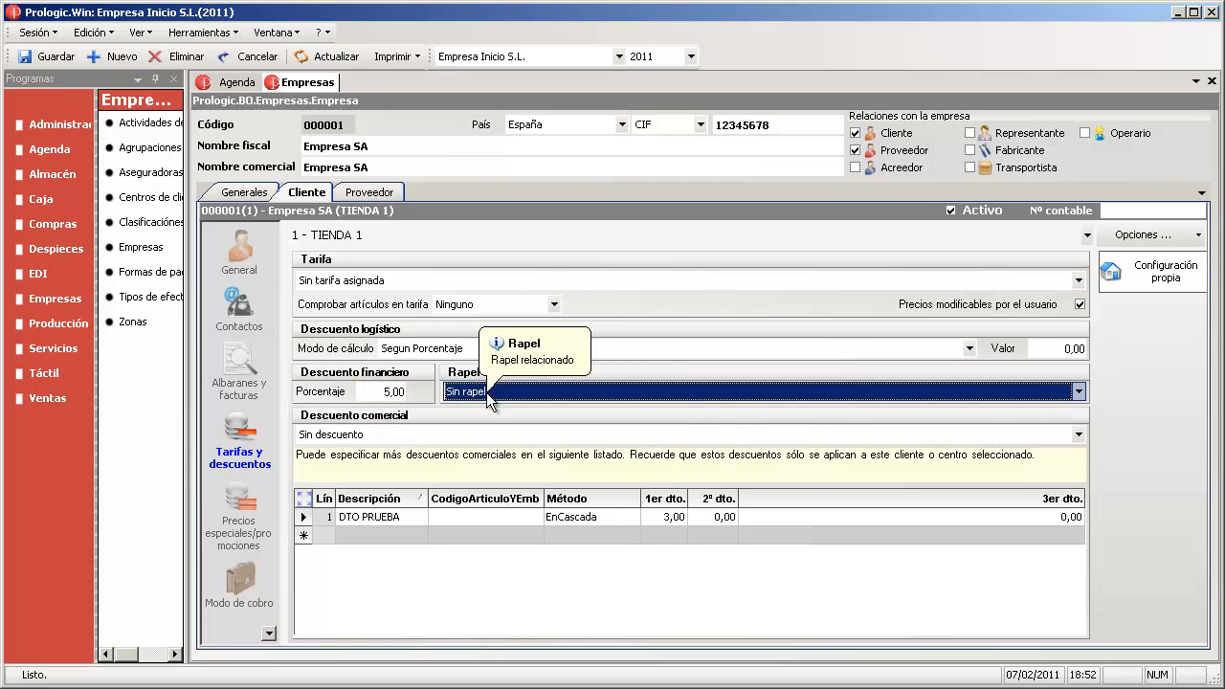
{"action": "left_click", "coordinate": [39, 60]}
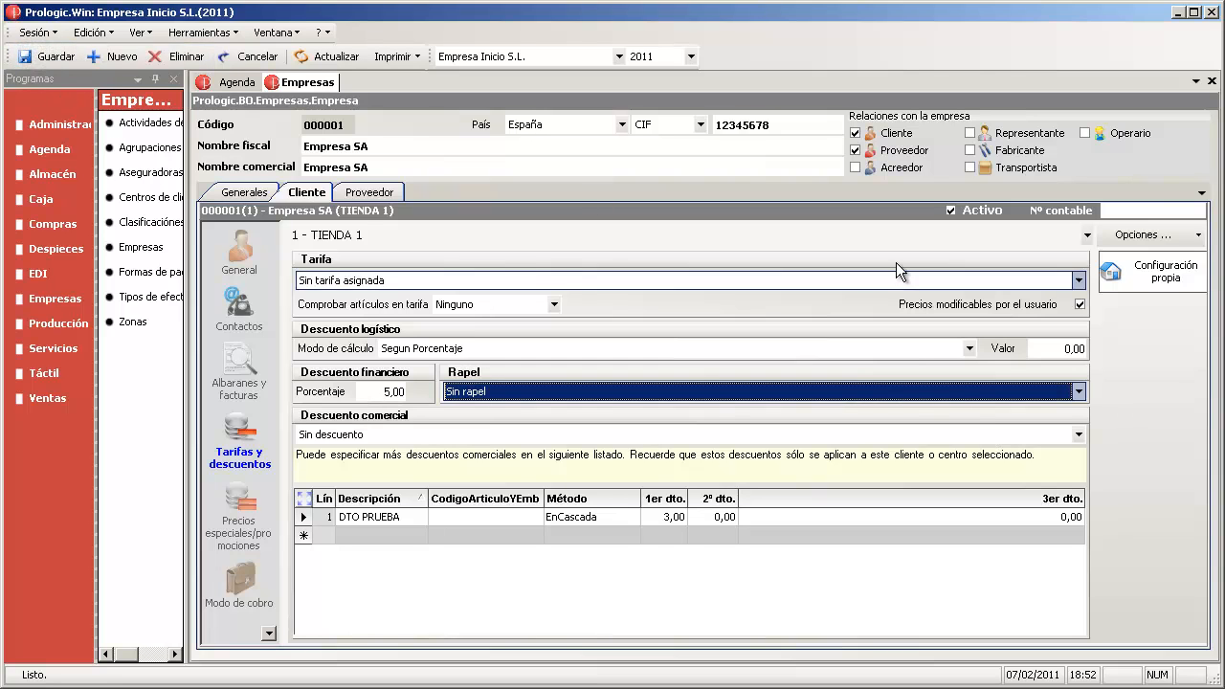
- Switch to the Central centre to compare, then return to 1 - TIENDA 1
{"action": "left_click", "coordinate": [518, 234]}
{"action": "left_click", "coordinate": [505, 256]}
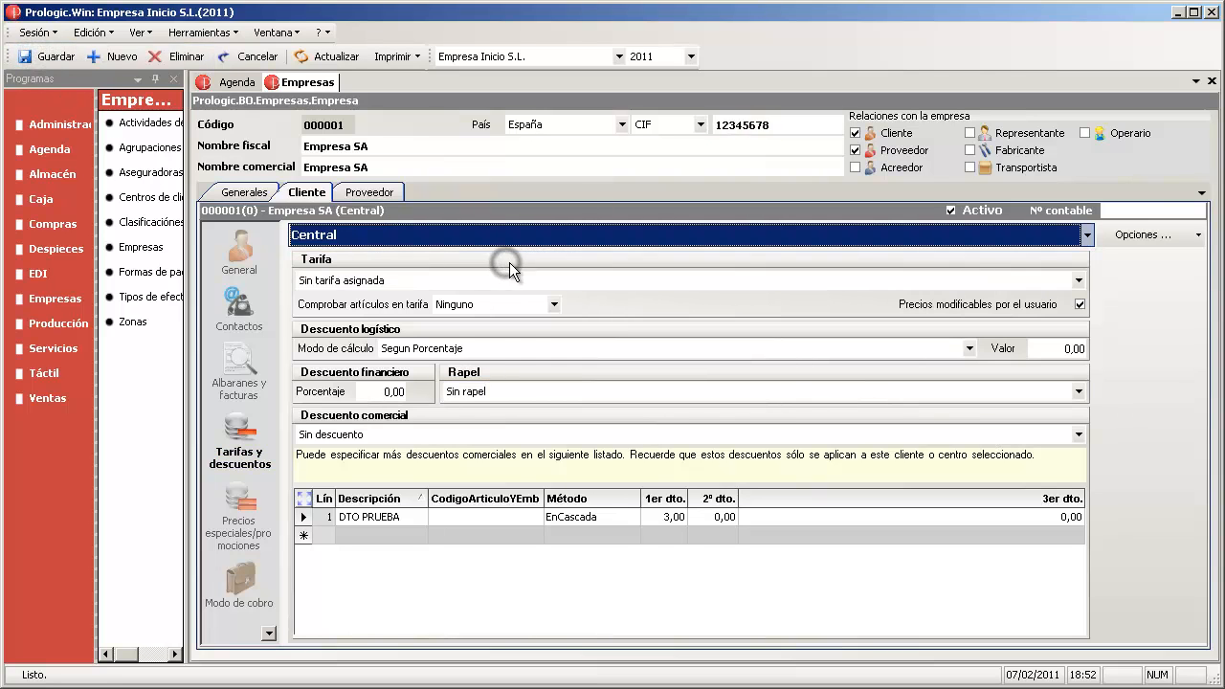
{"action": "left_click", "coordinate": [445, 234]}
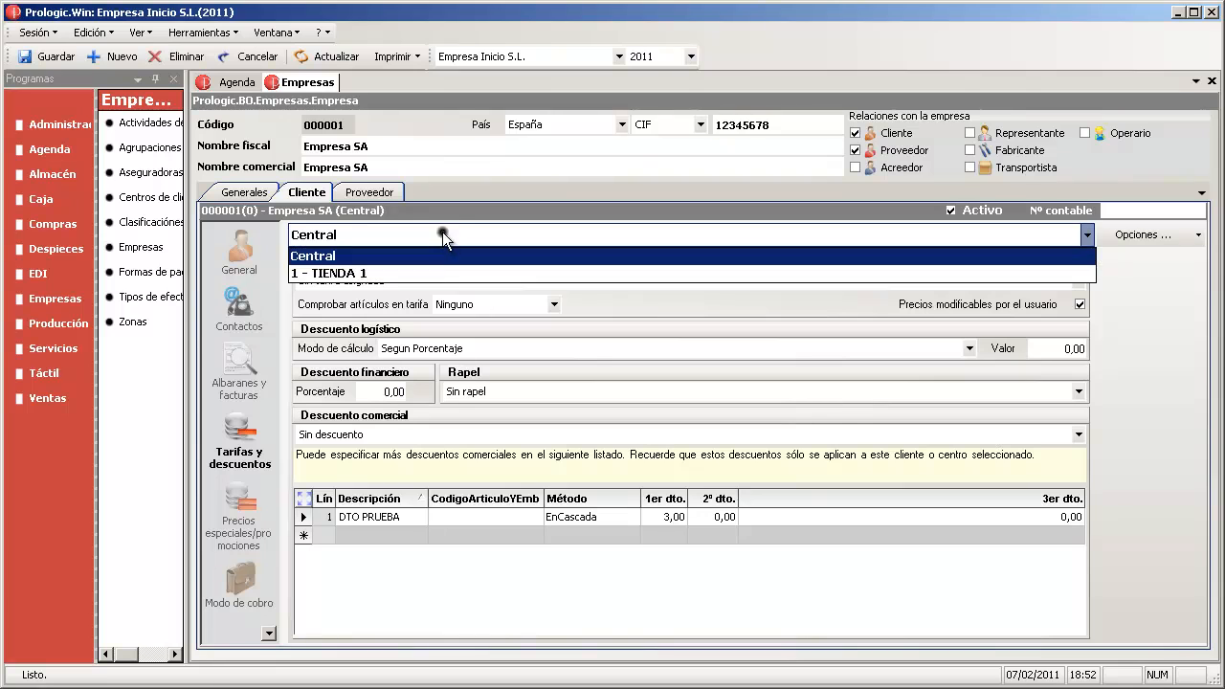
{"action": "left_click", "coordinate": [443, 272]}
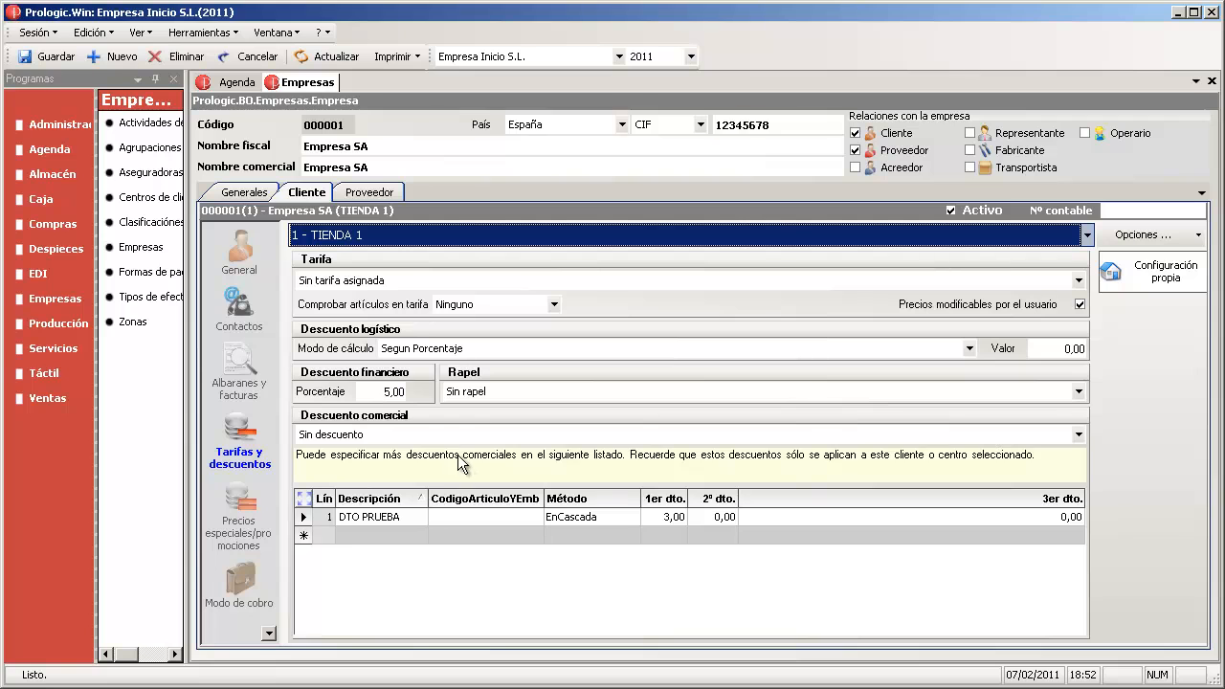
- Revert TIENDA 1 to the central's tariff configuration, leaving its financial discount at 0,00, and save
{"action": "left_click", "coordinate": [1156, 276]}
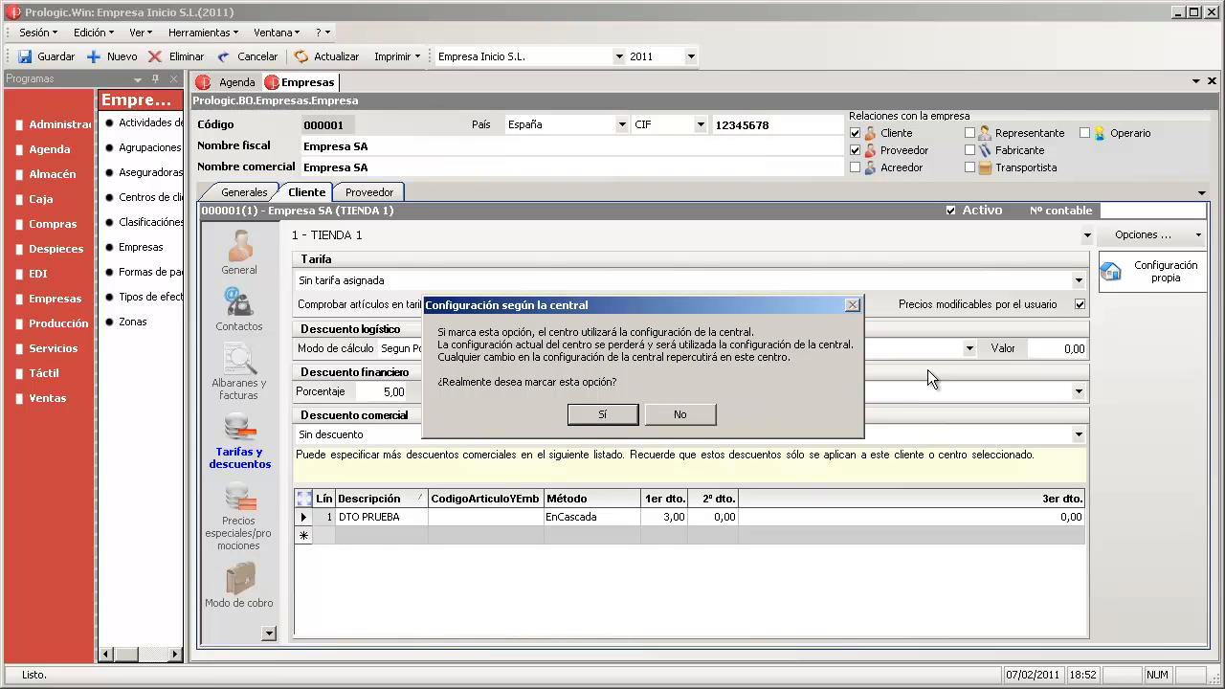
{"action": "left_click", "coordinate": [601, 417]}
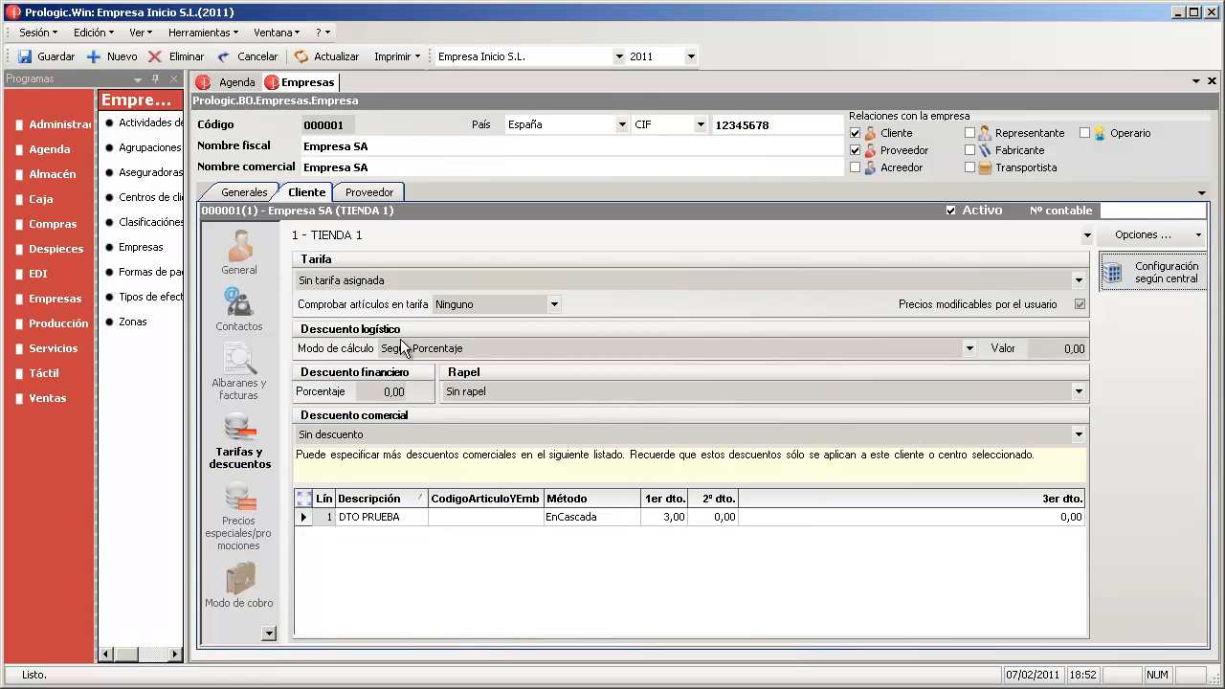
{"action": "left_click", "coordinate": [453, 394]}
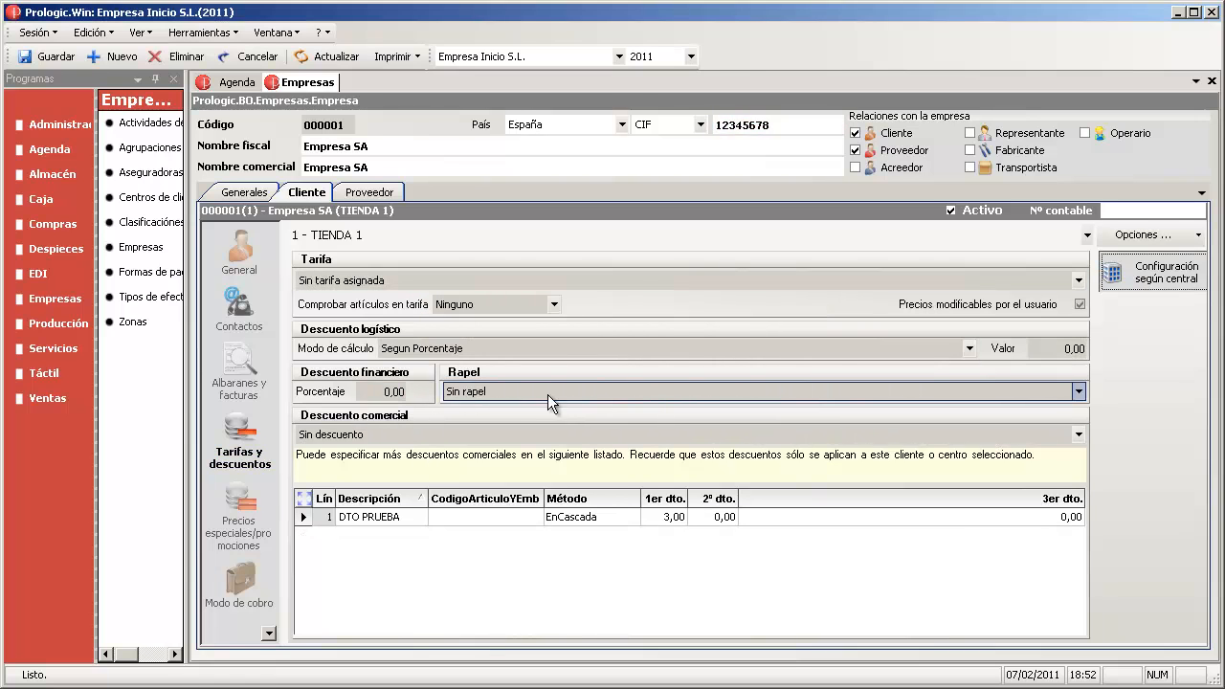
{"action": "left_click", "coordinate": [44, 56]}
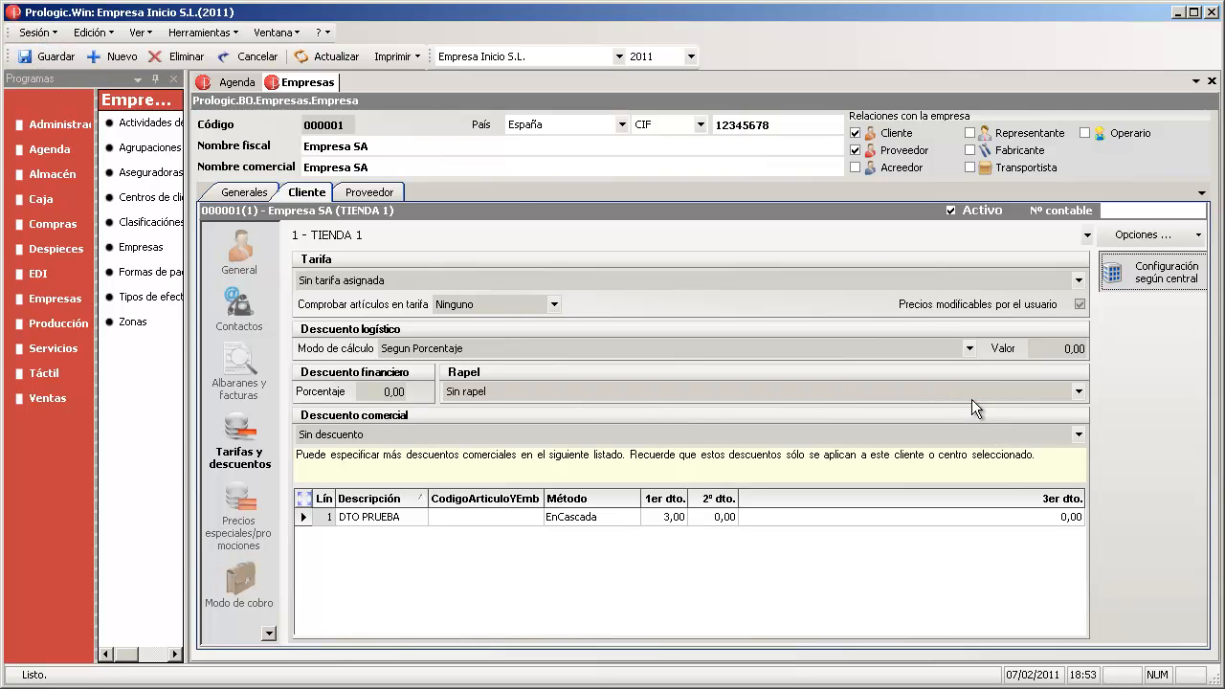
{"action": "left_click", "coordinate": [268, 635]}
{"action": "left_click", "coordinate": [269, 634]}
{"action": "left_click", "coordinate": [269, 633]}
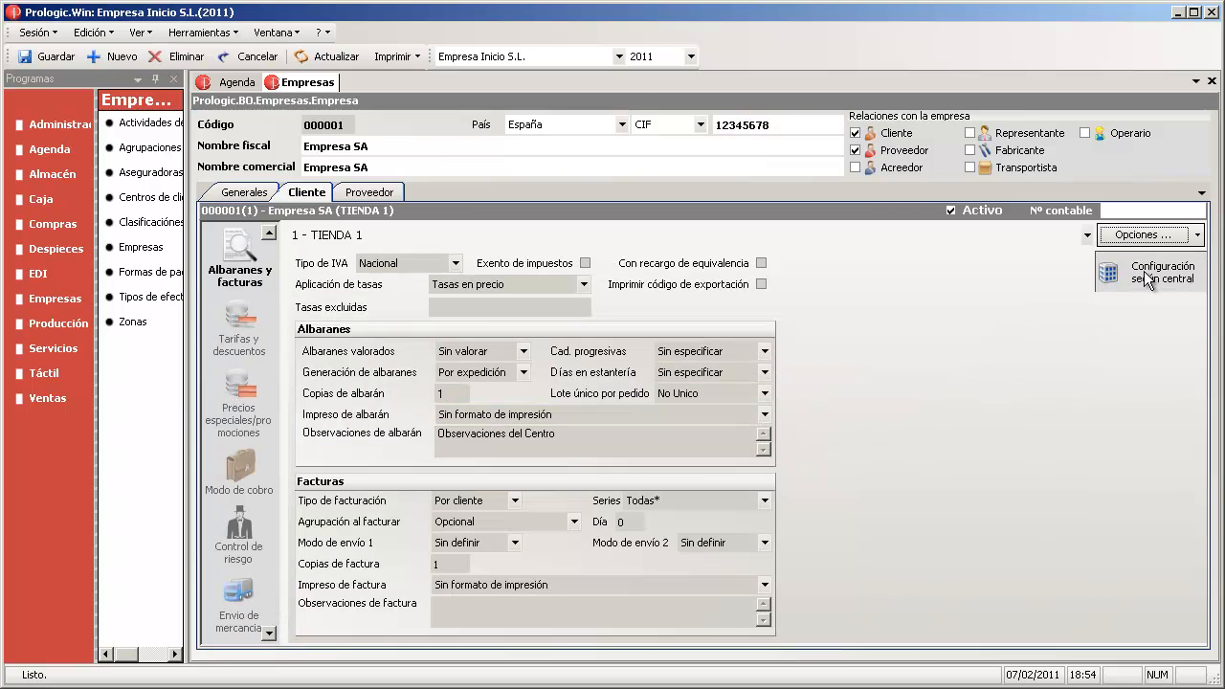
- In Tarifas y descuentos, switch TIENDA 1 to Configuración propia with a 5,00 financial discount and save
{"action": "left_click", "coordinate": [247, 337]}
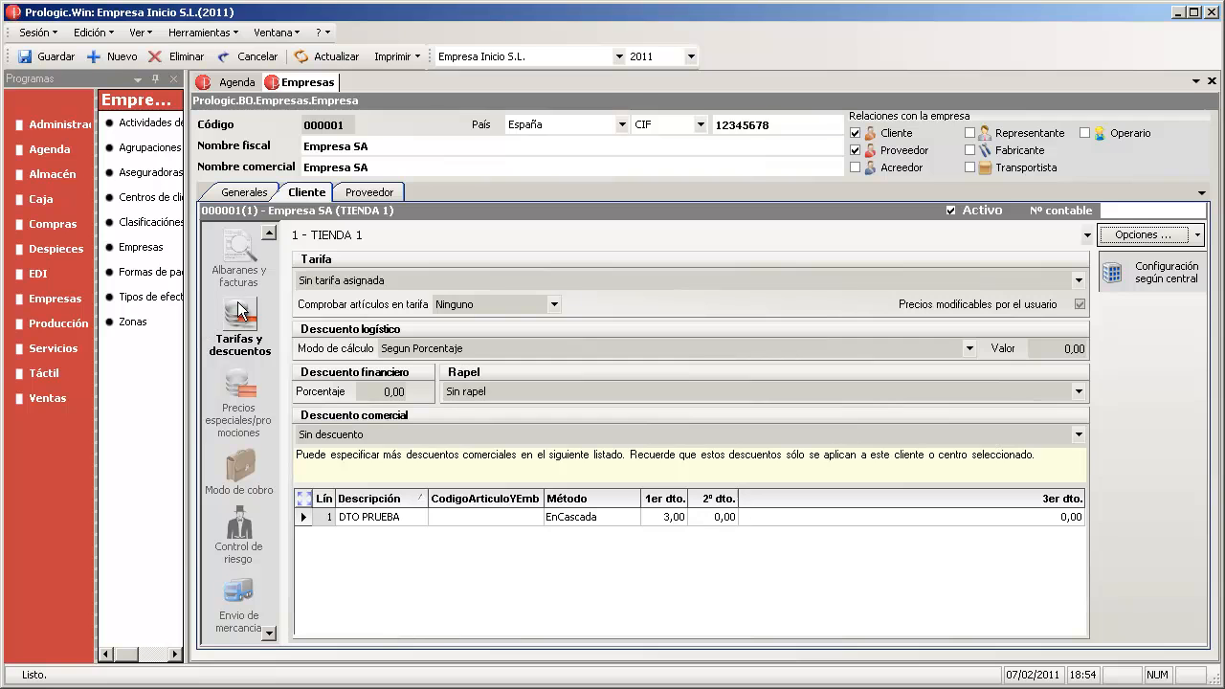
{"action": "left_click", "coordinate": [1167, 280]}
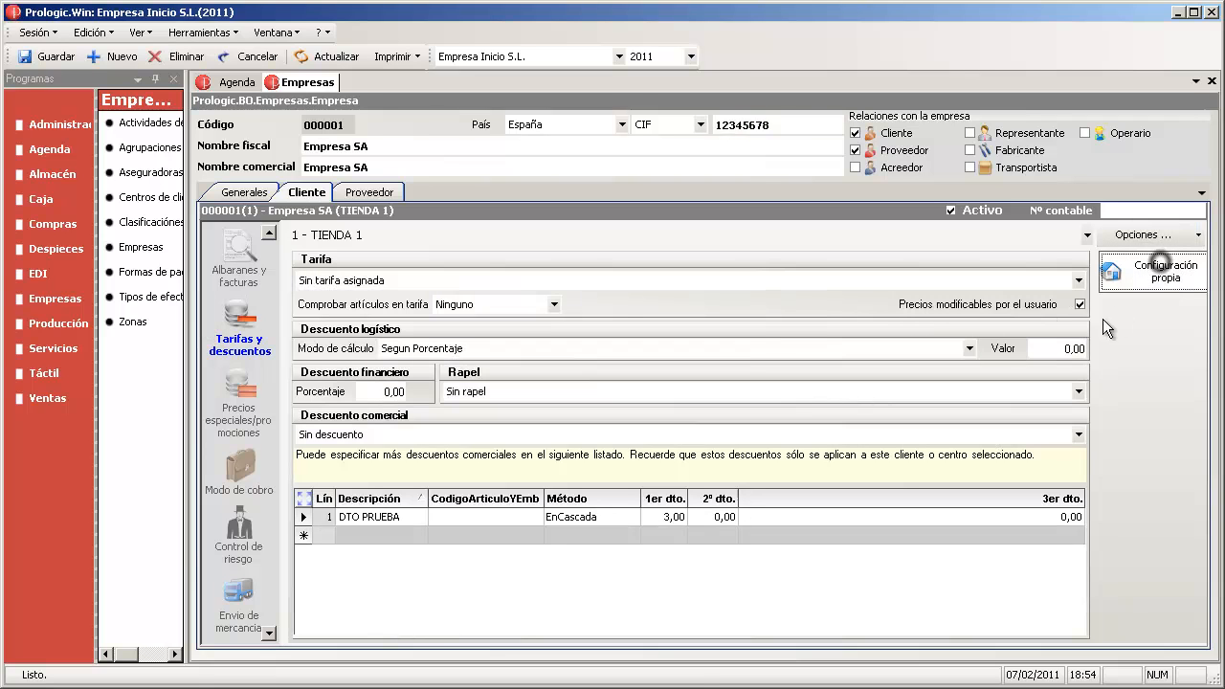
{"action": "left_click", "coordinate": [378, 391]}
{"action": "type", "text": "5"}
{"action": "left_click", "coordinate": [499, 392]}
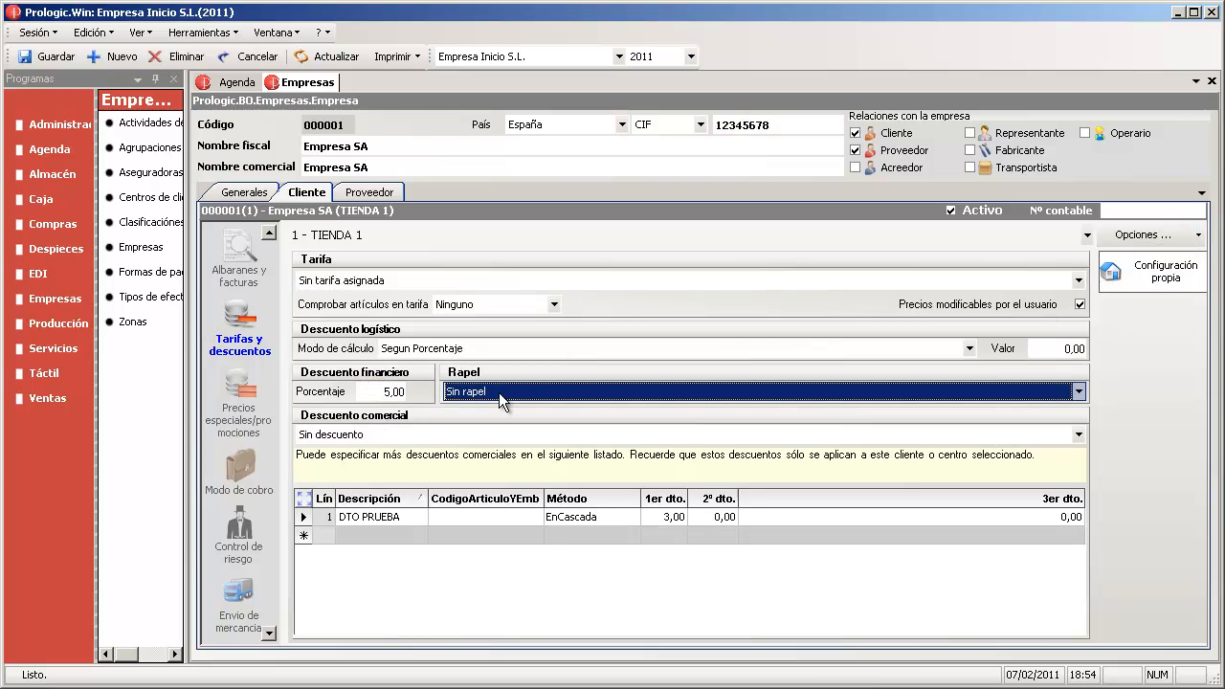
{"action": "left_click", "coordinate": [48, 56]}
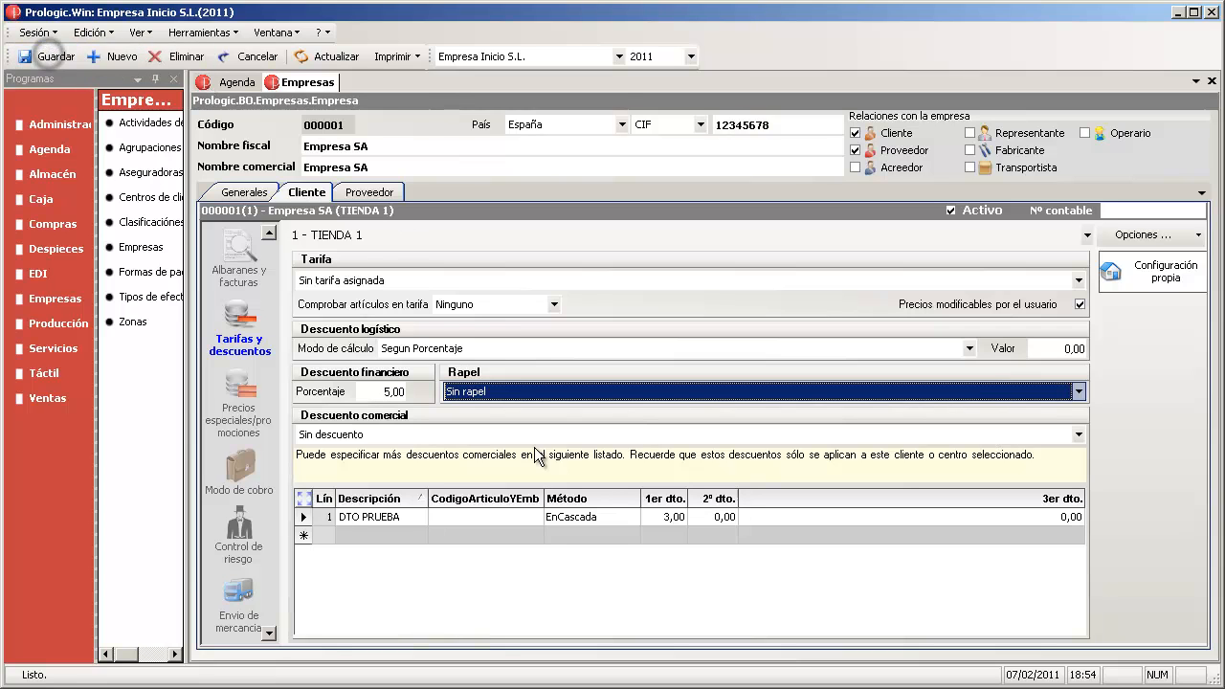
- Review the special prices, payment method and risk control pages, then return to tariffs and discounts
{"action": "left_click", "coordinate": [245, 404]}
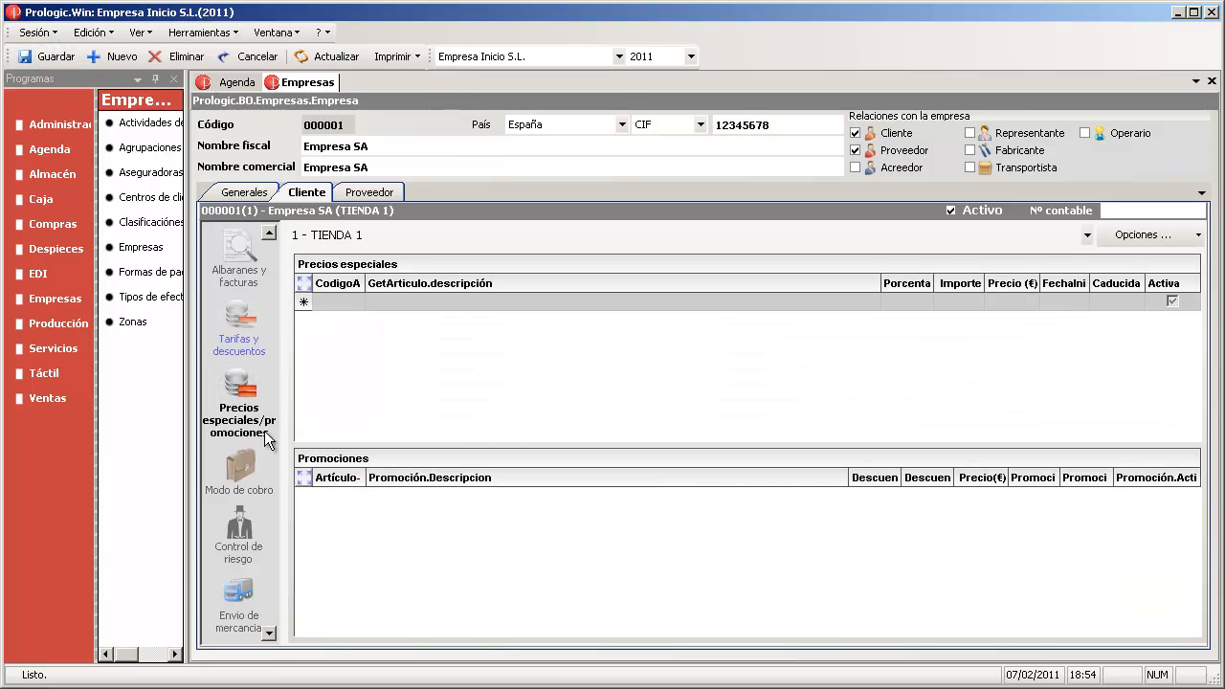
{"action": "left_click", "coordinate": [251, 461]}
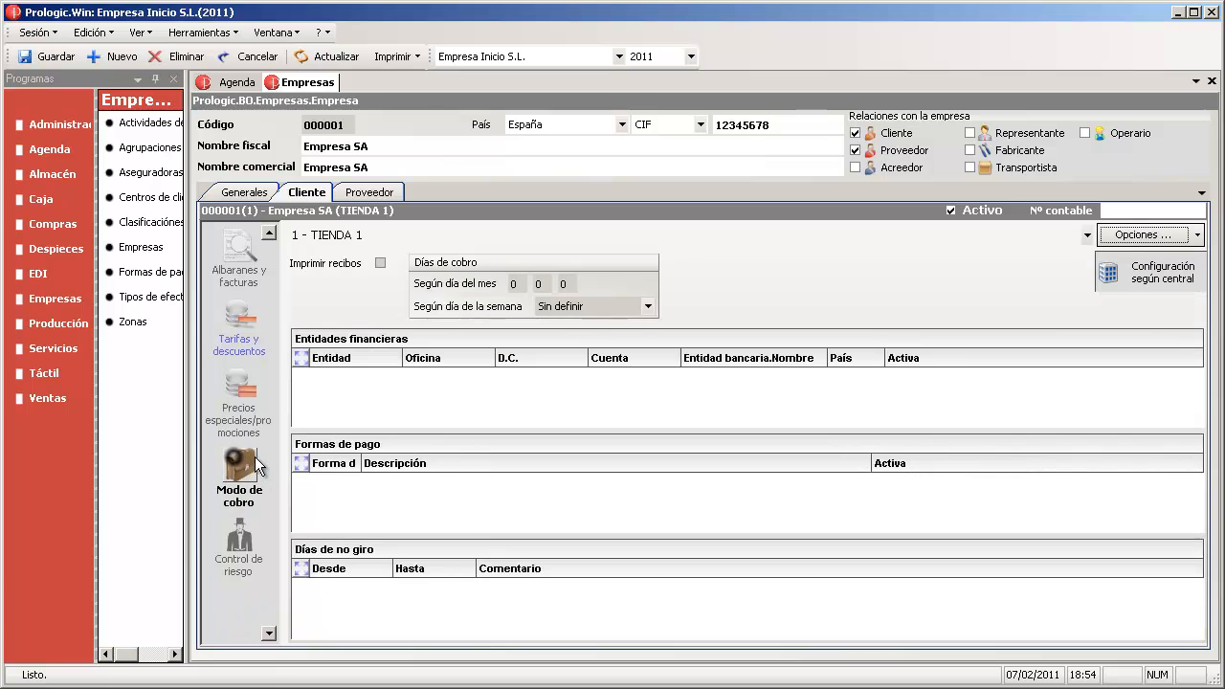
{"action": "left_click", "coordinate": [239, 538]}
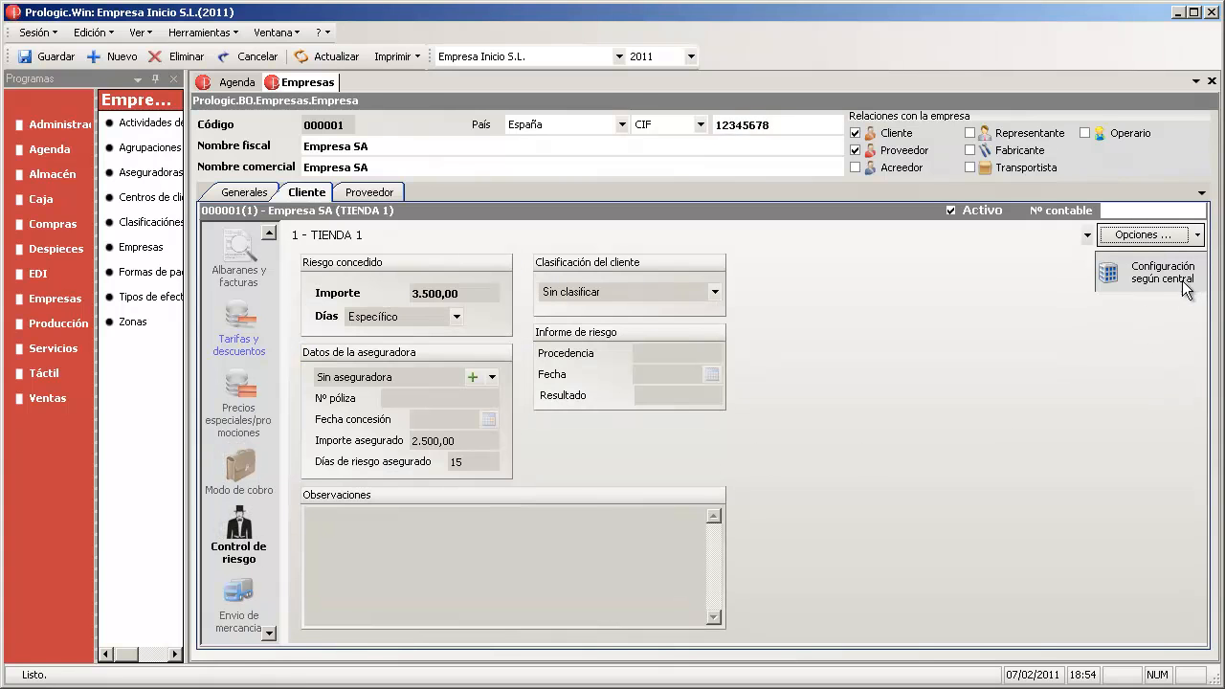
{"action": "left_click", "coordinate": [247, 310]}
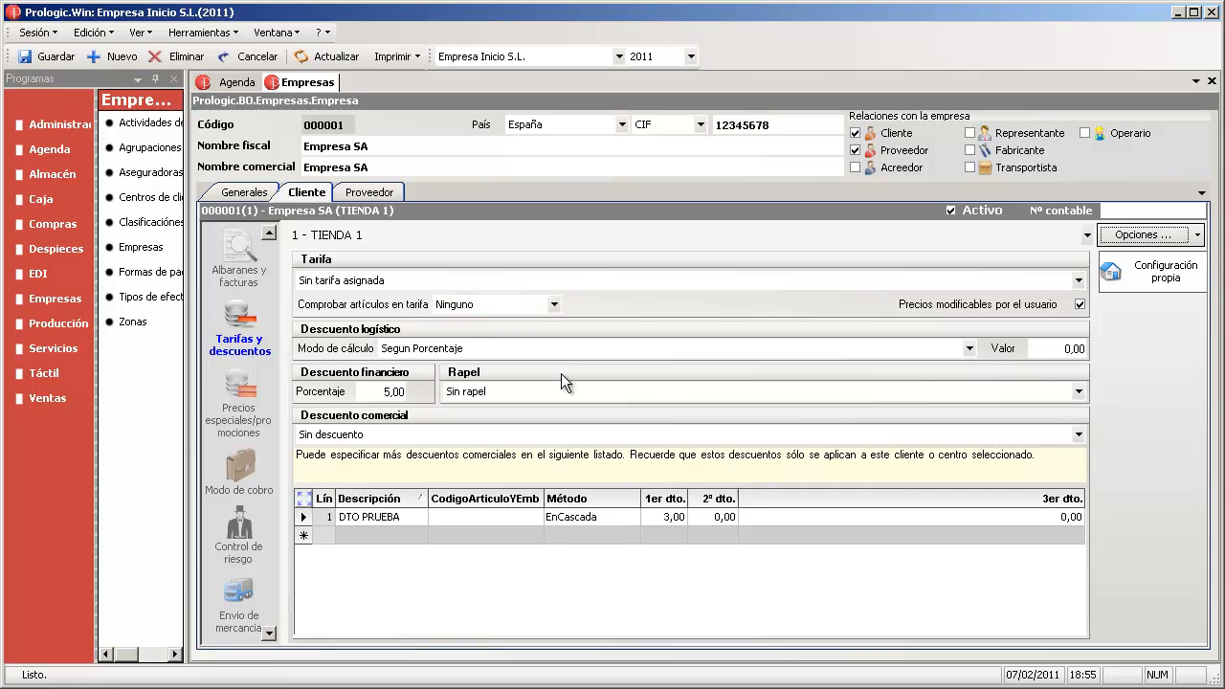
- Switch Empresa SA to its Central centre and save the customer record
{"action": "left_click", "coordinate": [518, 235]}
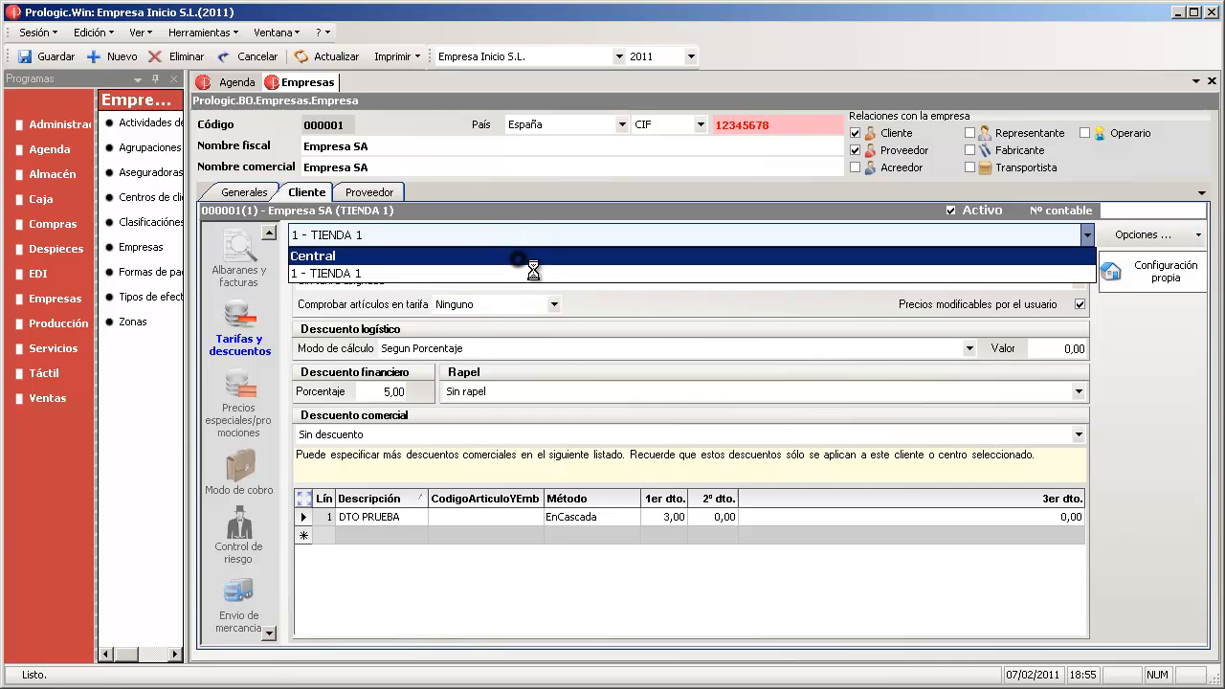
{"action": "left_click", "coordinate": [518, 256]}
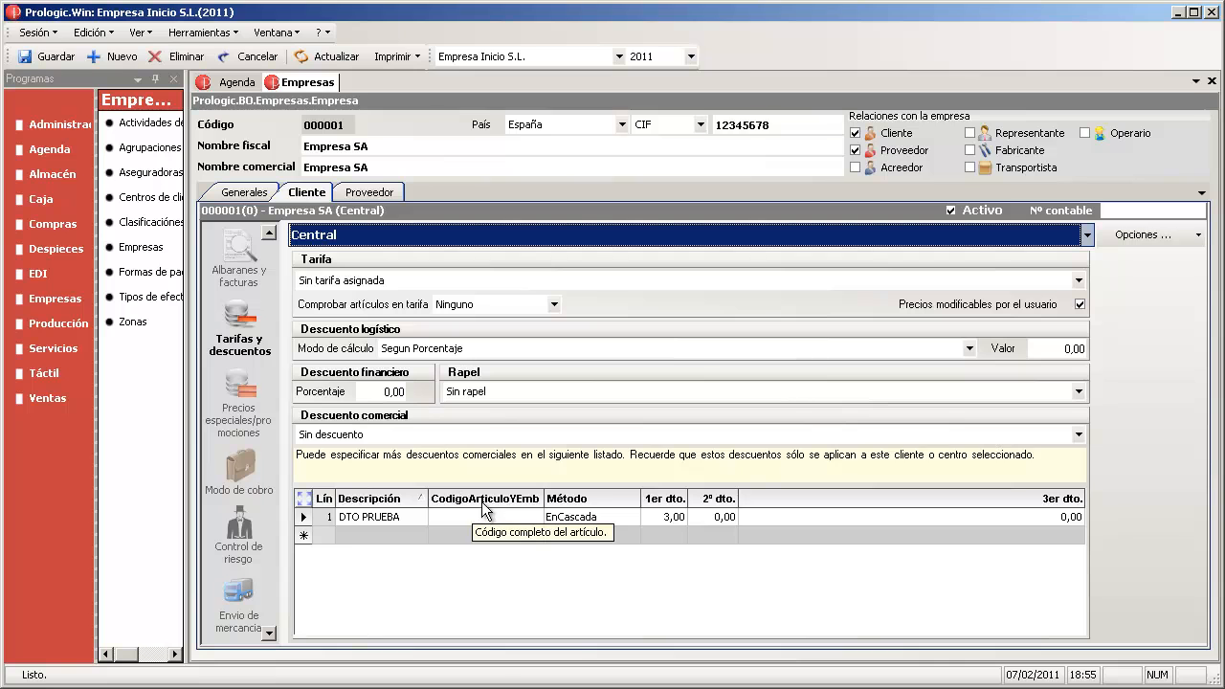
{"action": "left_click", "coordinate": [37, 58]}
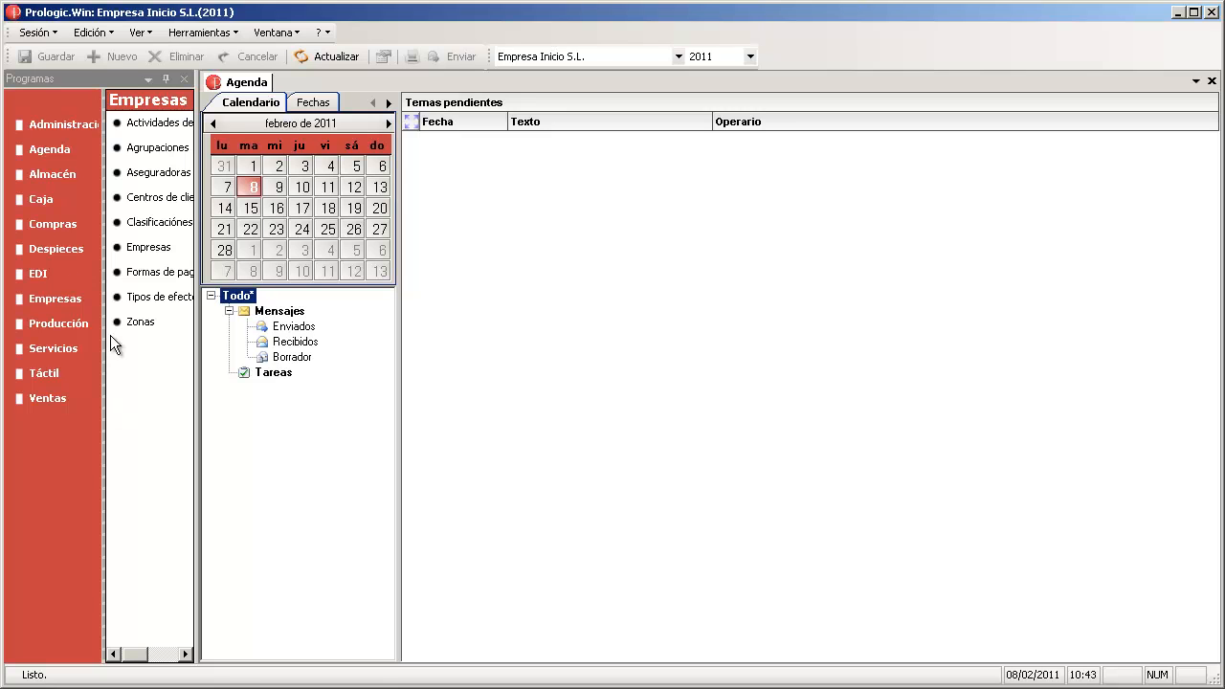
- Open the Actividades table from the Empresas auxiliary tables
{"action": "left_click", "coordinate": [38, 302]}
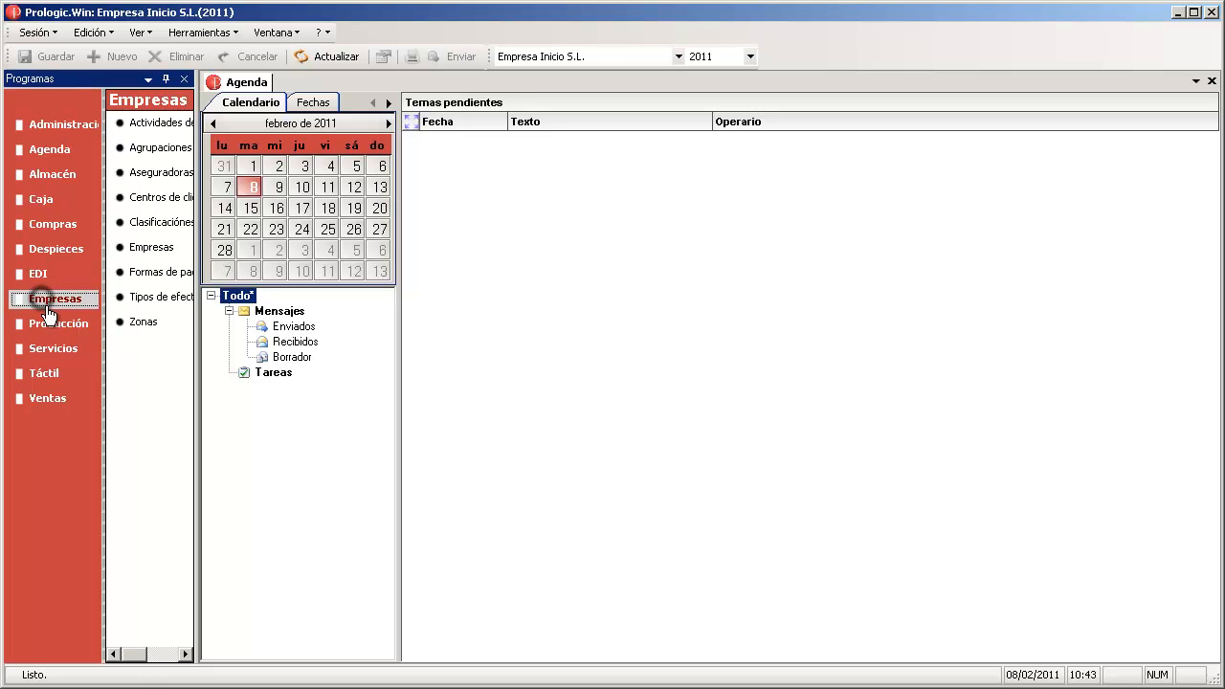
{"action": "left_click", "coordinate": [151, 128]}
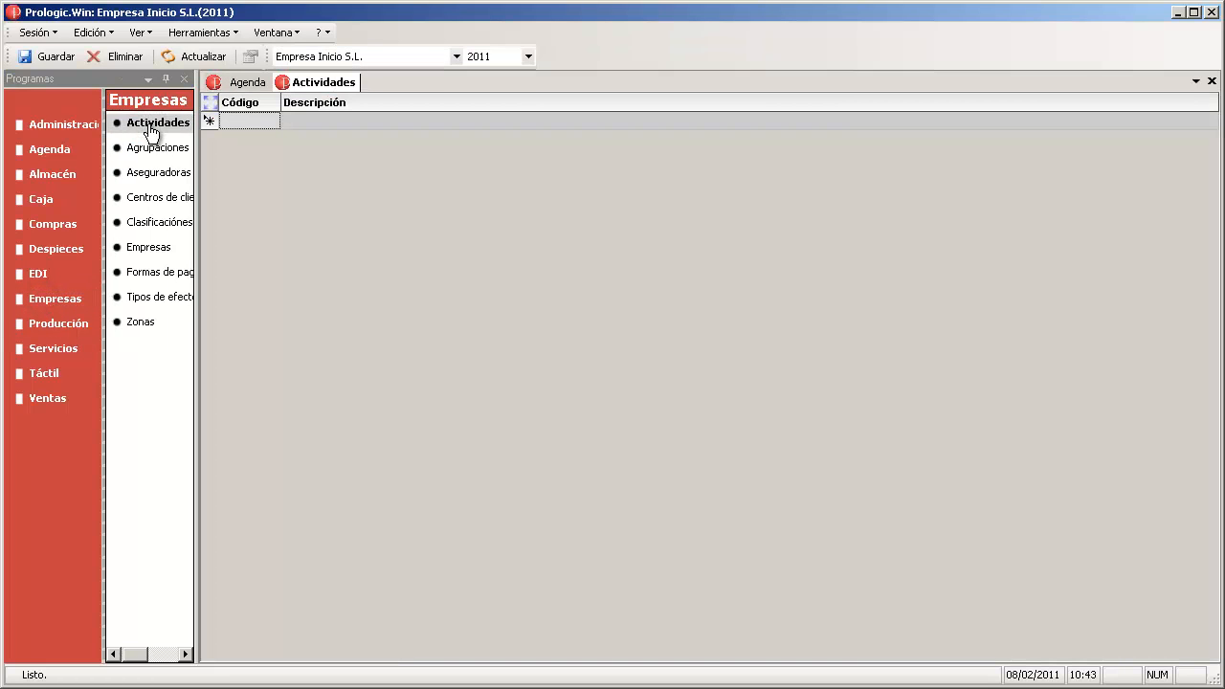
- Enter activities Mayorista, Tienda and Distribuidor as codes 01–03 and save them
{"action": "left_click", "coordinate": [331, 126]}
{"action": "type", "text": "Mayori"}
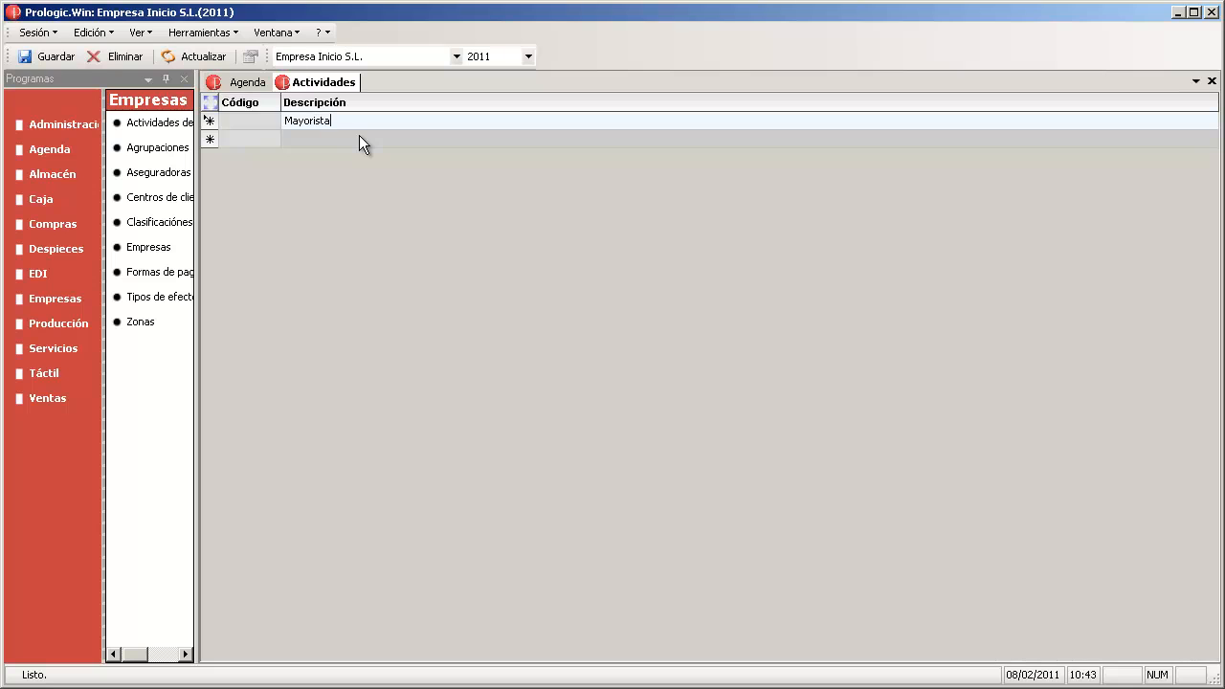
{"action": "type", "text": "sta"}
{"action": "key", "text": "Return"}
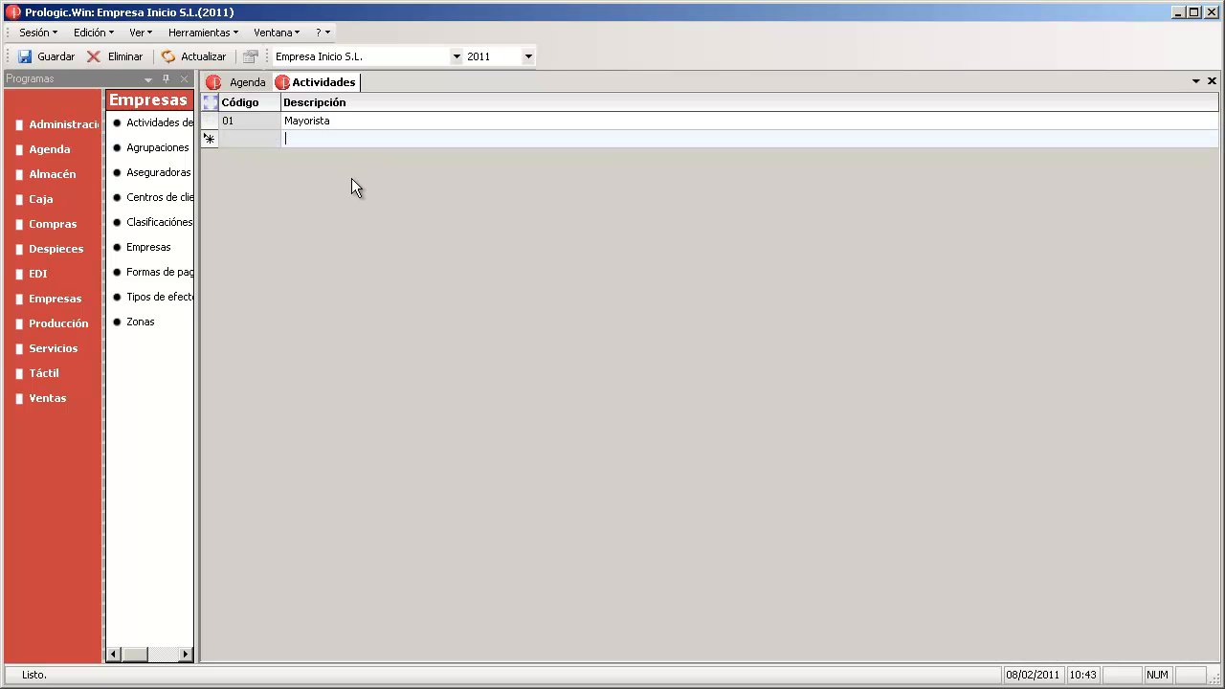
{"action": "type", "text": "Tienda"}
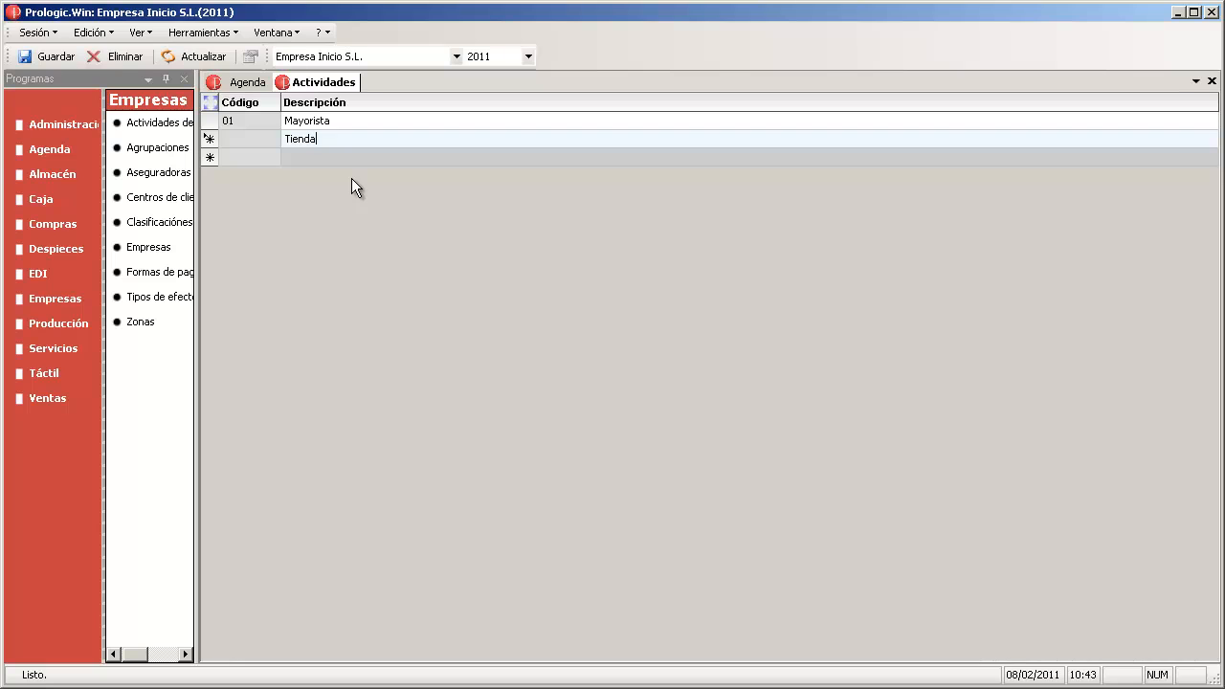
{"action": "key", "text": "Return"}
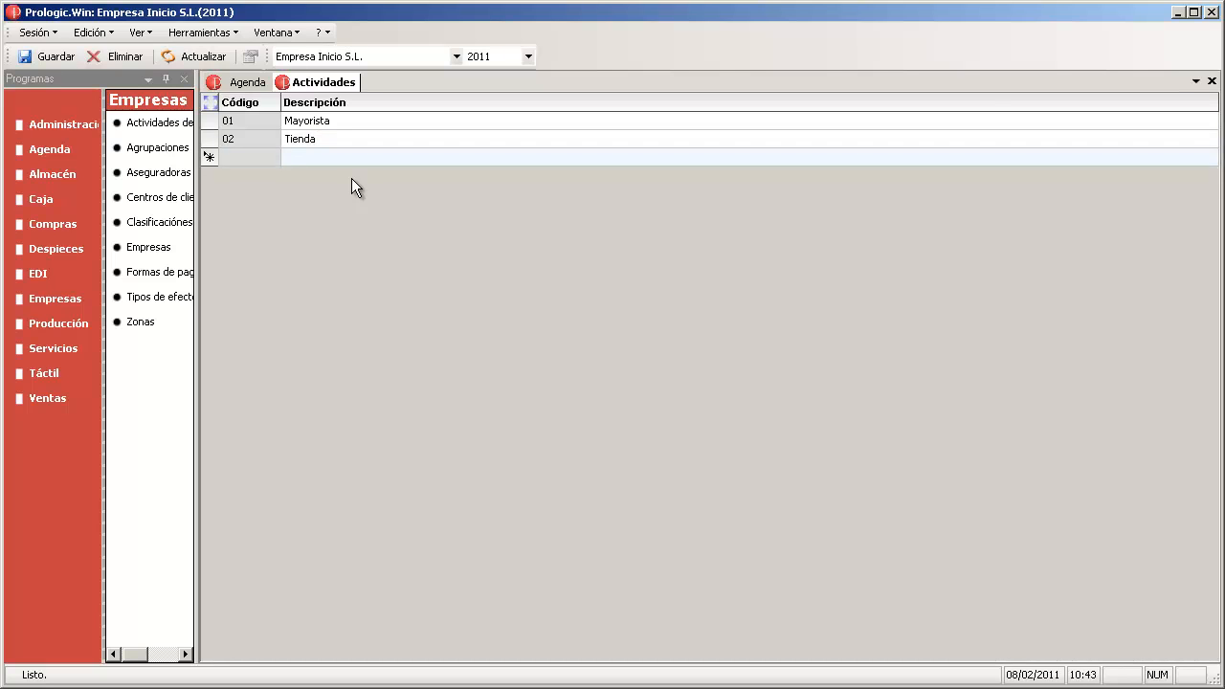
{"action": "type", "text": "Distribuidor"}
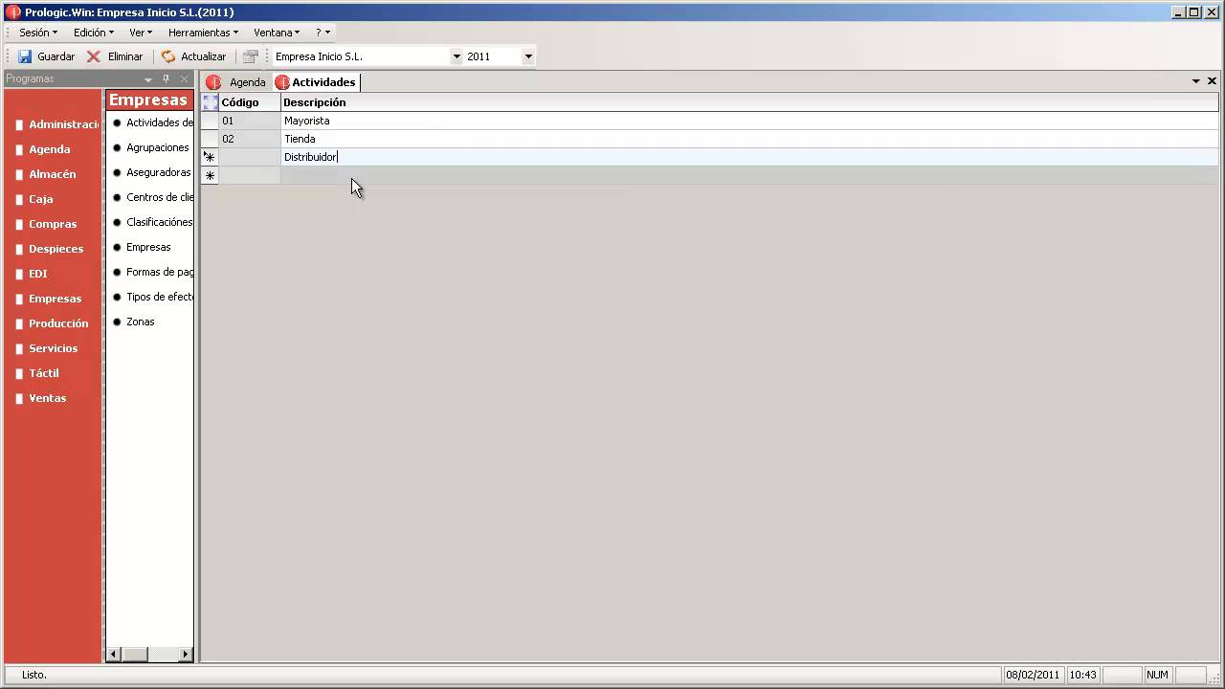
{"action": "key", "text": "Return"}
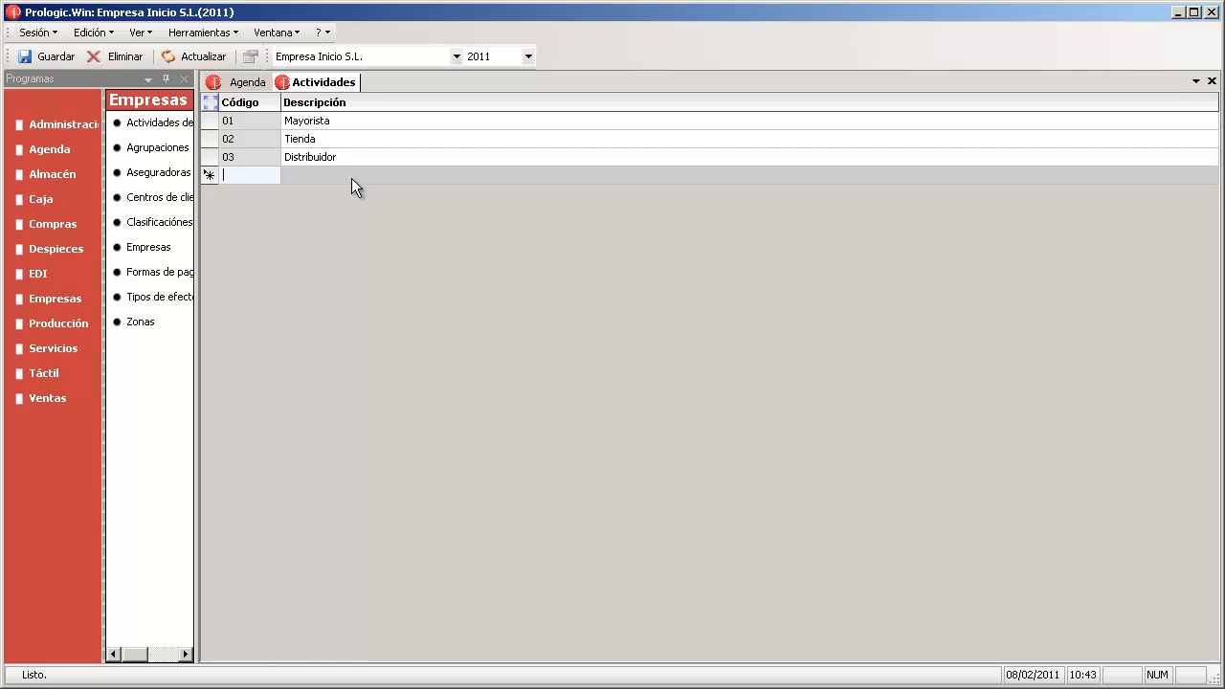
{"action": "left_click", "coordinate": [357, 157]}
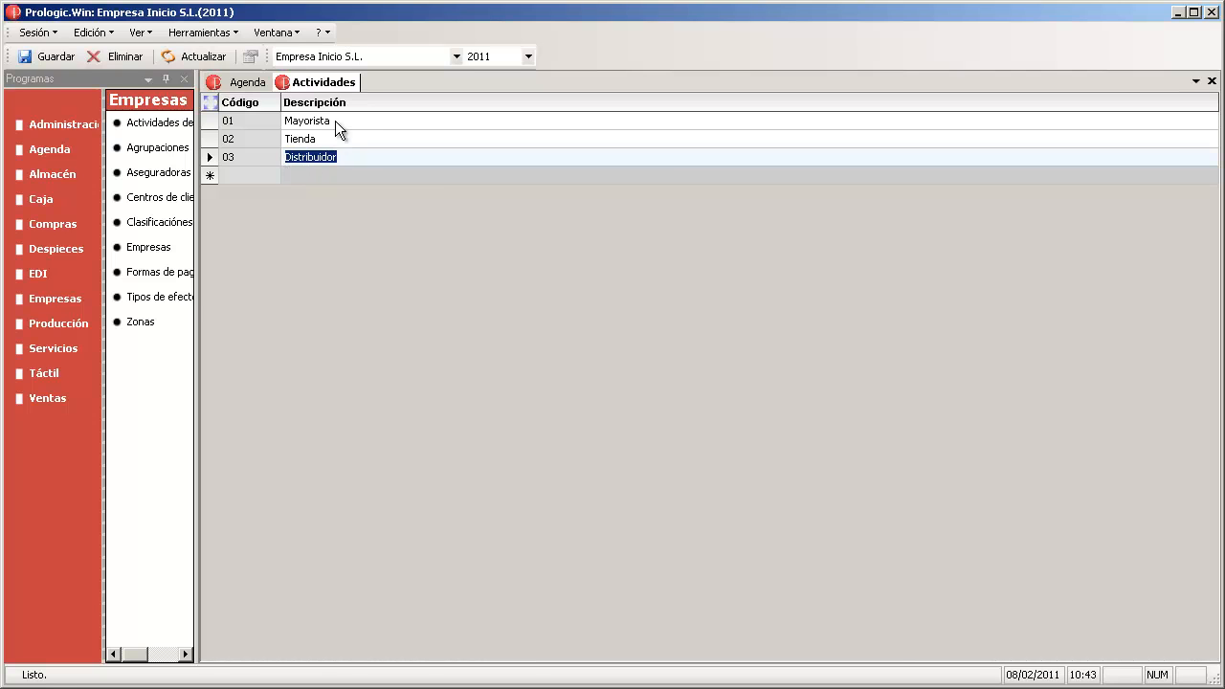
{"action": "left_click", "coordinate": [44, 56]}
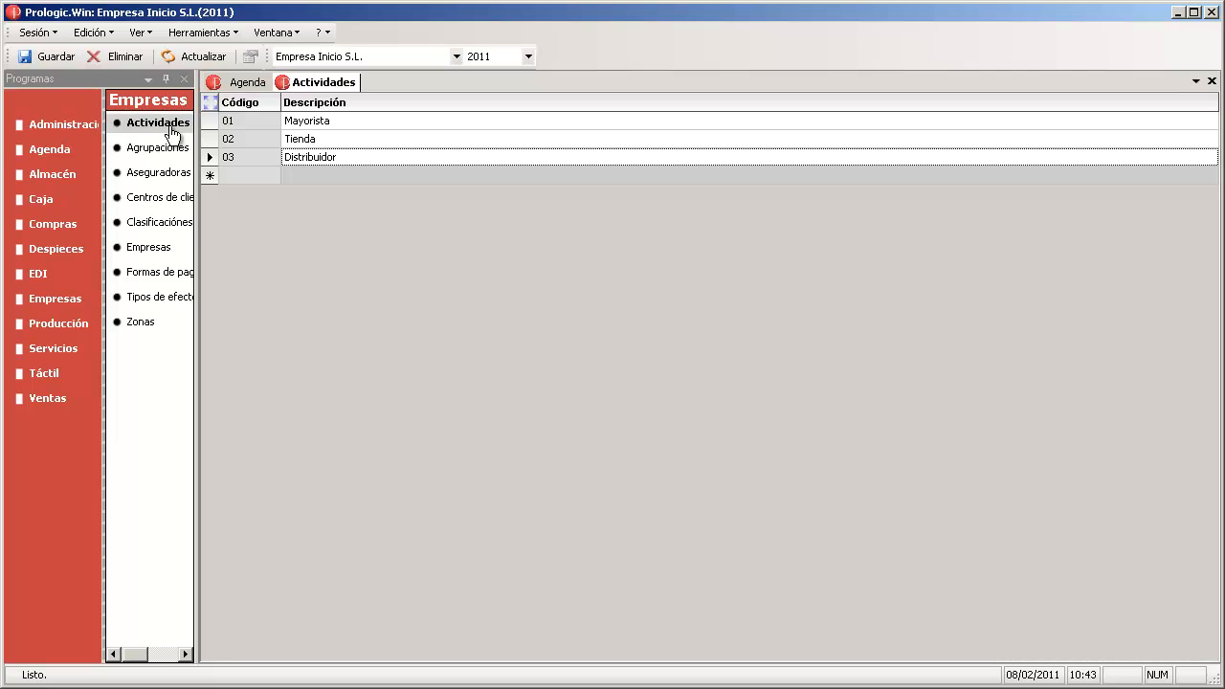
- Open Aseguradoras, add insurer 1 named MAPFRE, and save it
{"action": "left_click", "coordinate": [144, 177]}
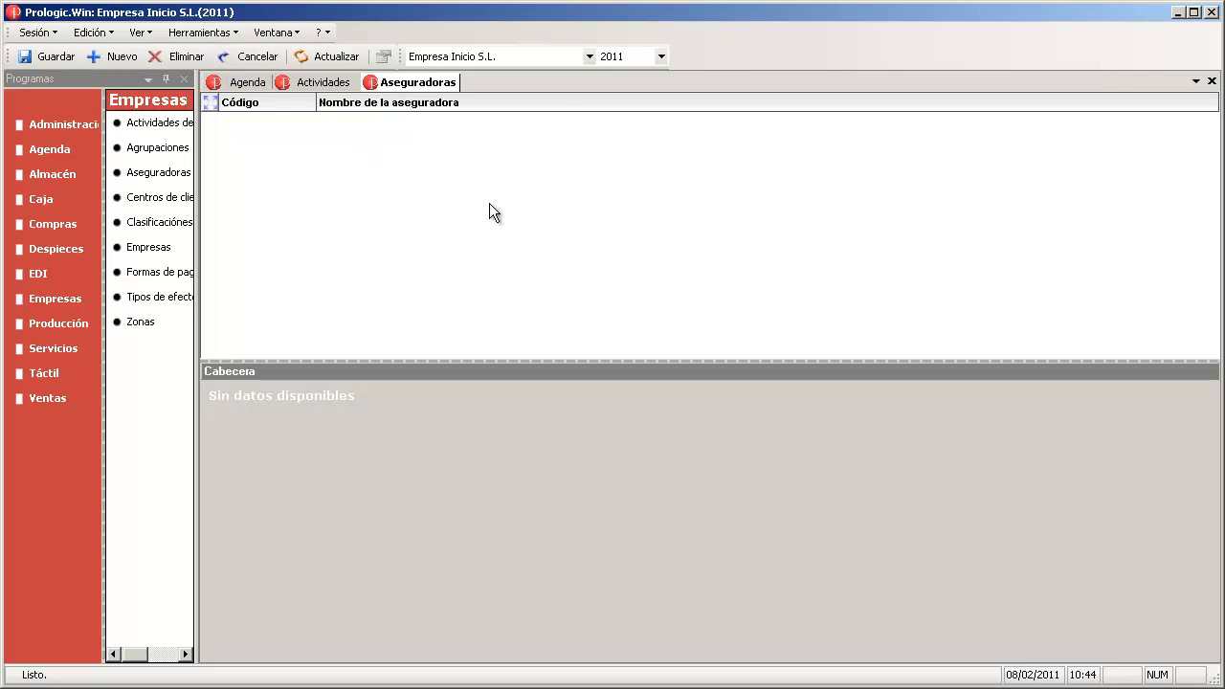
{"action": "left_click", "coordinate": [122, 57]}
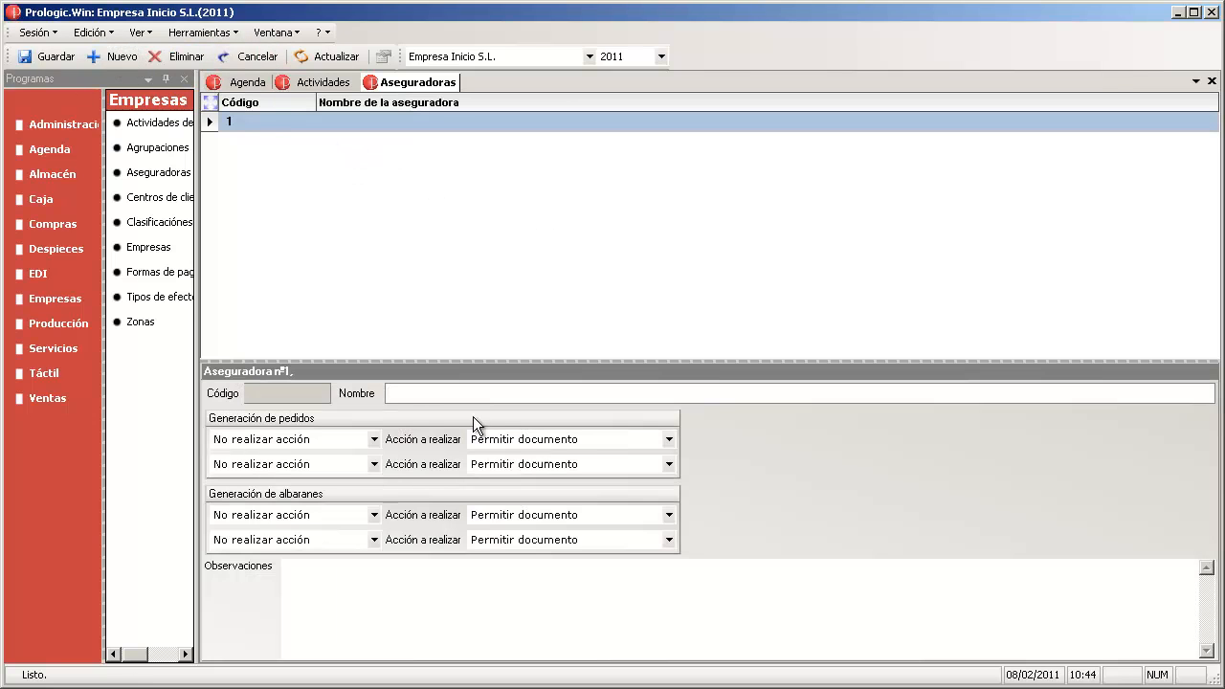
{"action": "left_click", "coordinate": [447, 393]}
{"action": "type", "text": "MAPFRE"}
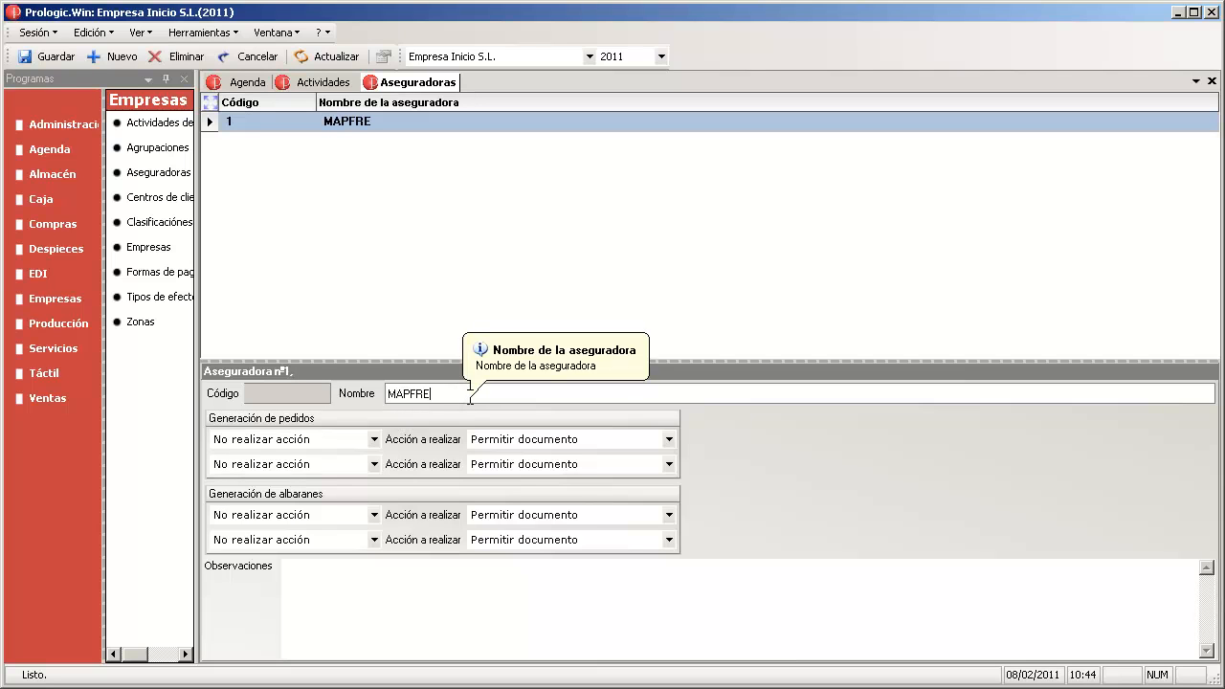
{"action": "left_click", "coordinate": [38, 58]}
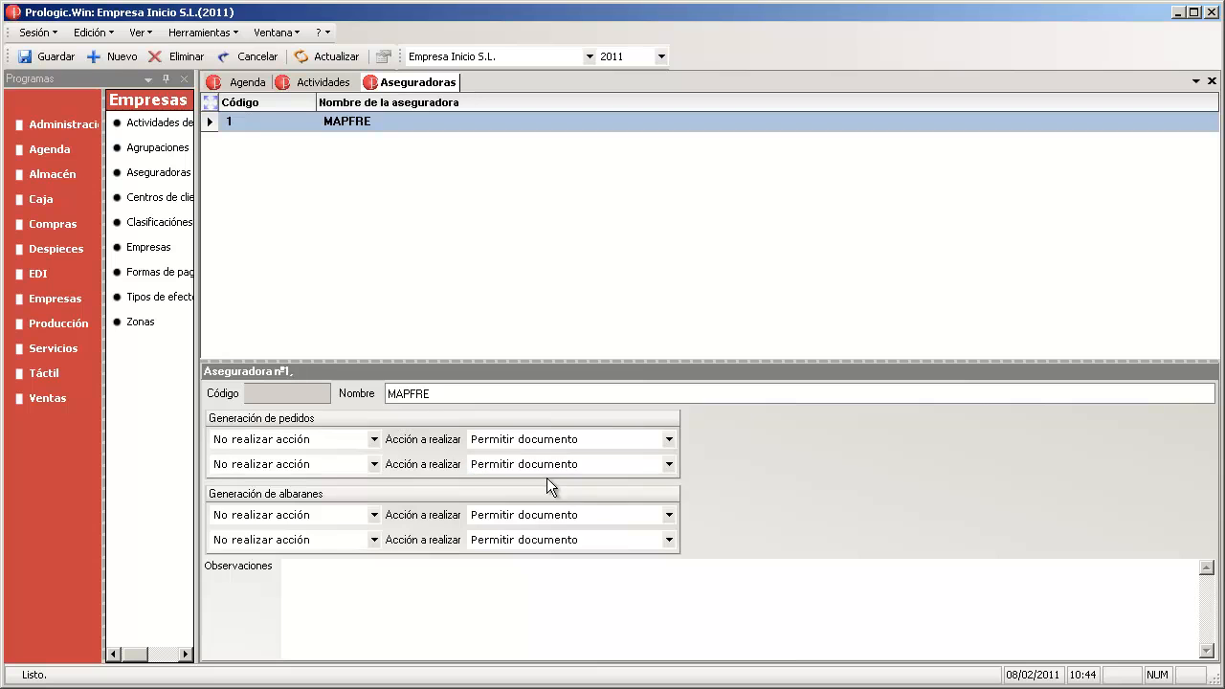
{"action": "left_click", "coordinate": [359, 578]}
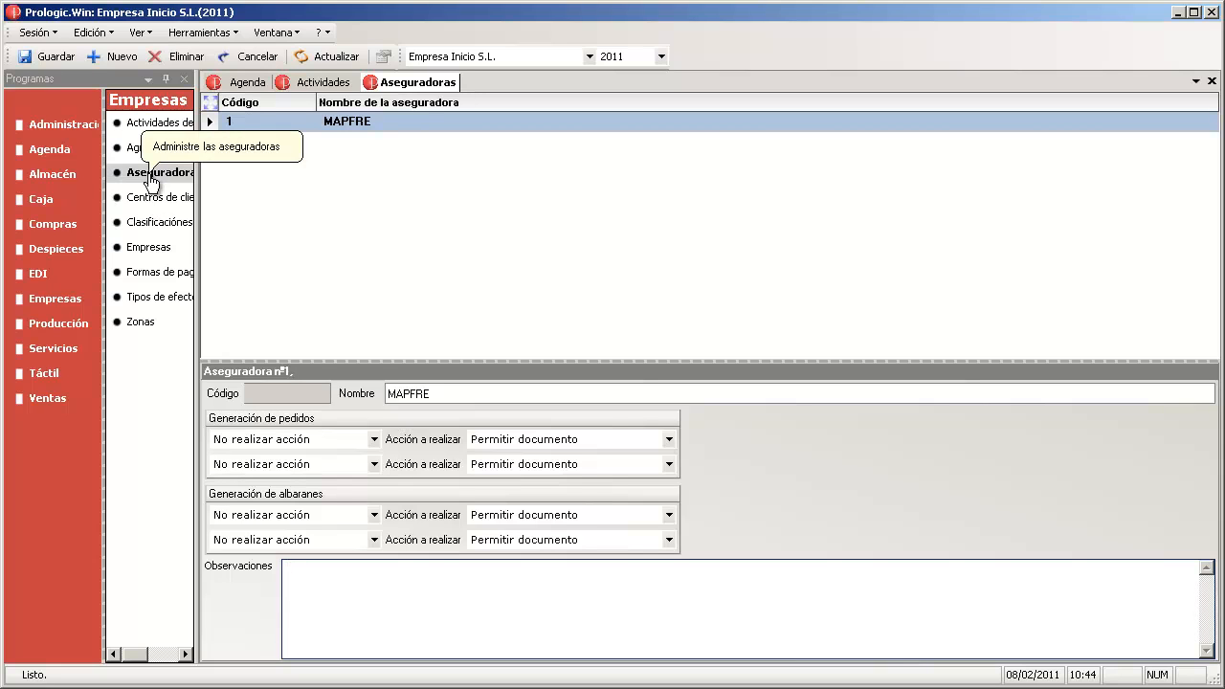
- Open Clasificaciones and create customer classification 1 BUENO
{"action": "left_click", "coordinate": [153, 223]}
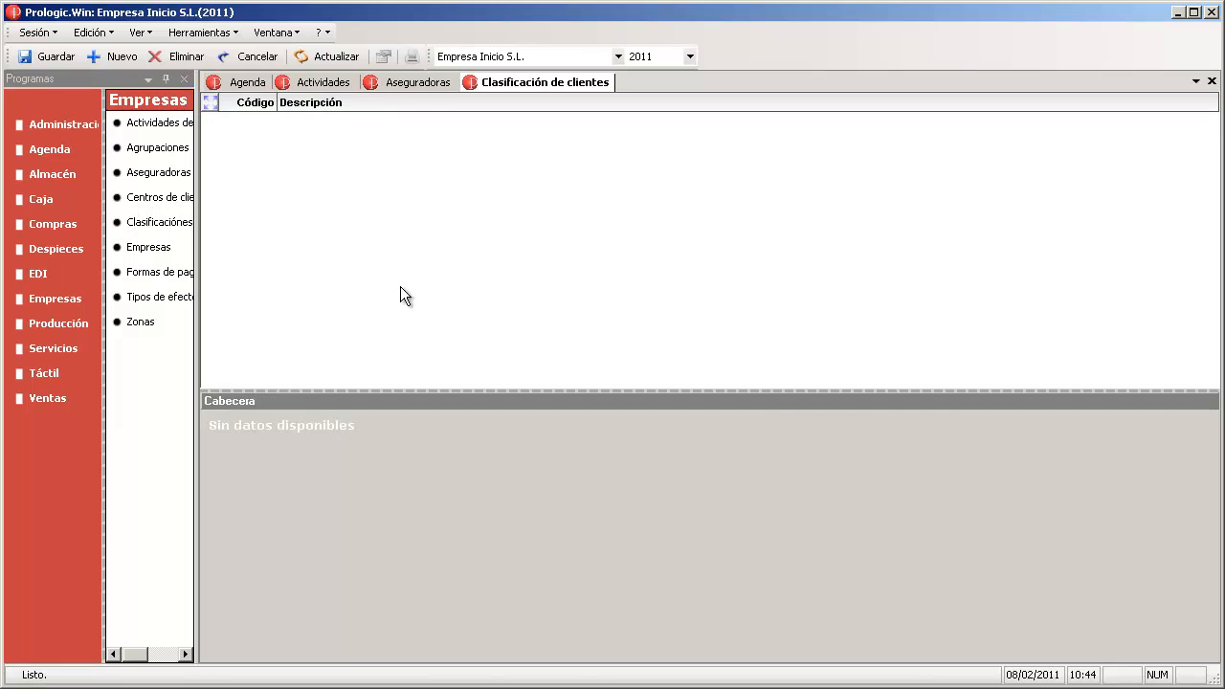
{"action": "left_click", "coordinate": [115, 56]}
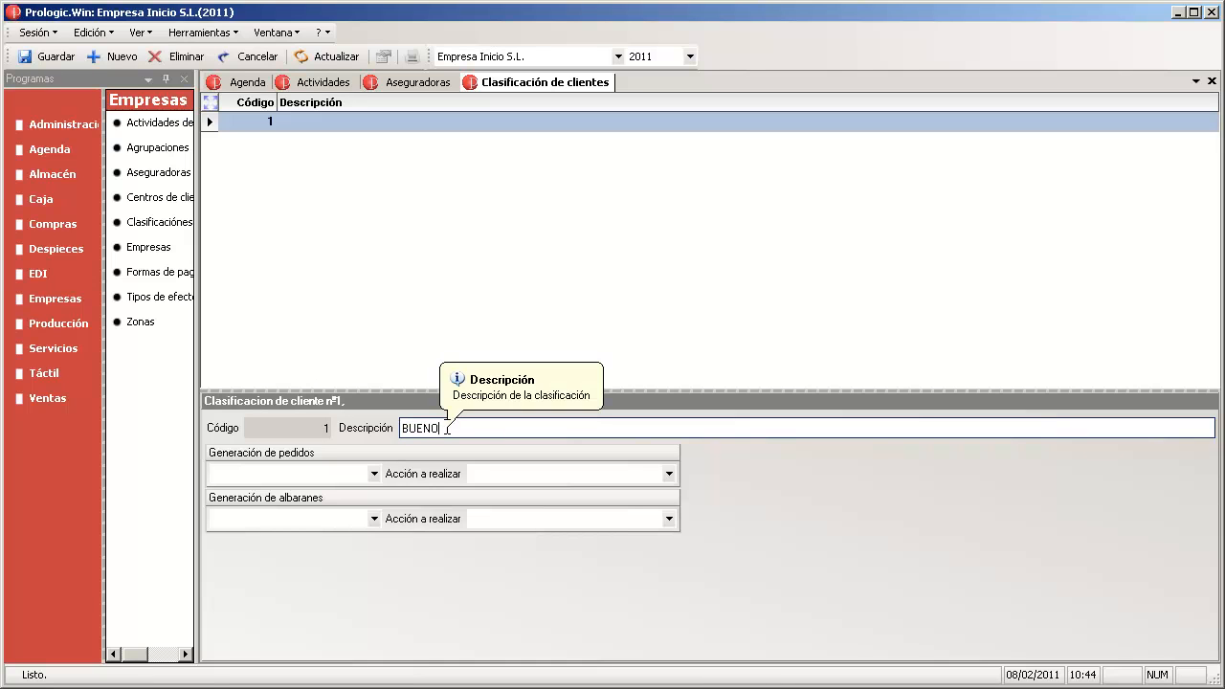
{"action": "key", "text": "Tab"}
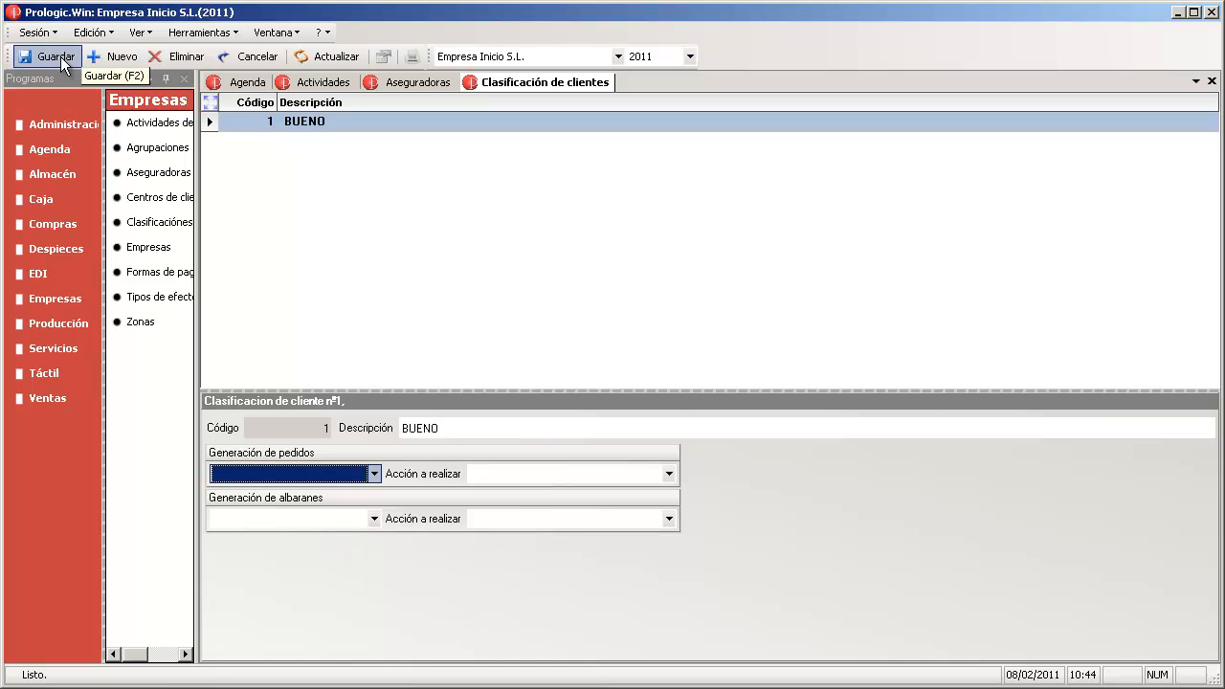
- Add classification 2 NORMAL, correcting the NORRMAL typo, and save
{"action": "left_click", "coordinate": [114, 57]}
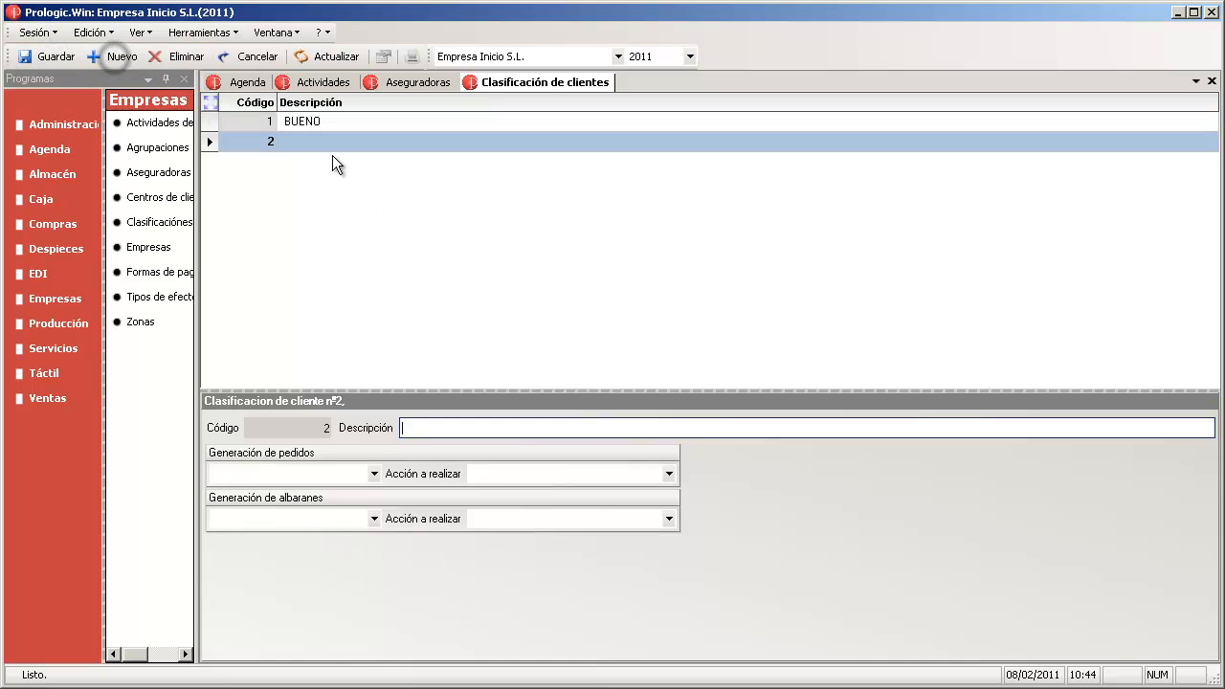
{"action": "left_click", "coordinate": [452, 428]}
{"action": "type", "text": "NORRMAL"}
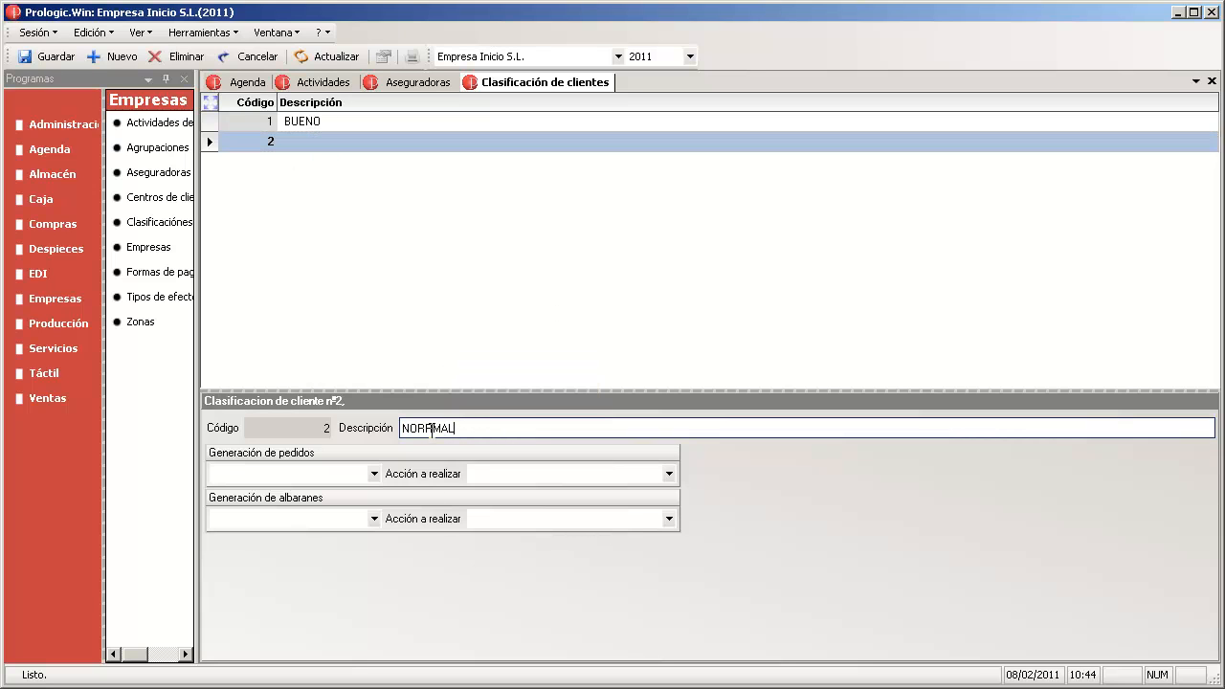
{"action": "left_click", "coordinate": [431, 428]}
{"action": "key", "text": "BackSpace"}
{"action": "left_click", "coordinate": [48, 60]}
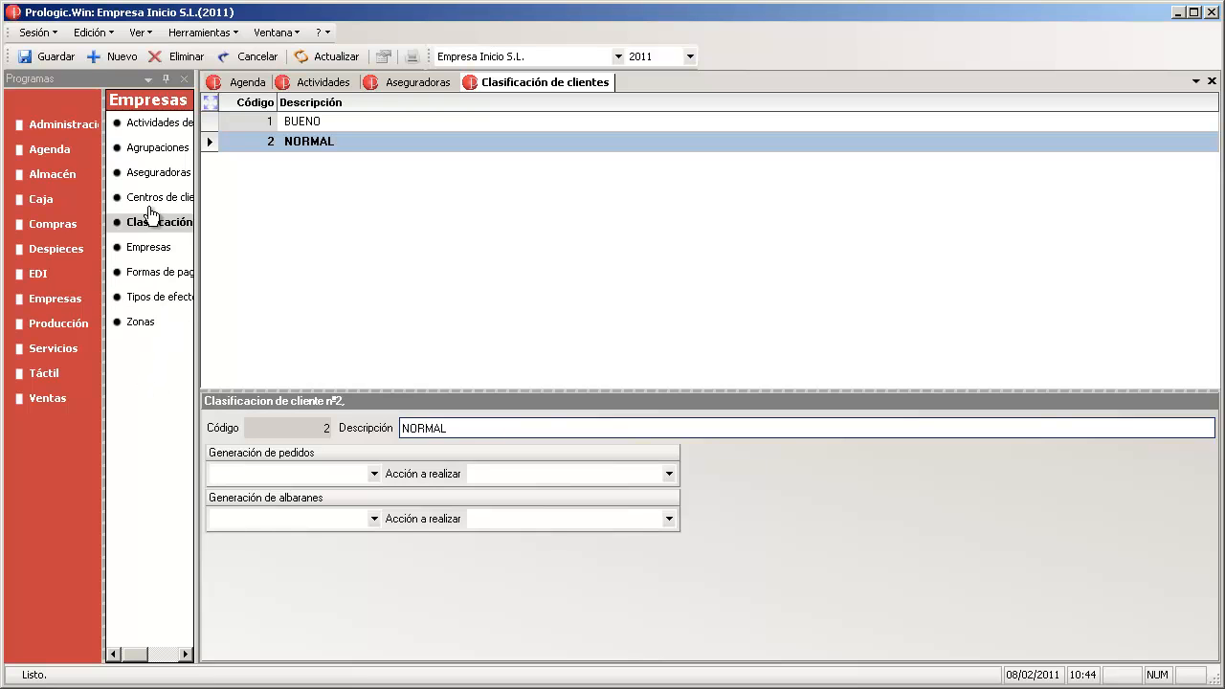
- Create a new payment method 'Recibo 30 días' with effect type Recibo
{"action": "left_click", "coordinate": [149, 273]}
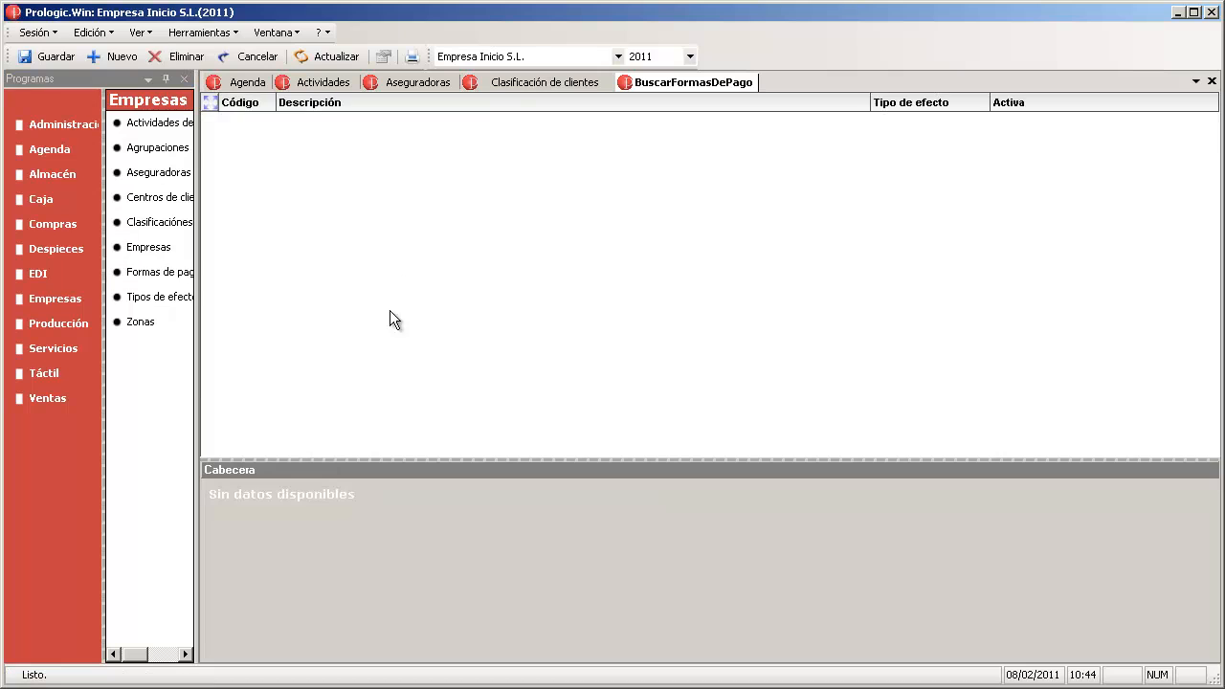
{"action": "left_click", "coordinate": [105, 57]}
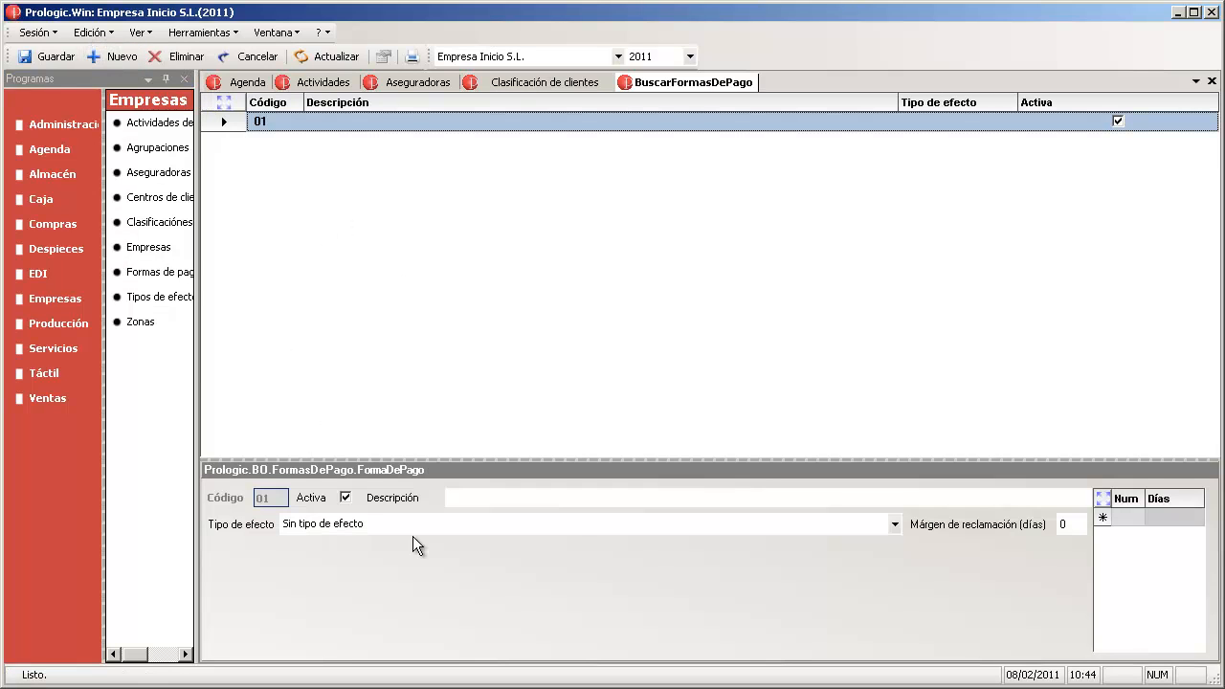
{"action": "left_click", "coordinate": [453, 498]}
{"action": "type", "text": "Re"}
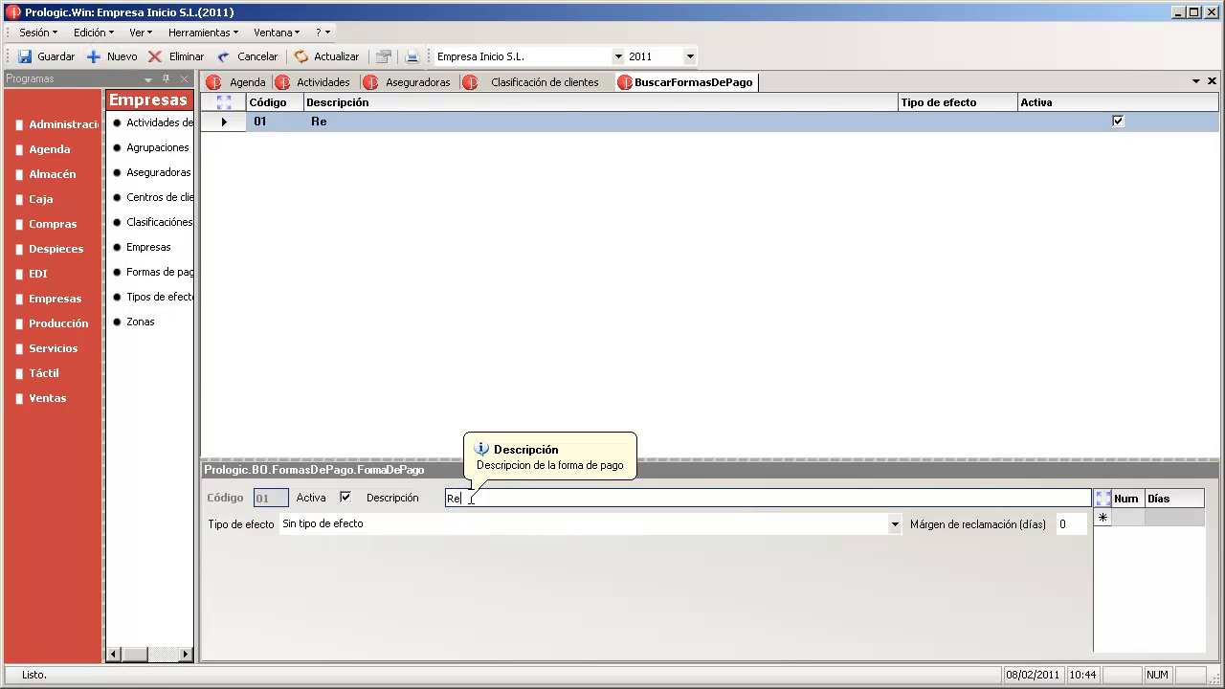
{"action": "type", "text": "cibo 30 días"}
{"action": "left_click", "coordinate": [430, 525]}
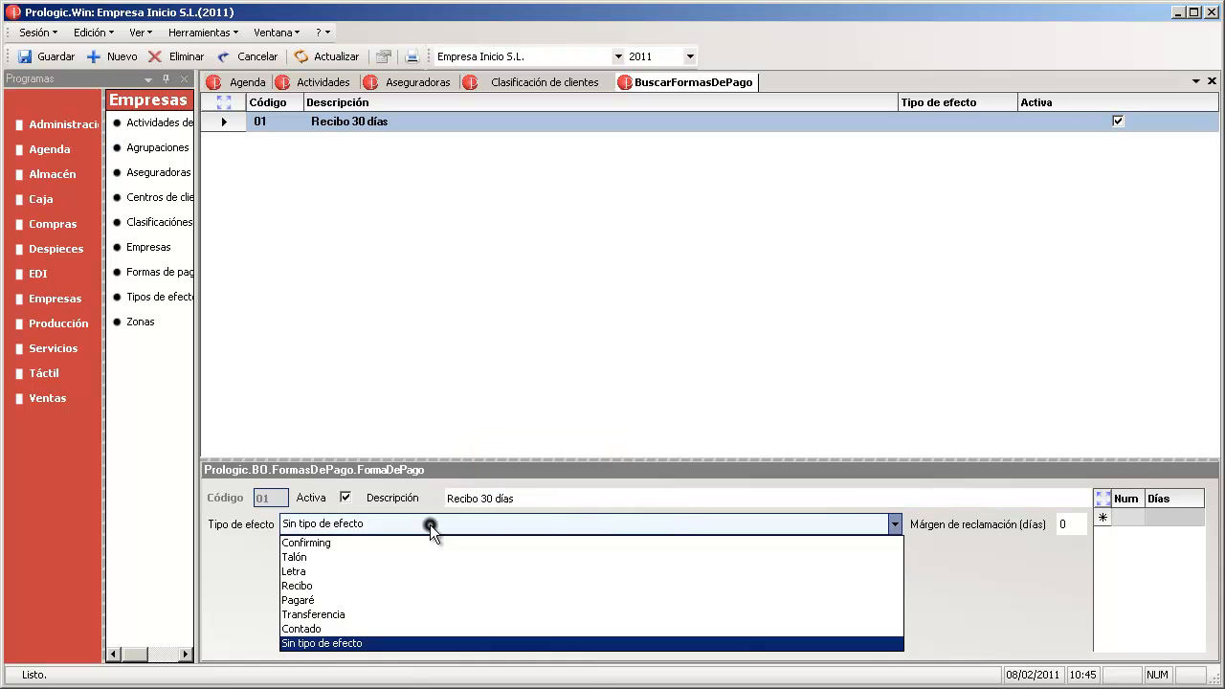
{"action": "left_click", "coordinate": [421, 584]}
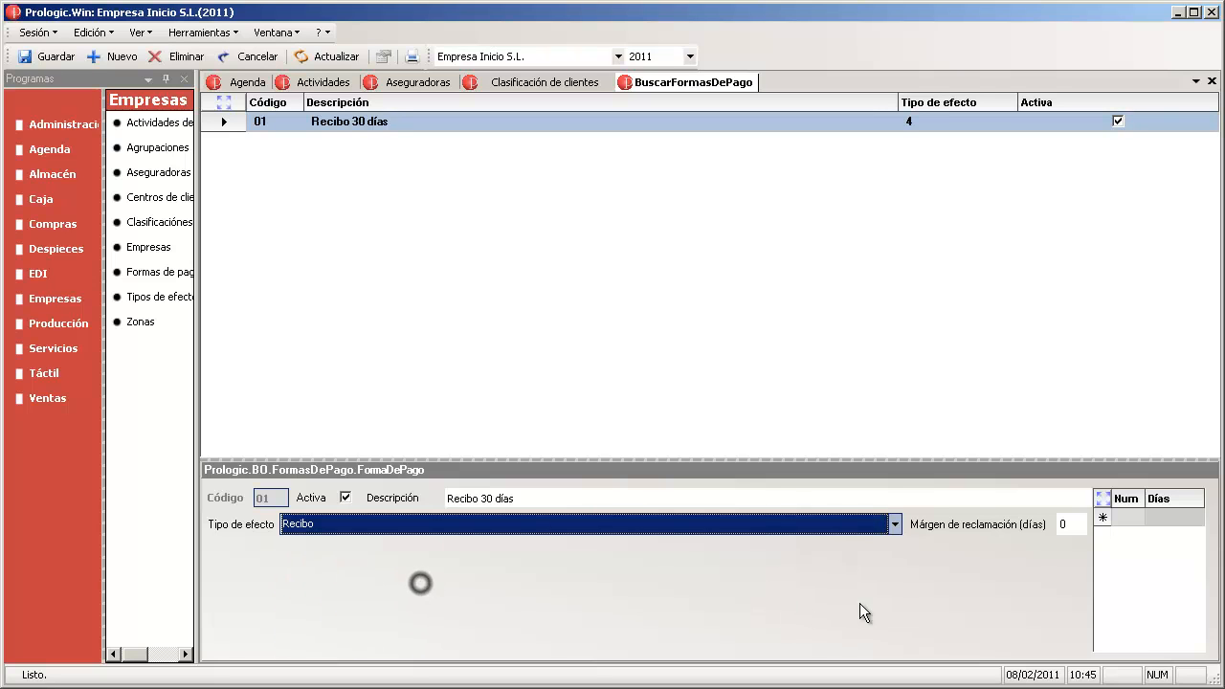
- Add due date 01 at 30 days, save, and confirm Recibo stays the effect type
{"action": "left_click", "coordinate": [1131, 517]}
{"action": "left_click", "coordinate": [1183, 518]}
{"action": "type", "text": "30"}
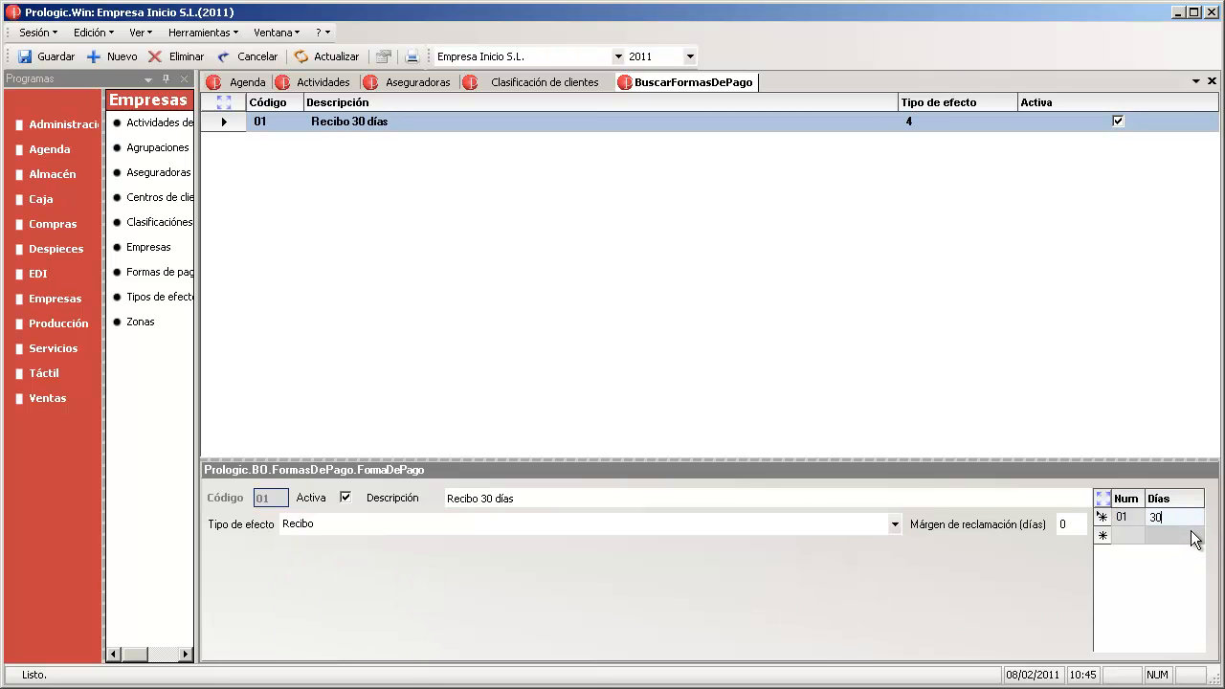
{"action": "left_click", "coordinate": [1122, 517]}
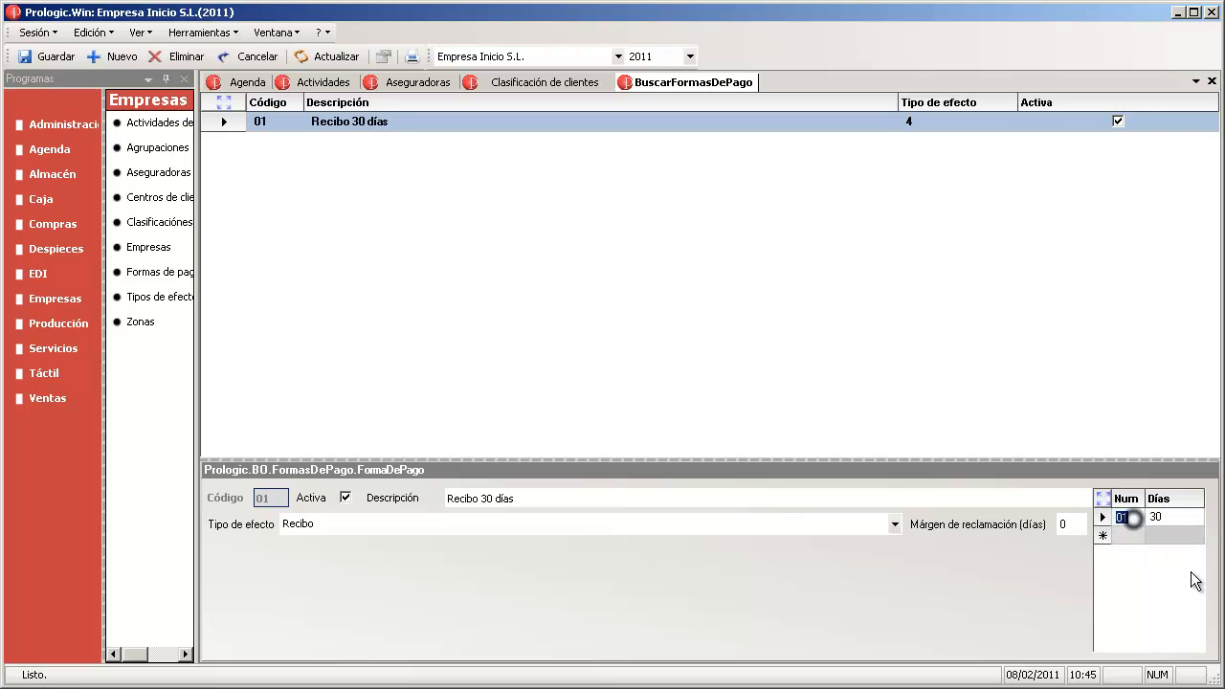
{"action": "left_click", "coordinate": [48, 57]}
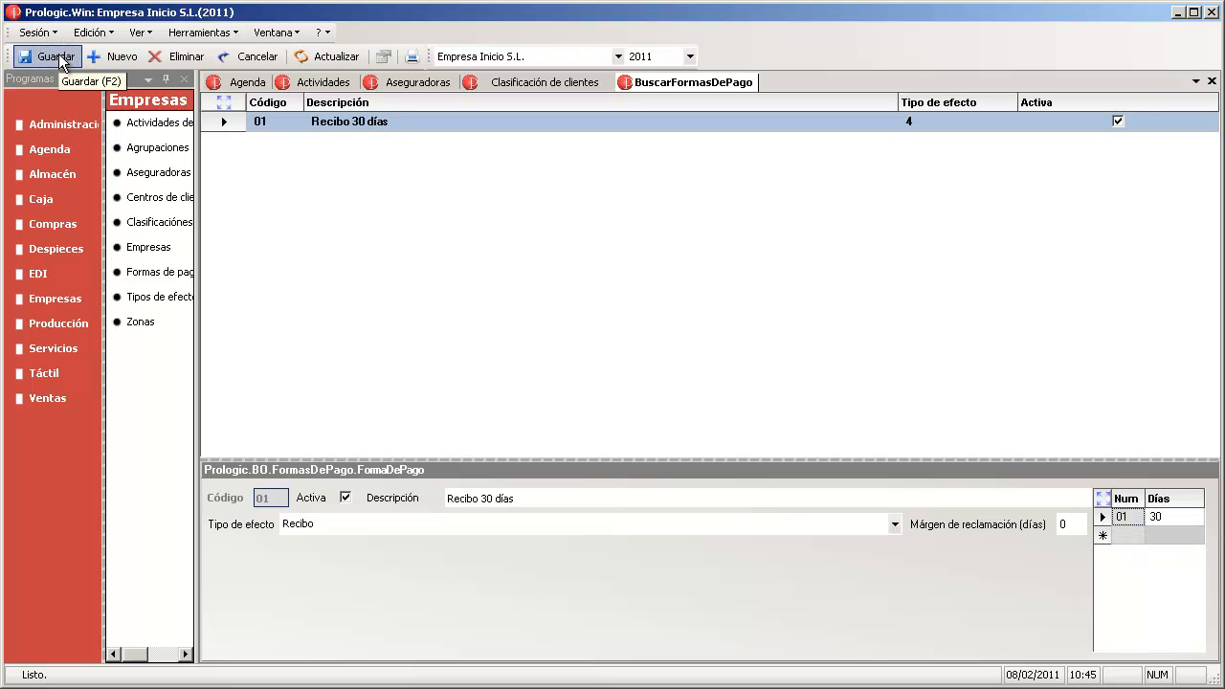
{"action": "left_click", "coordinate": [406, 524]}
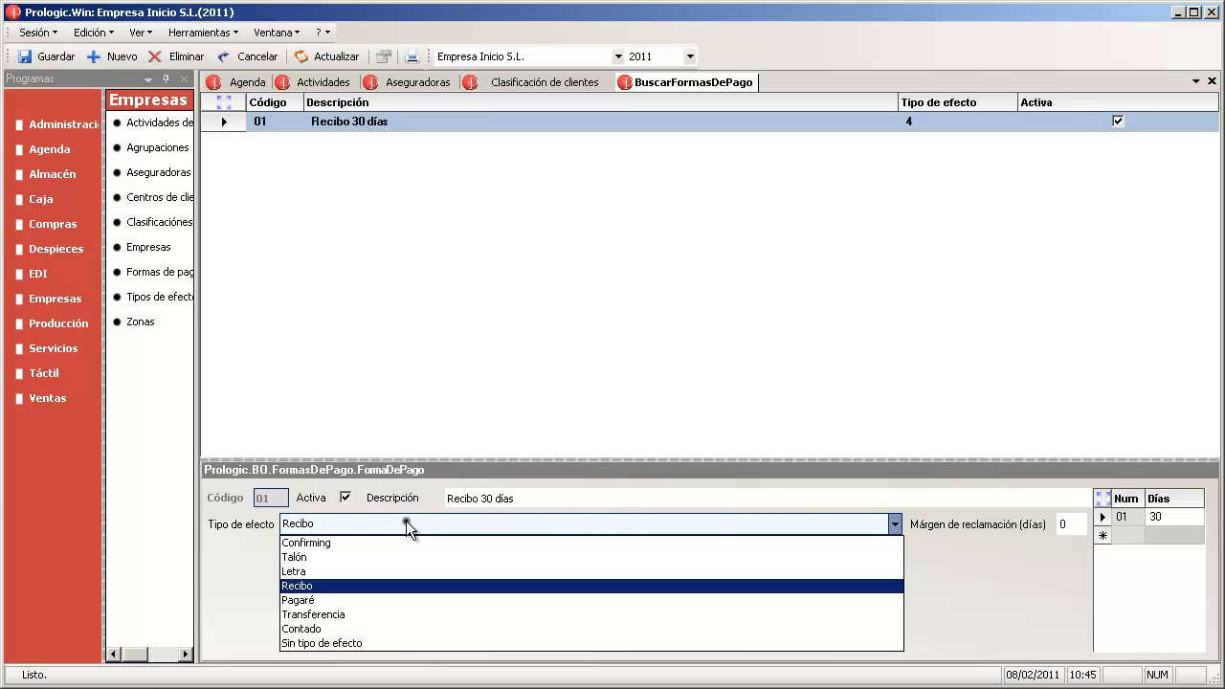
{"action": "left_click", "coordinate": [406, 523]}
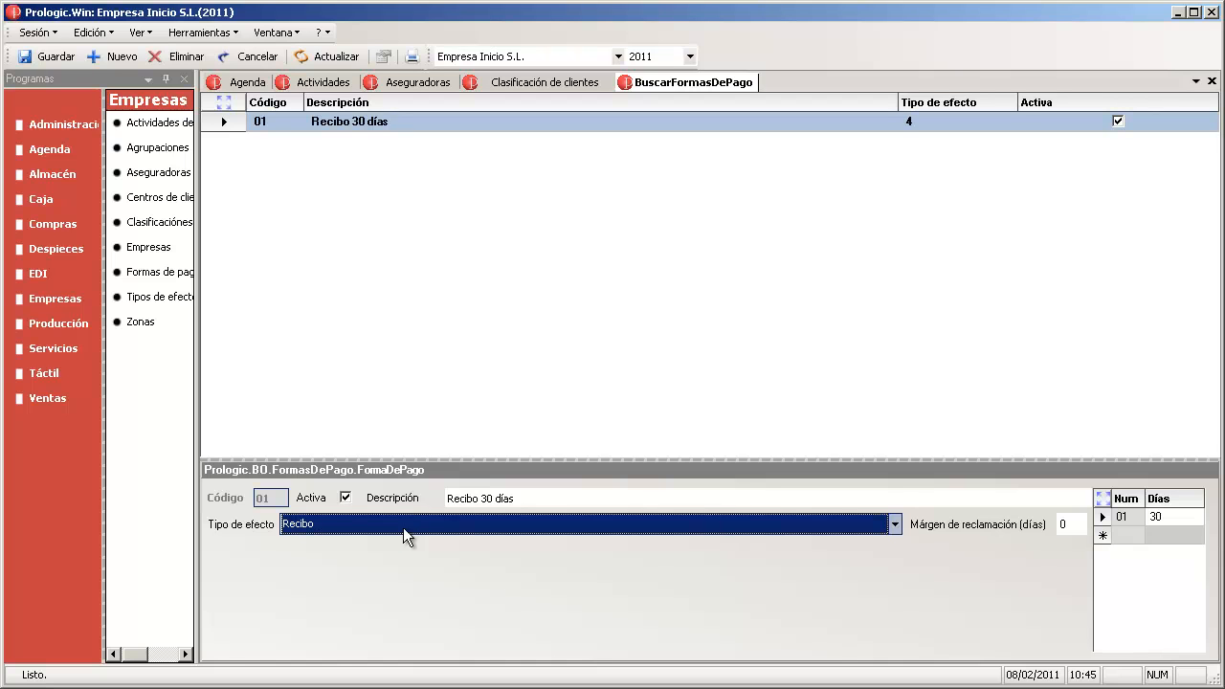
- Review the seven effect types, then open the empty Zonas geográficas table
{"action": "left_click", "coordinate": [156, 296]}
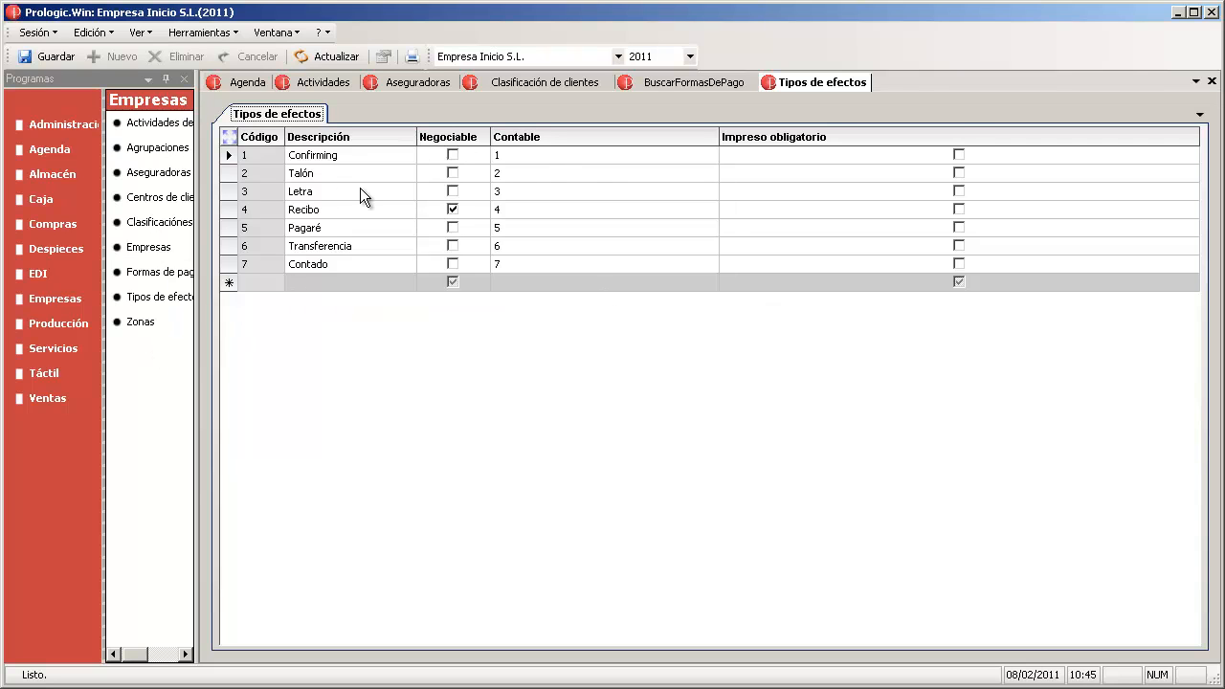
{"action": "left_click", "coordinate": [133, 324]}
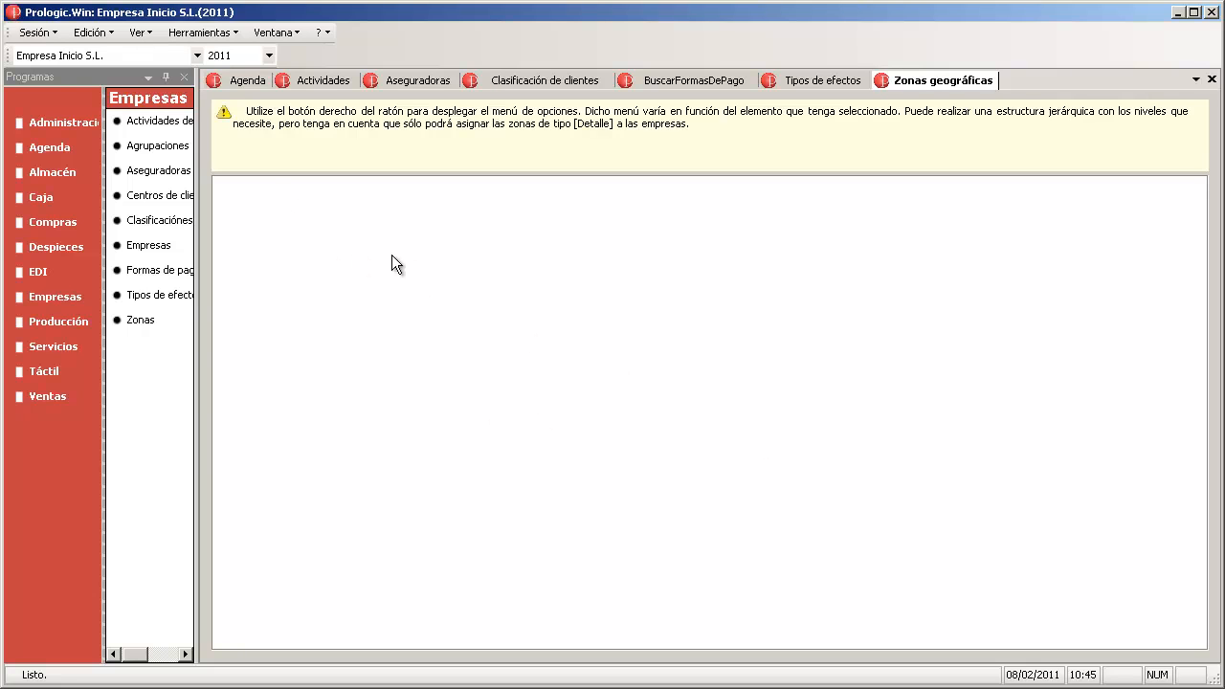
- Create the top-level geographic zone NORTE
{"action": "right_click", "coordinate": [308, 232]}
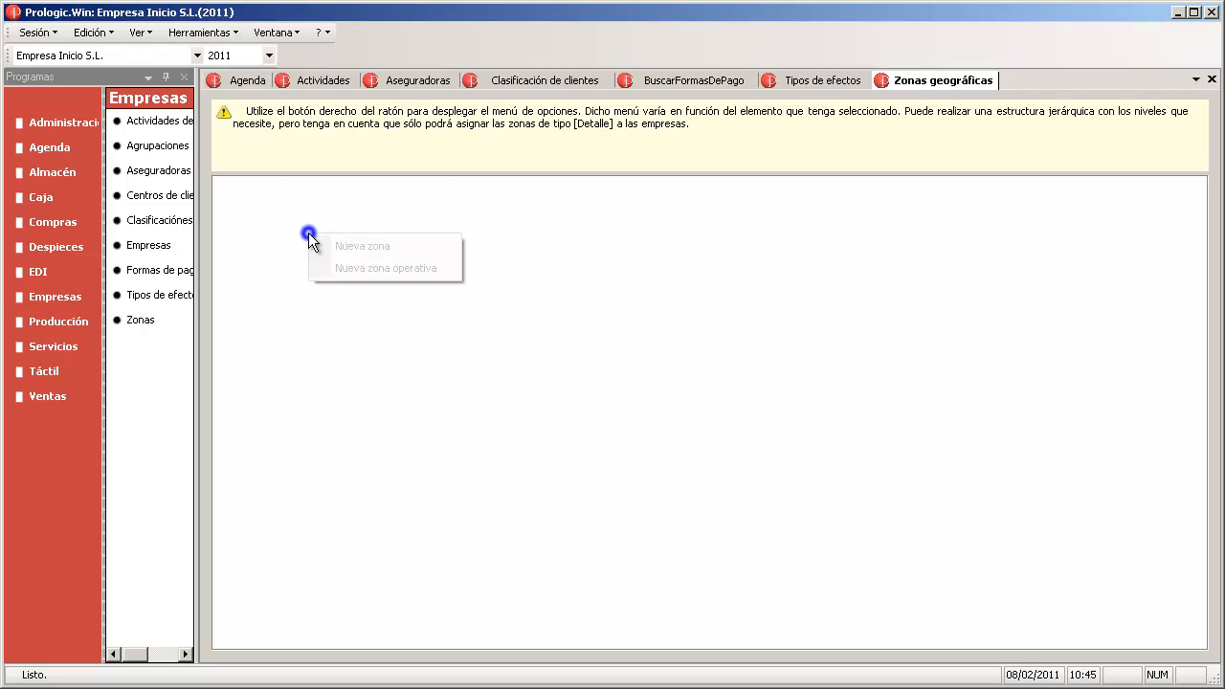
{"action": "left_click", "coordinate": [391, 247]}
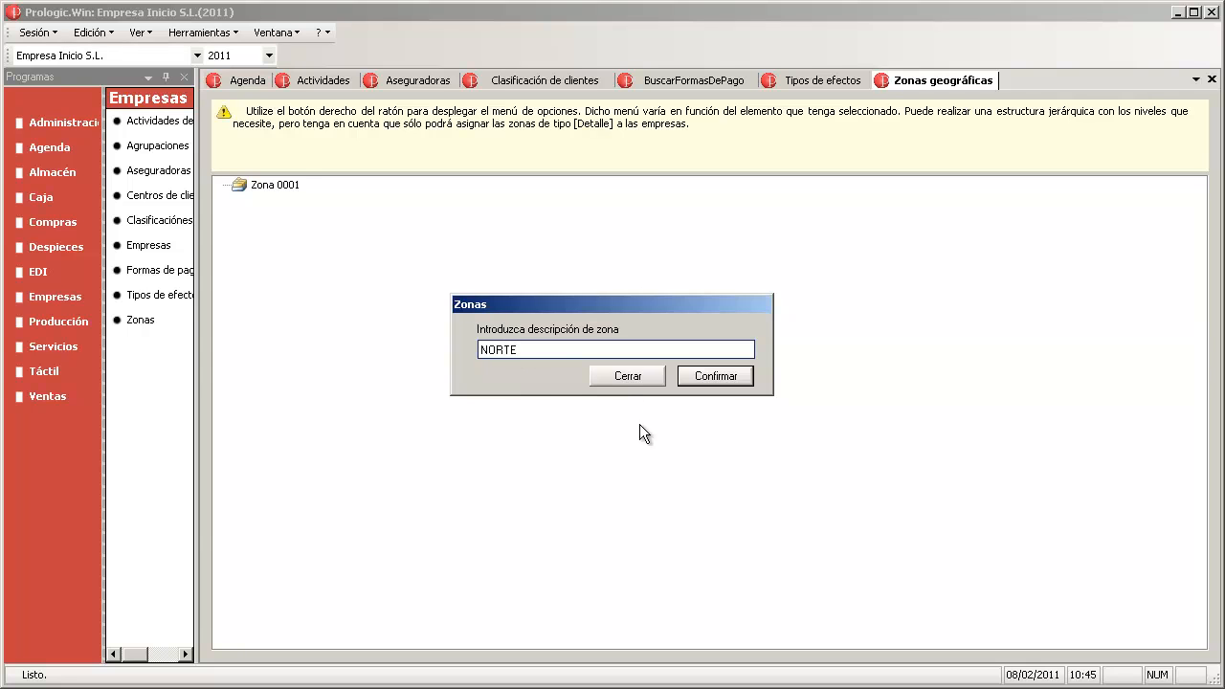
{"action": "left_click", "coordinate": [716, 376]}
- Add the operational subzone Cantabria y Asturias under NORTE
{"action": "right_click", "coordinate": [275, 188]}
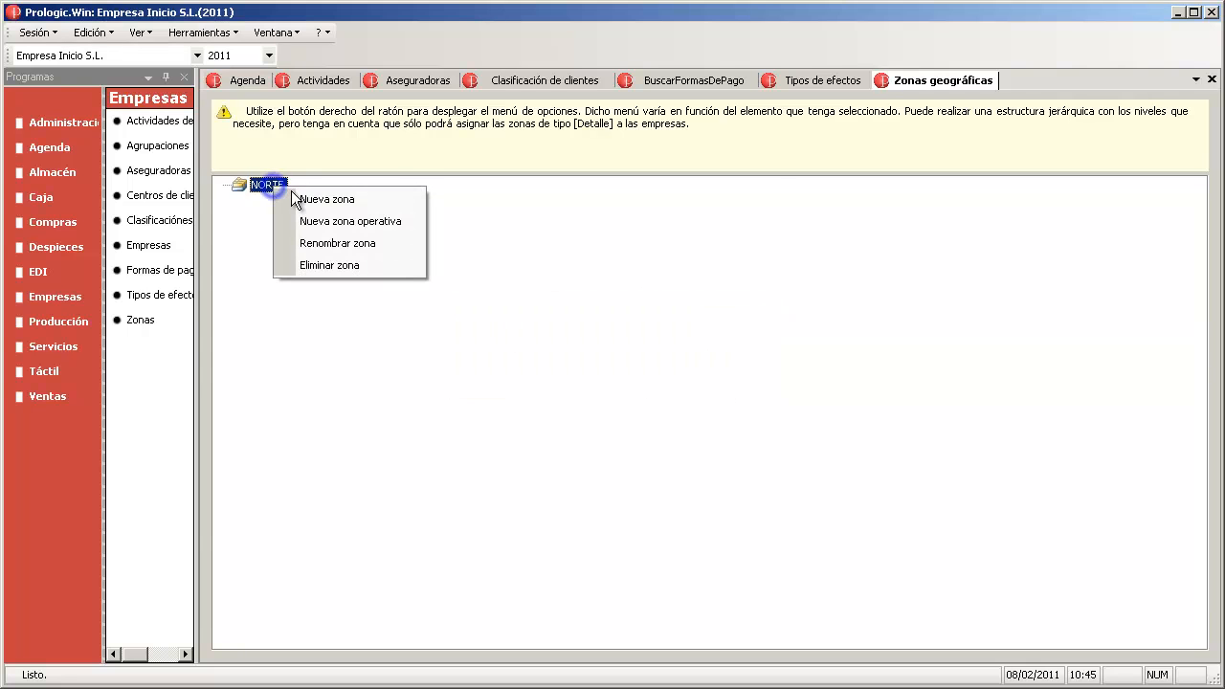
{"action": "left_click", "coordinate": [387, 223]}
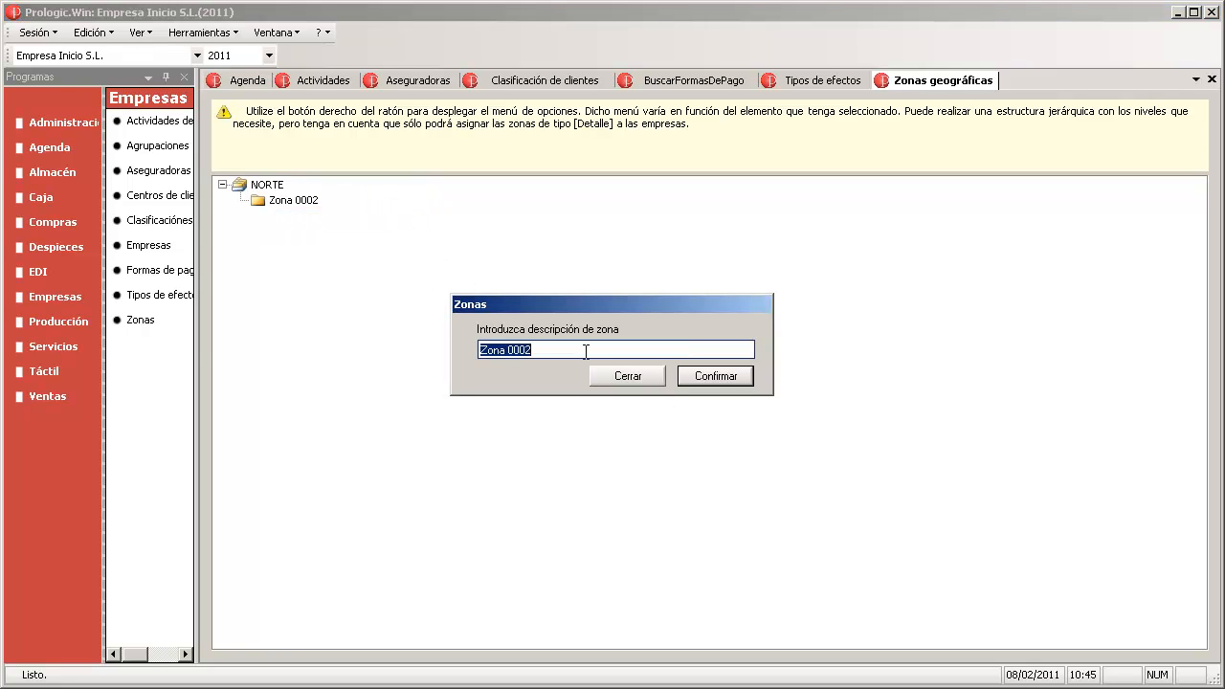
{"action": "type", "text": "Cantabria y Asturias"}
{"action": "left_click", "coordinate": [706, 375]}
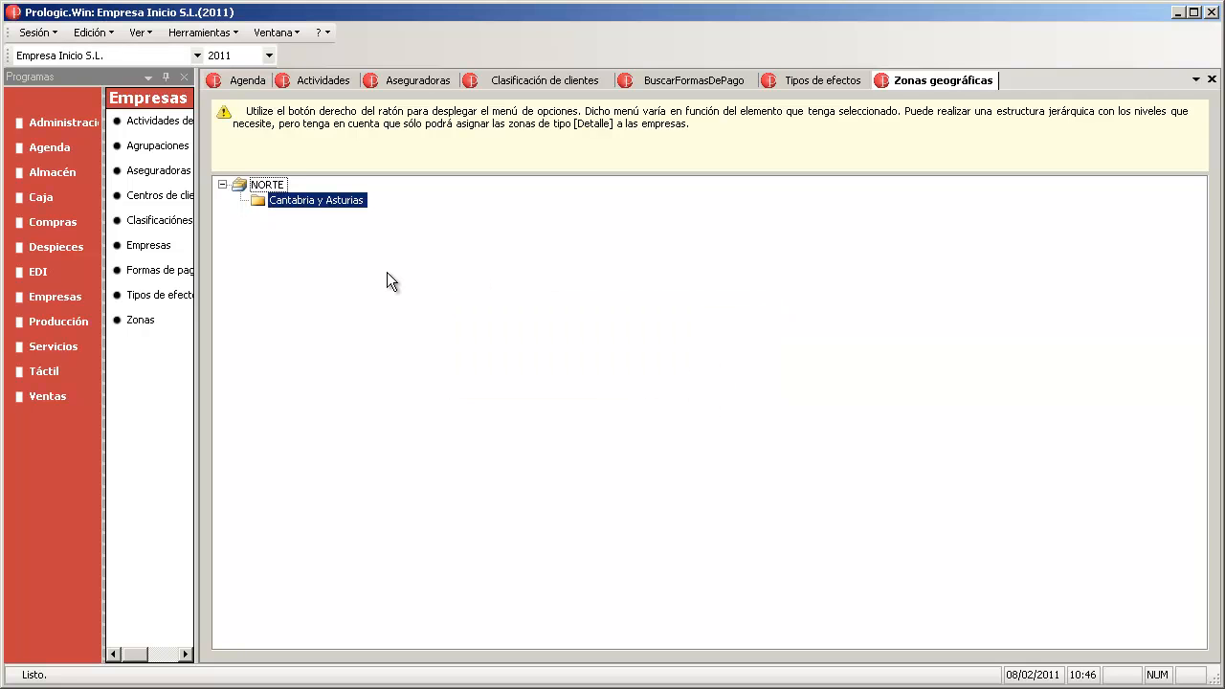
- Add the operational subzone La Rioja under NORTE
{"action": "left_click", "coordinate": [266, 186]}
{"action": "right_click", "coordinate": [265, 187]}
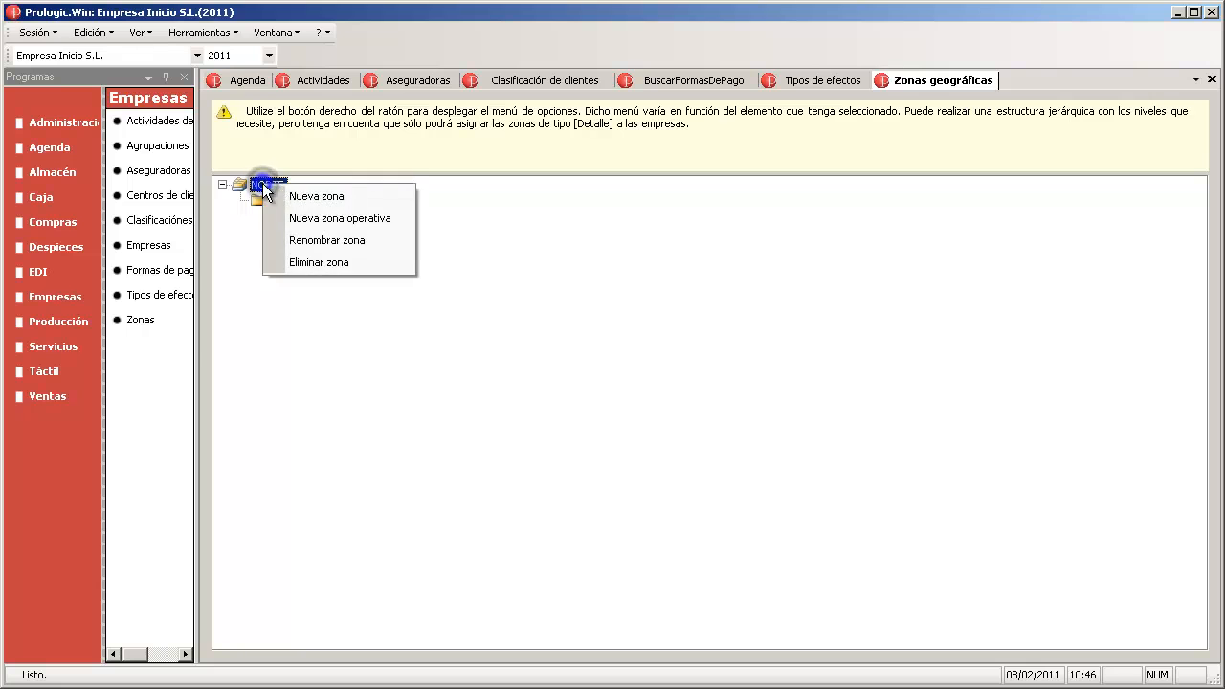
{"action": "left_click", "coordinate": [299, 230]}
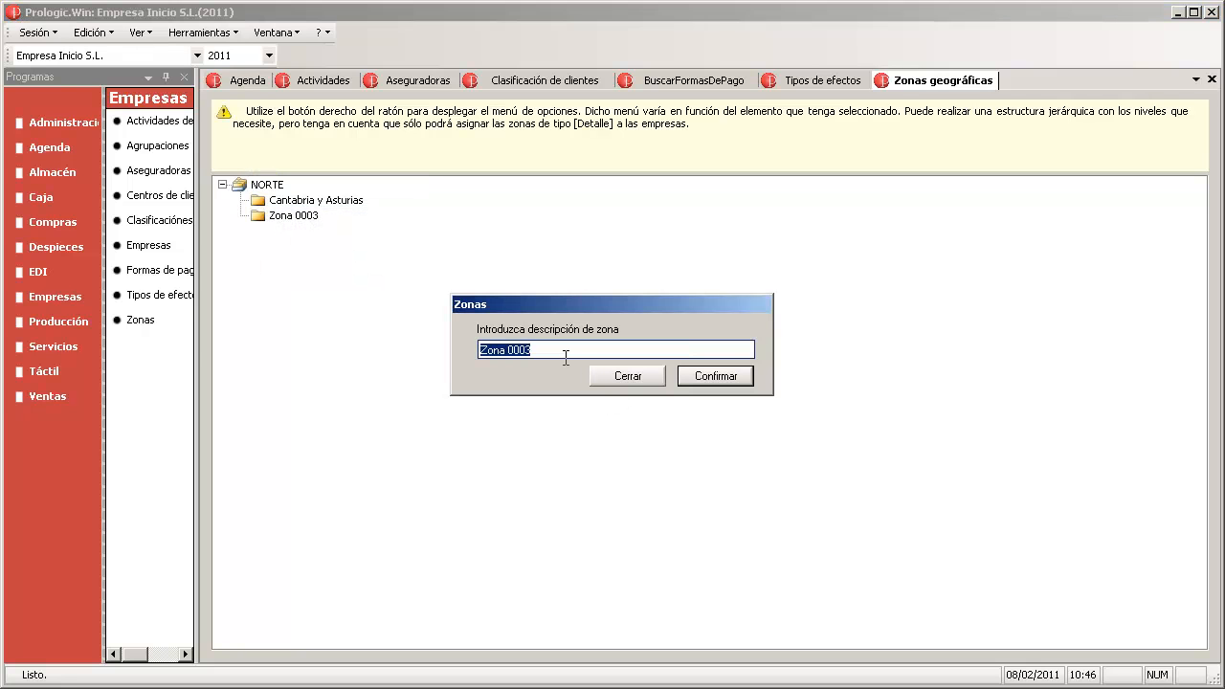
{"action": "type", "text": "La Rioja"}
{"action": "left_click", "coordinate": [718, 378]}
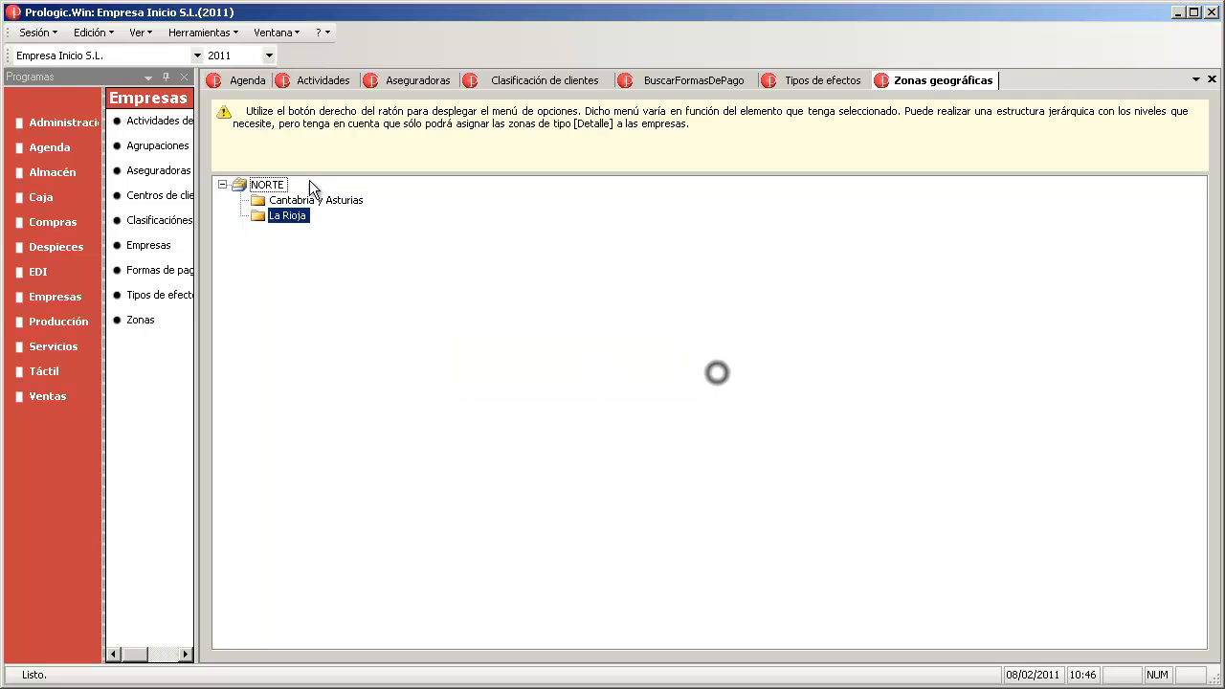
- Remove the unwanted Zona 0004 that was created by mistake
{"action": "right_click", "coordinate": [284, 190]}
{"action": "left_click", "coordinate": [361, 201]}
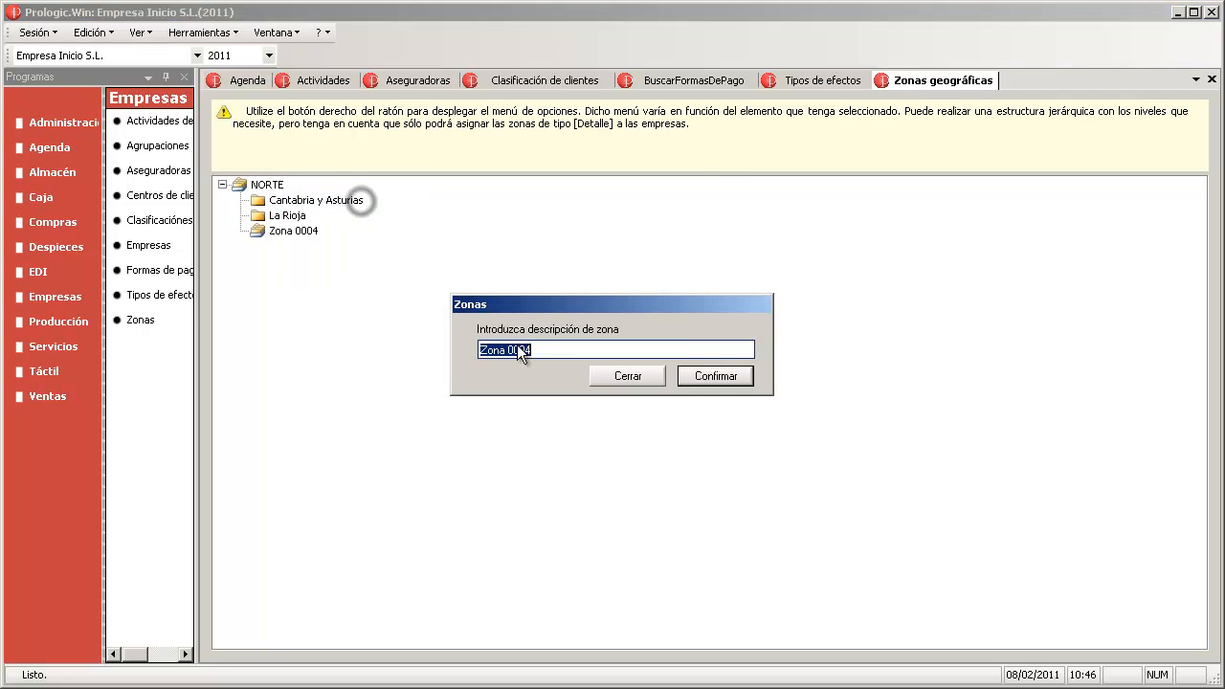
{"action": "left_click", "coordinate": [661, 380]}
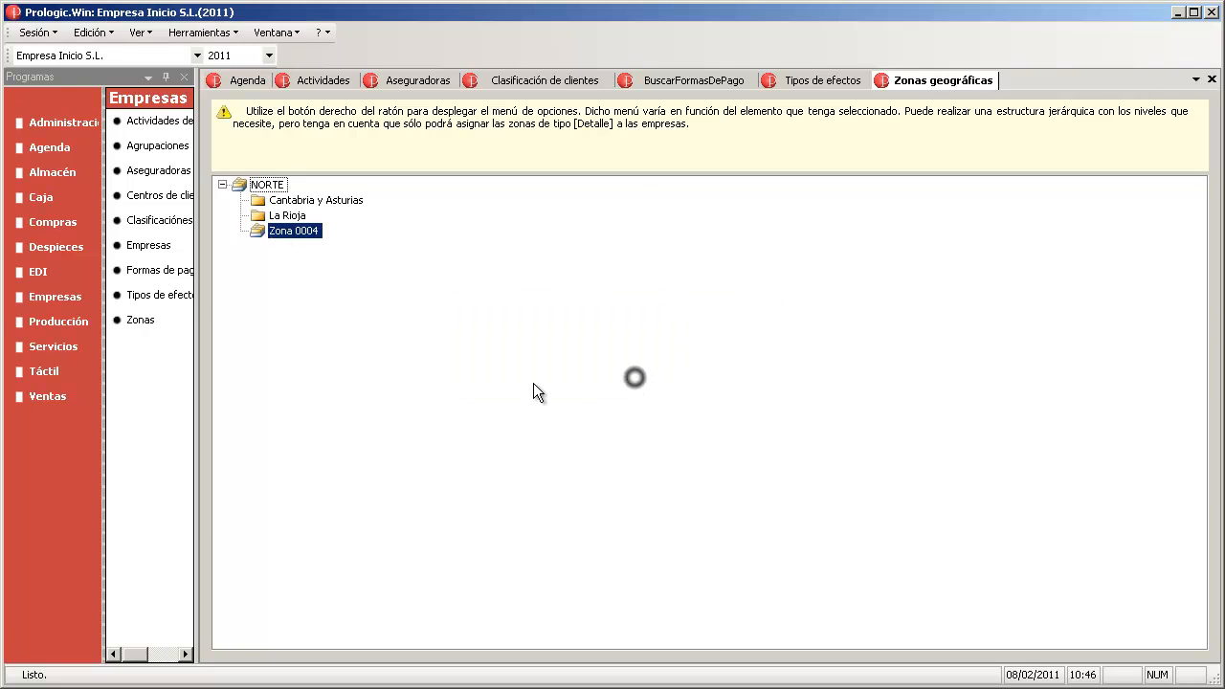
{"action": "right_click", "coordinate": [295, 237]}
{"action": "left_click", "coordinate": [351, 275]}
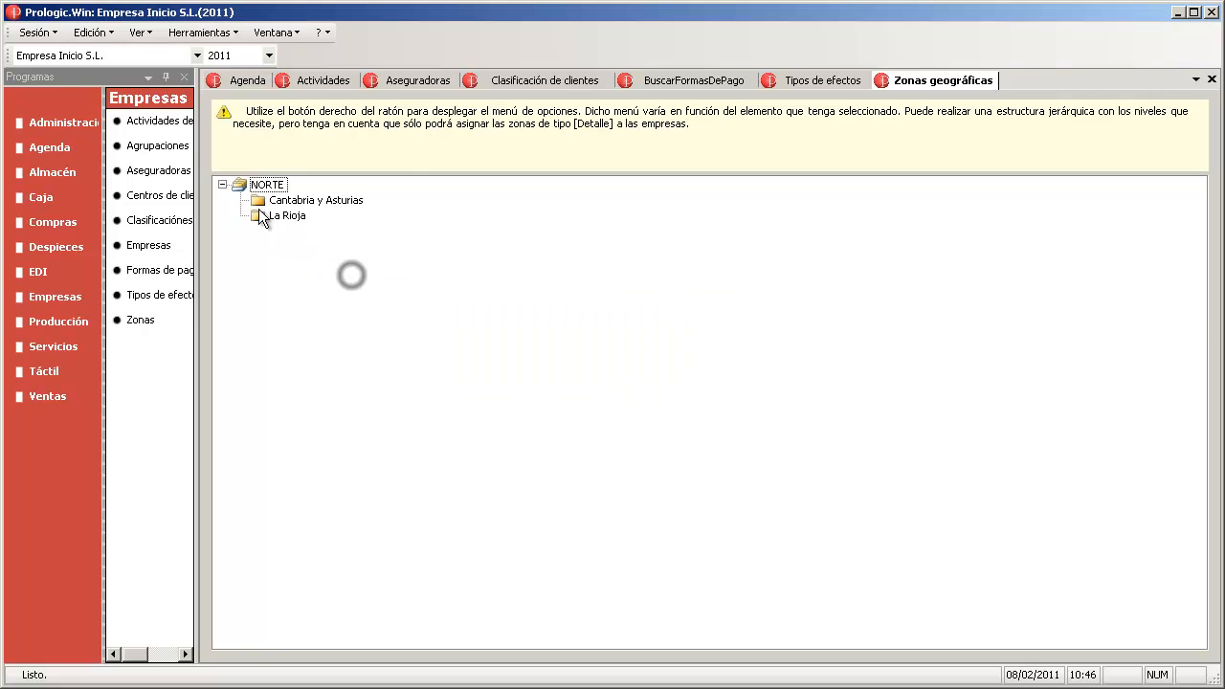
- Add the Pais Vasco zone under NORTE and bring up the Empresas list
{"action": "right_click", "coordinate": [261, 188]}
{"action": "left_click", "coordinate": [337, 221]}
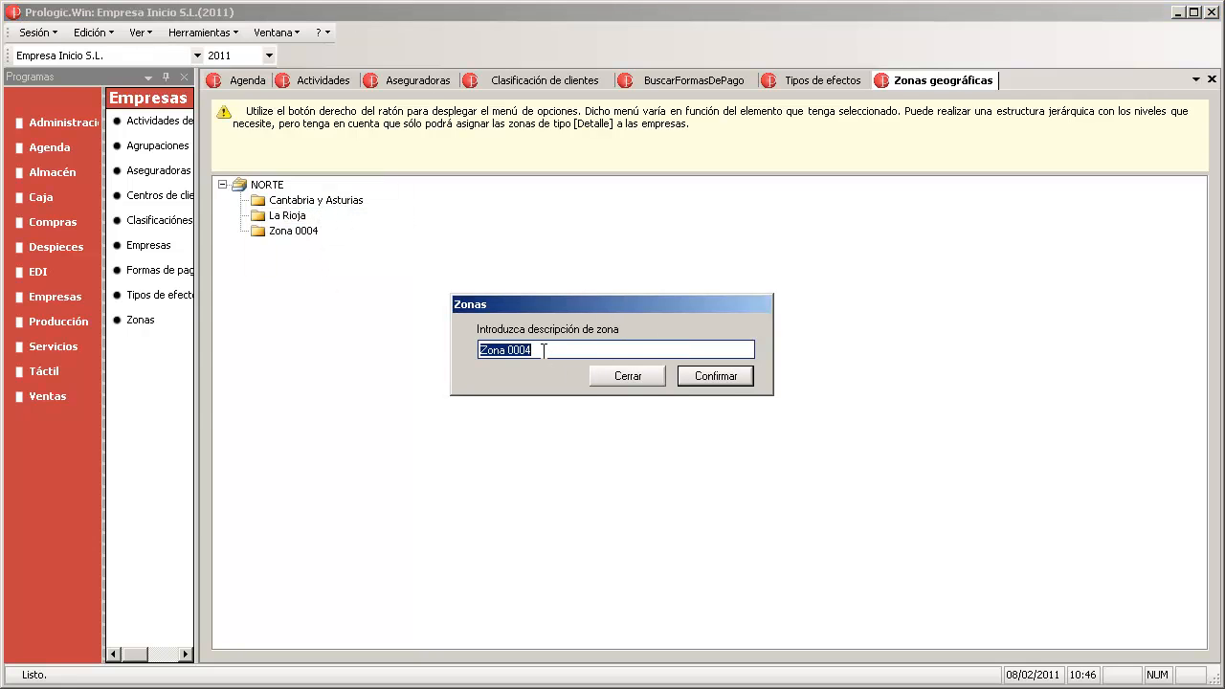
{"action": "type", "text": "Pais Vasco"}
{"action": "left_click", "coordinate": [729, 378]}
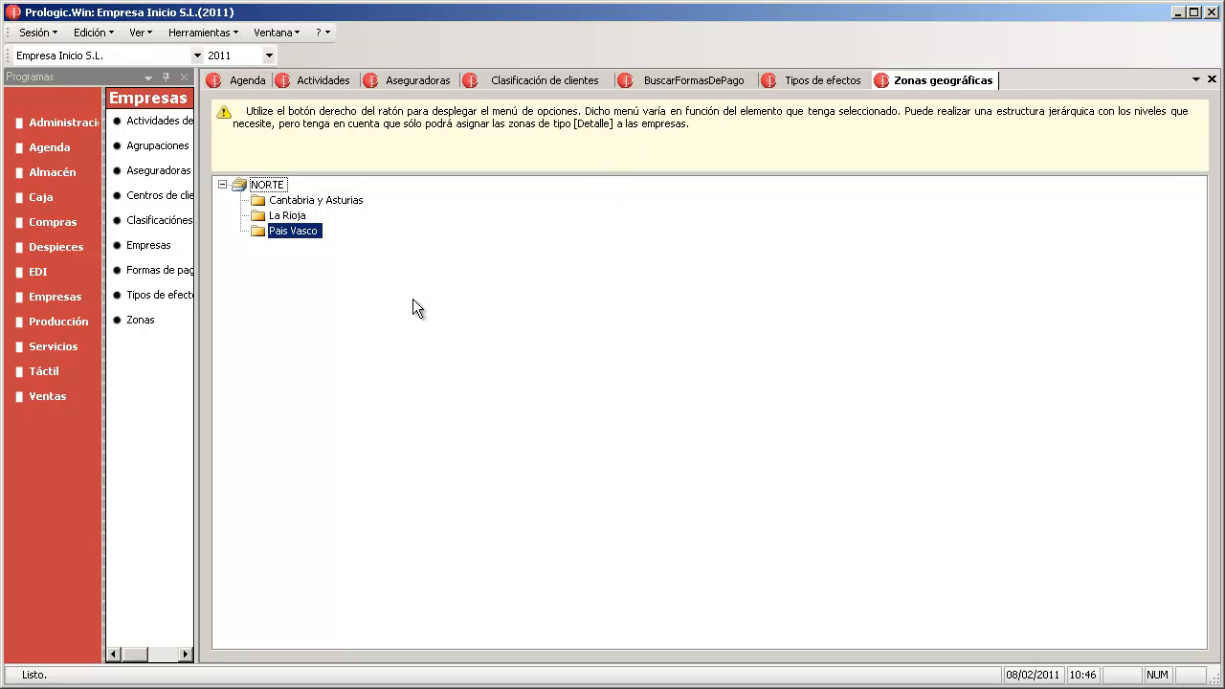
{"action": "left_click", "coordinate": [156, 246]}
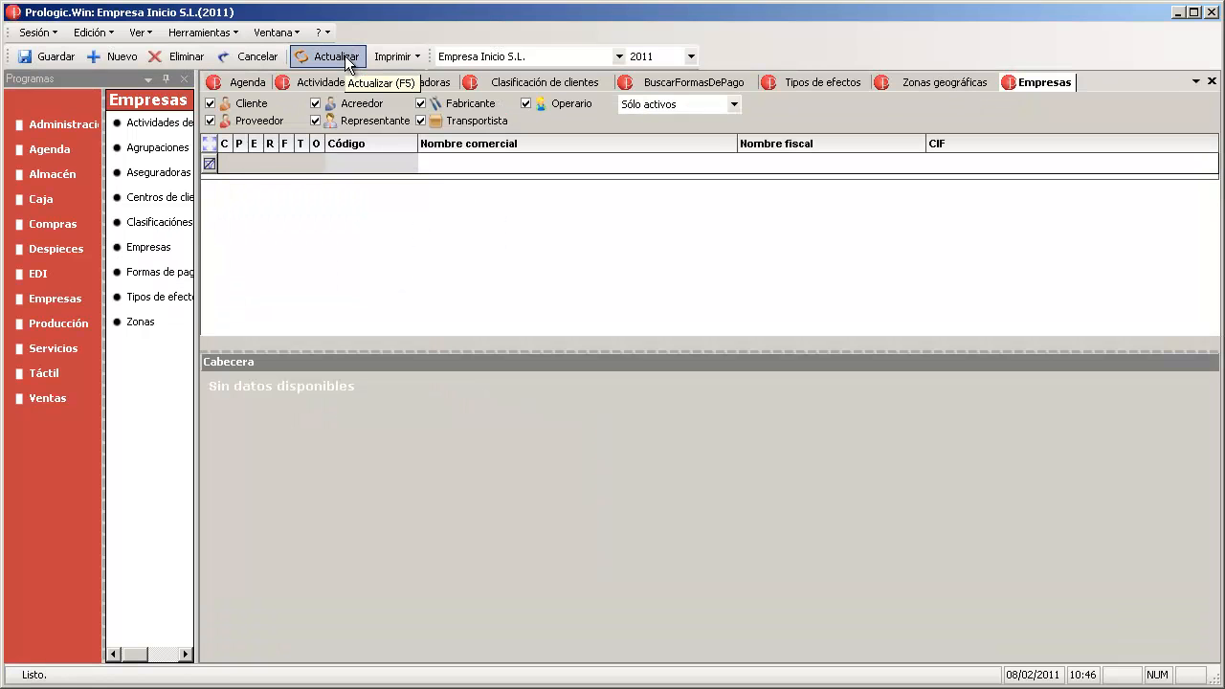
- Refresh the company list, open Empresa SA and choose Distribuidor as its main activity
{"action": "left_click", "coordinate": [347, 60]}
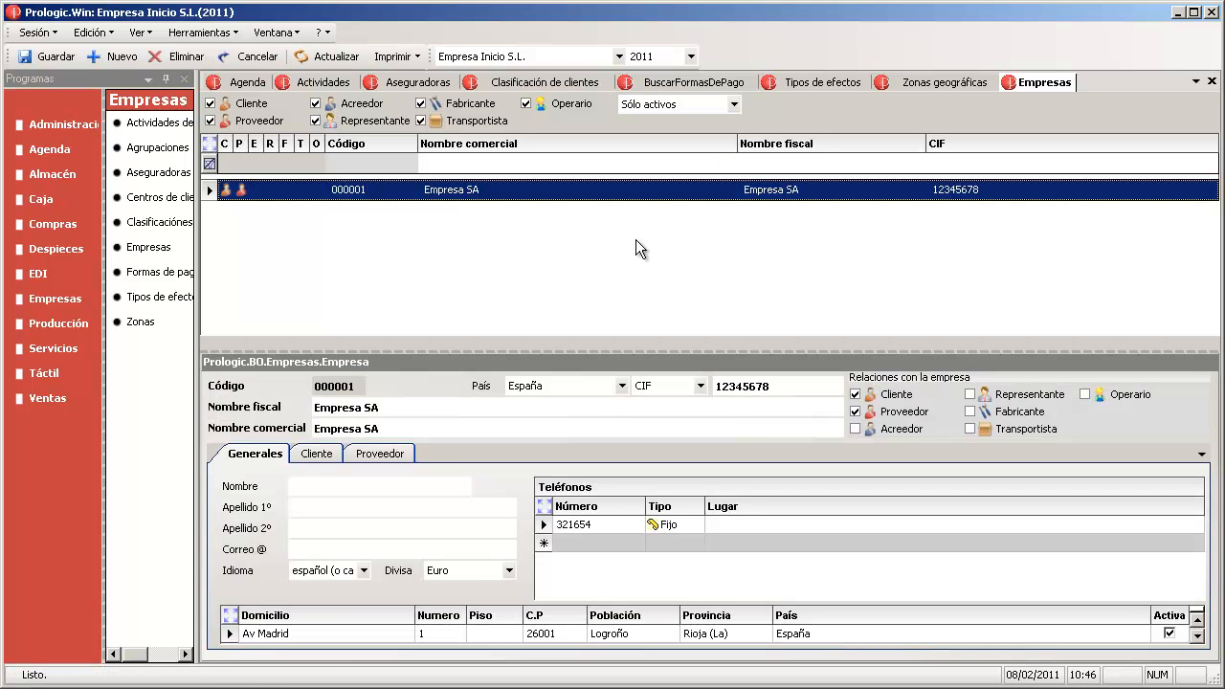
{"action": "double_click", "coordinate": [473, 190]}
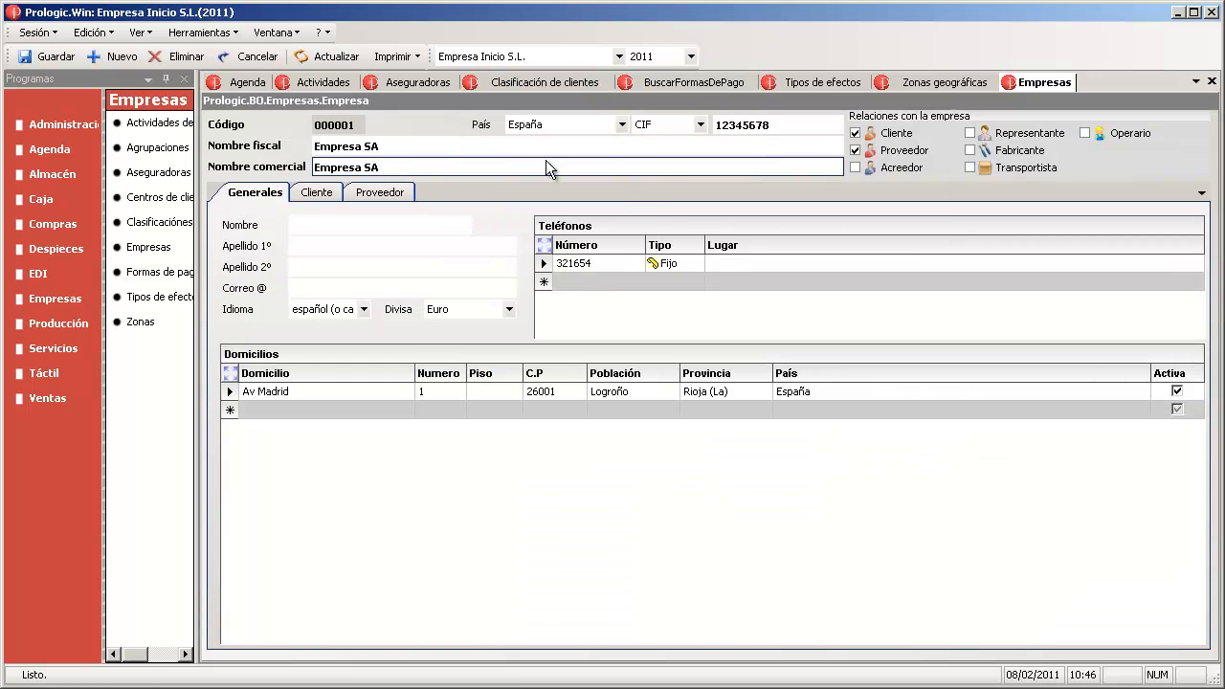
{"action": "left_click", "coordinate": [315, 192]}
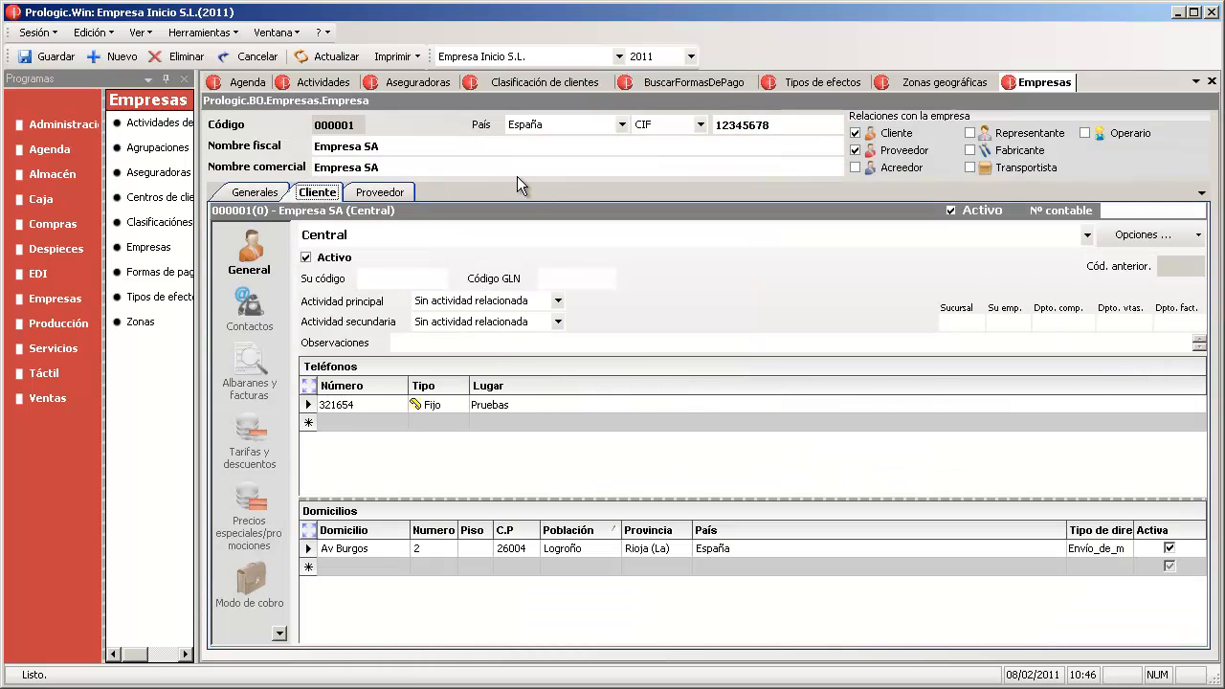
{"action": "left_click", "coordinate": [538, 302]}
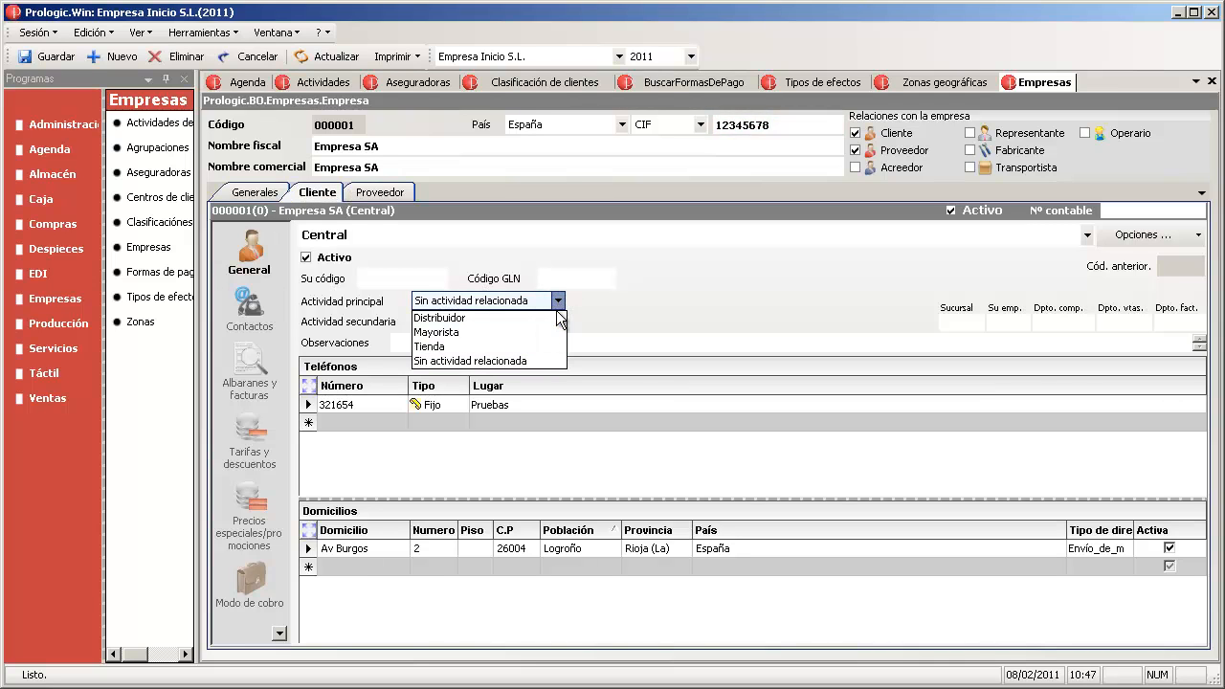
{"action": "left_click", "coordinate": [553, 317]}
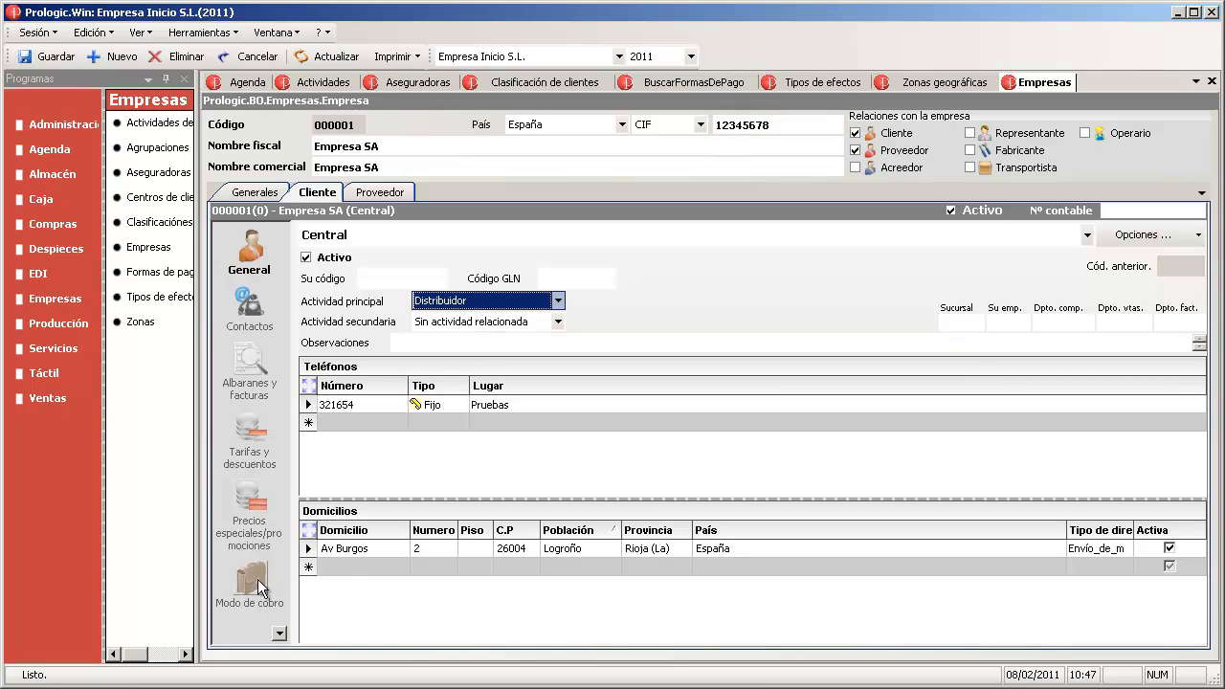
{"action": "left_click", "coordinate": [279, 633]}
- Add the payment method 01 Recibo 30 días to Empresa SA's Formas de pago
{"action": "left_click", "coordinate": [257, 467]}
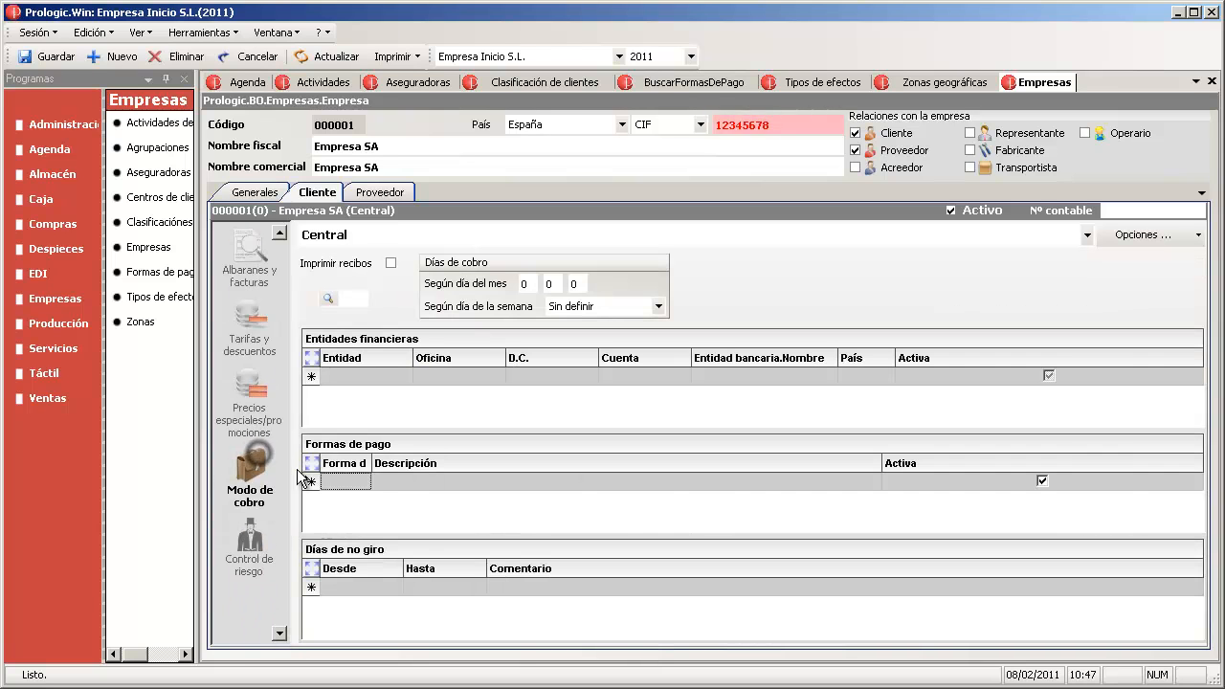
{"action": "left_click", "coordinate": [342, 482]}
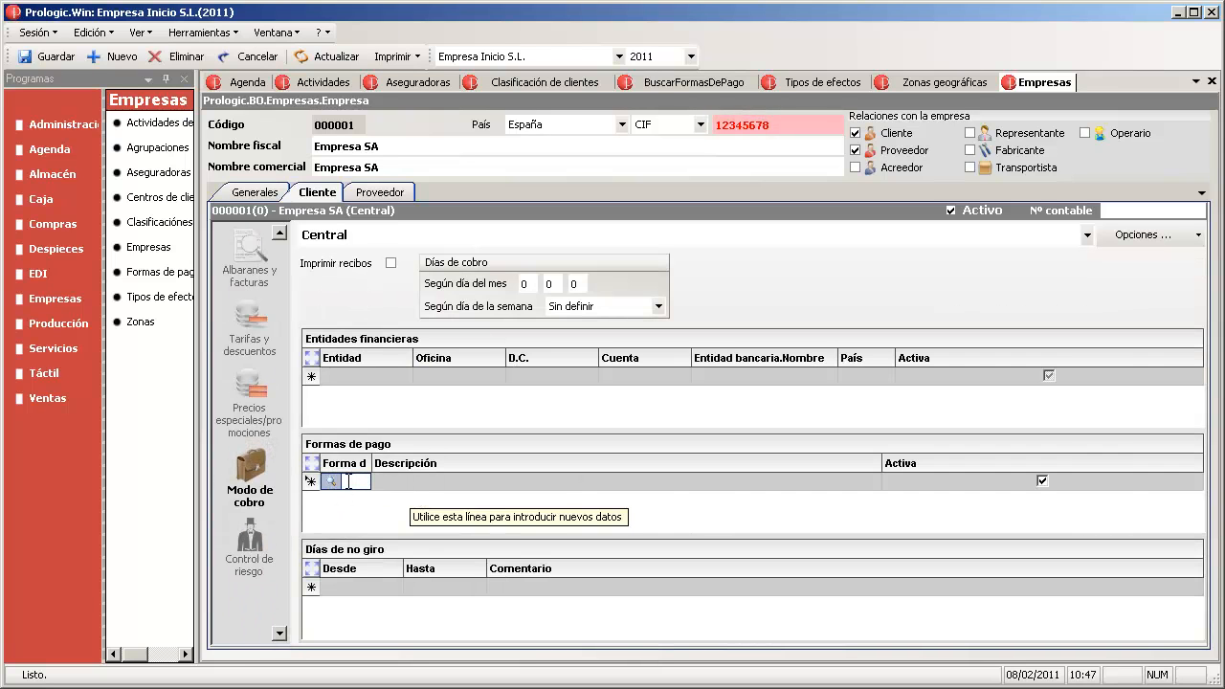
{"action": "left_click_drag", "start_coordinate": [371, 463], "coordinate": [445, 470]}
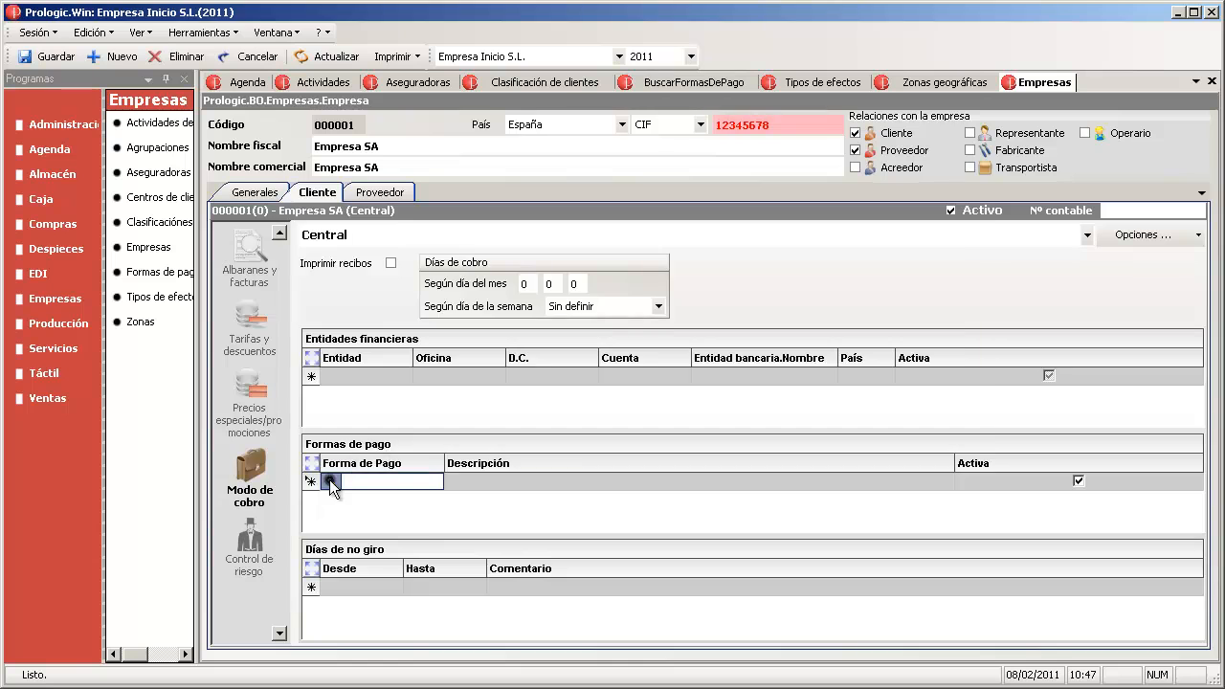
{"action": "left_click", "coordinate": [330, 481]}
{"action": "left_click", "coordinate": [407, 311]}
{"action": "double_click", "coordinate": [408, 311]}
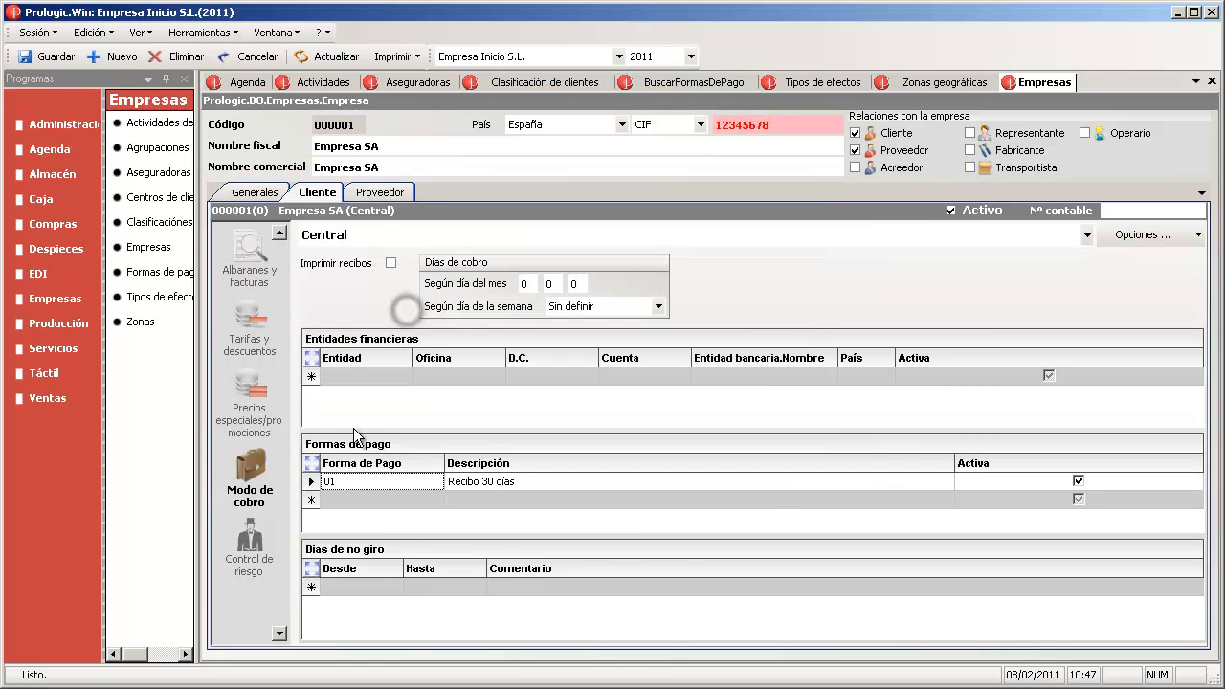
{"action": "left_click", "coordinate": [407, 481]}
- Set Empresa SA's risk classification to BUENO (1)
{"action": "left_click", "coordinate": [251, 541]}
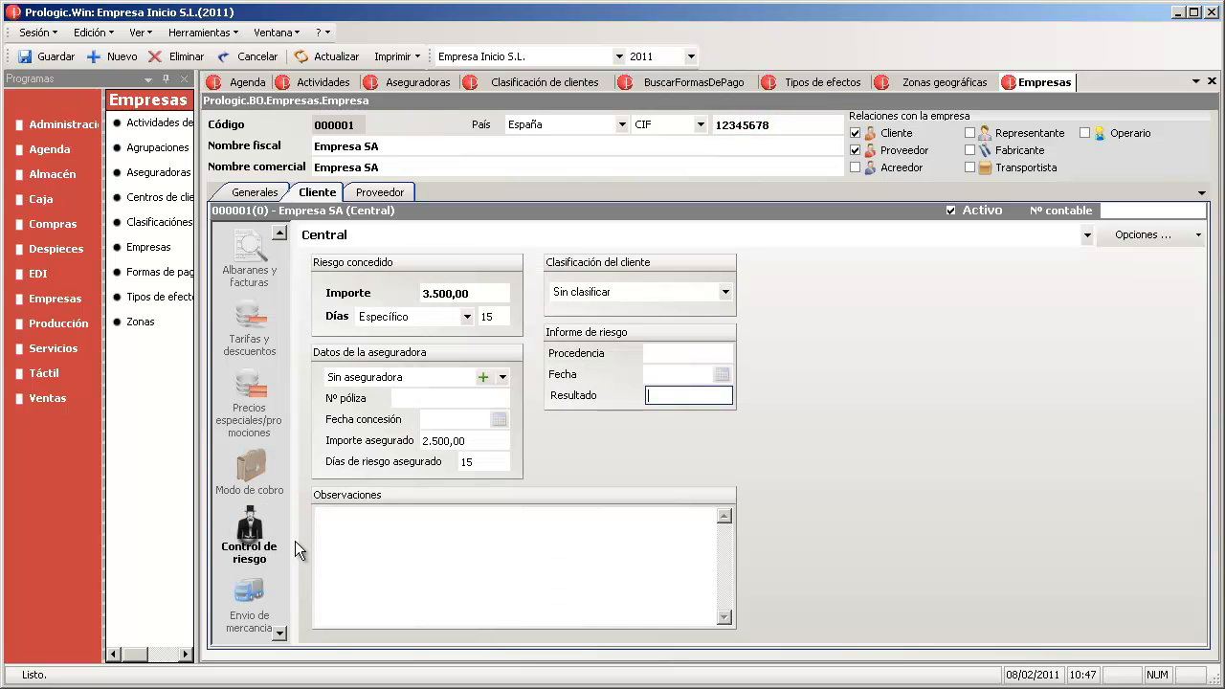
{"action": "left_click", "coordinate": [672, 289]}
{"action": "left_click", "coordinate": [672, 289]}
{"action": "left_click", "coordinate": [635, 305]}
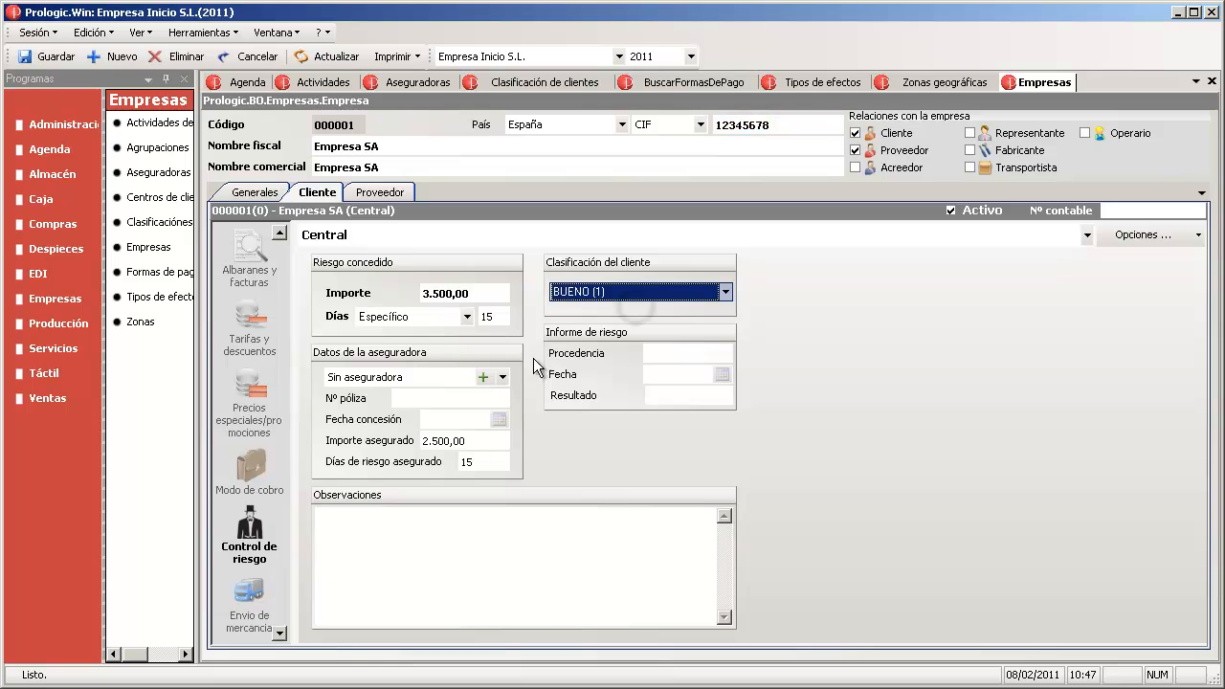
- Set insurer MAPFRE with a policy number and concession date 08/02/11, then save
{"action": "left_click", "coordinate": [500, 378]}
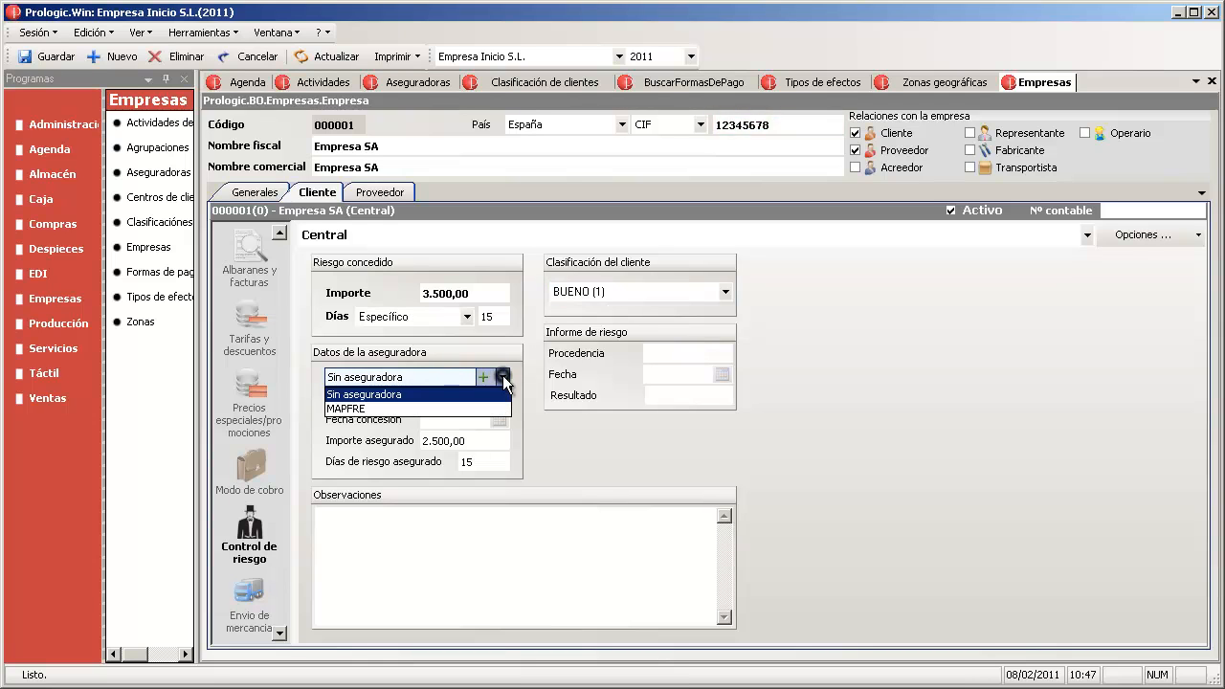
{"action": "left_click", "coordinate": [364, 405]}
{"action": "left_click", "coordinate": [406, 397]}
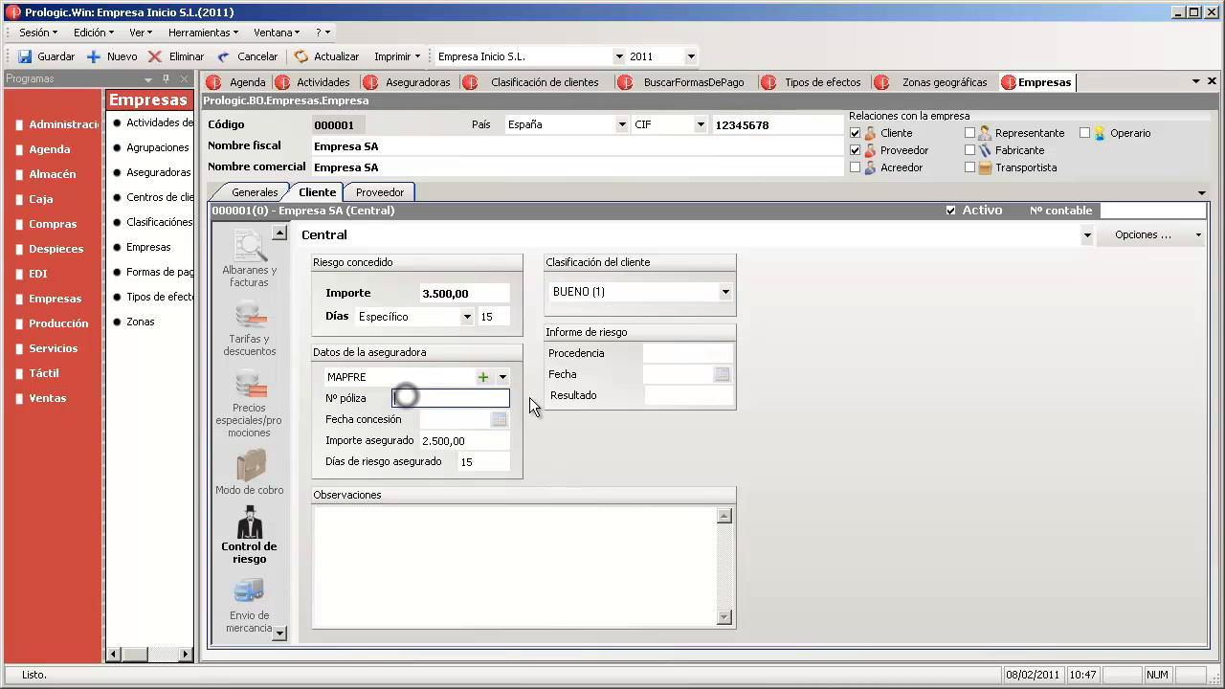
{"action": "left_click", "coordinate": [471, 419]}
{"action": "type", "text": "+0"}
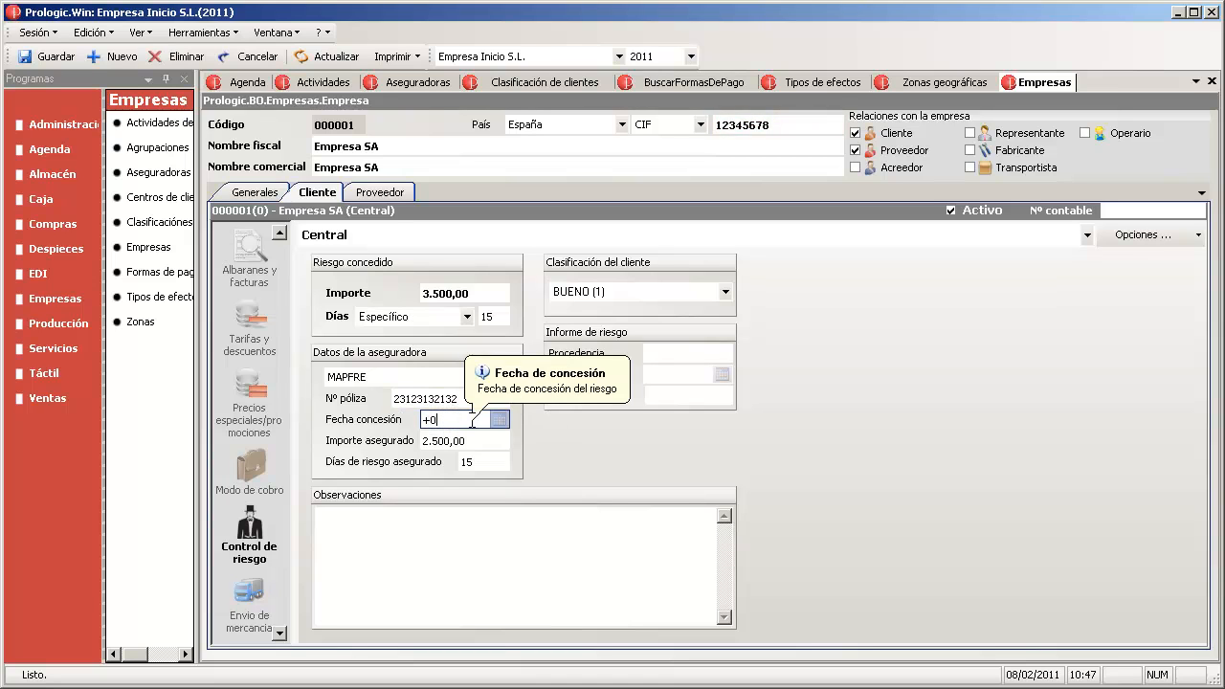
{"action": "key", "text": "Tab"}
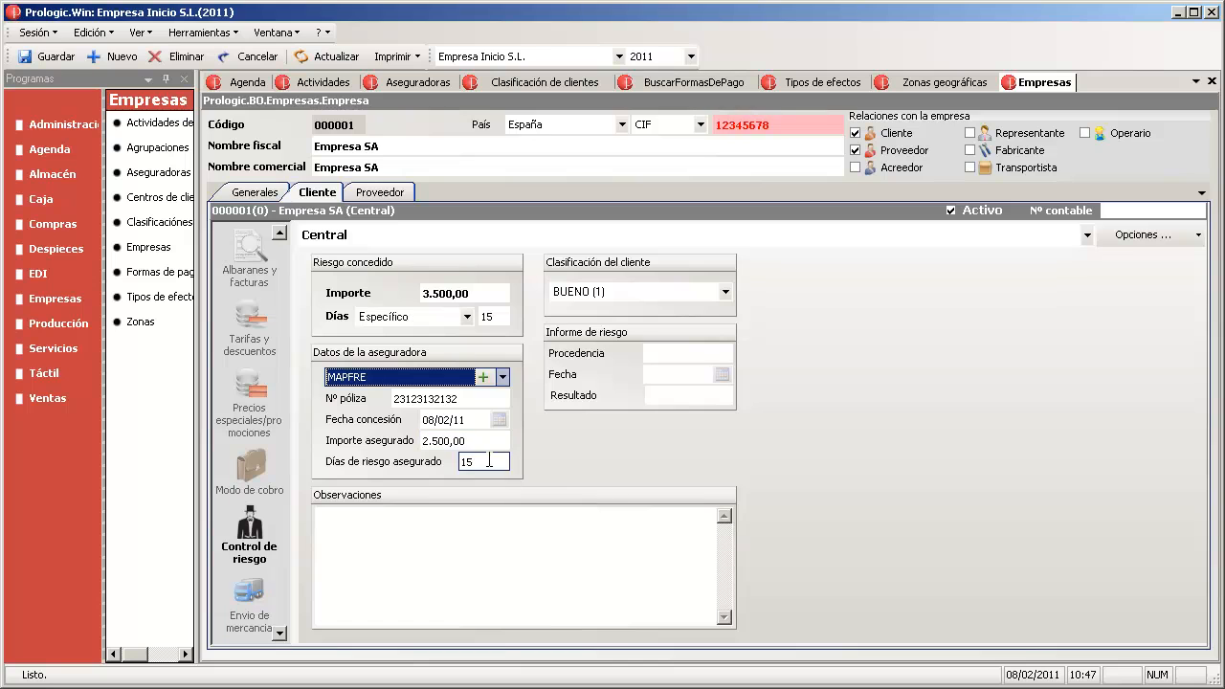
{"action": "left_click", "coordinate": [490, 461]}
{"action": "left_click", "coordinate": [43, 56]}
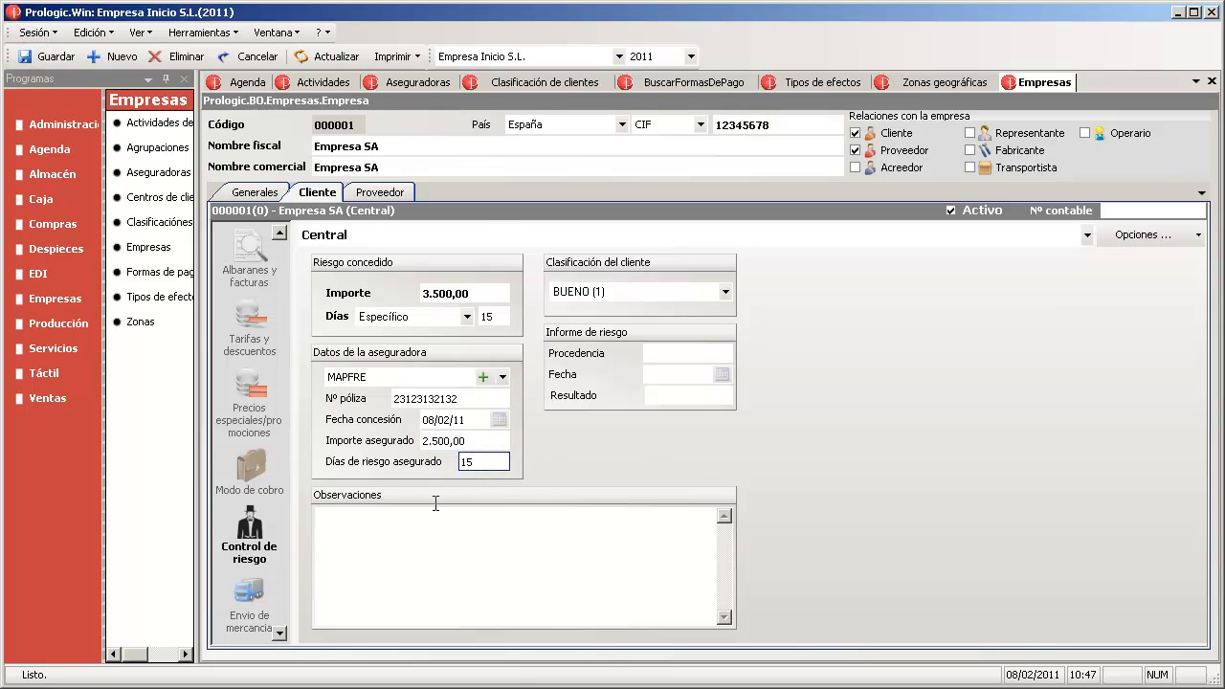
{"action": "left_click", "coordinate": [279, 632]}
- Pick zone La Rioja (0003) on Empresa SA's goods shipping page and save
{"action": "left_click", "coordinate": [280, 631]}
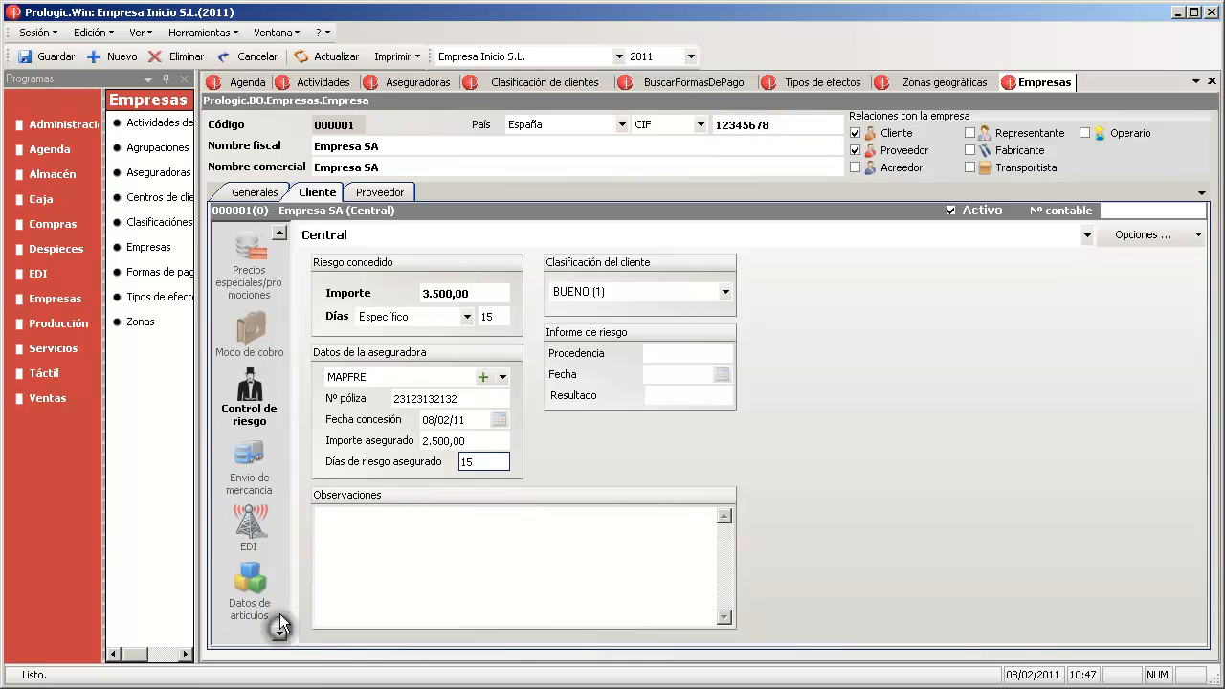
{"action": "left_click", "coordinate": [249, 460]}
{"action": "left_click", "coordinate": [592, 274]}
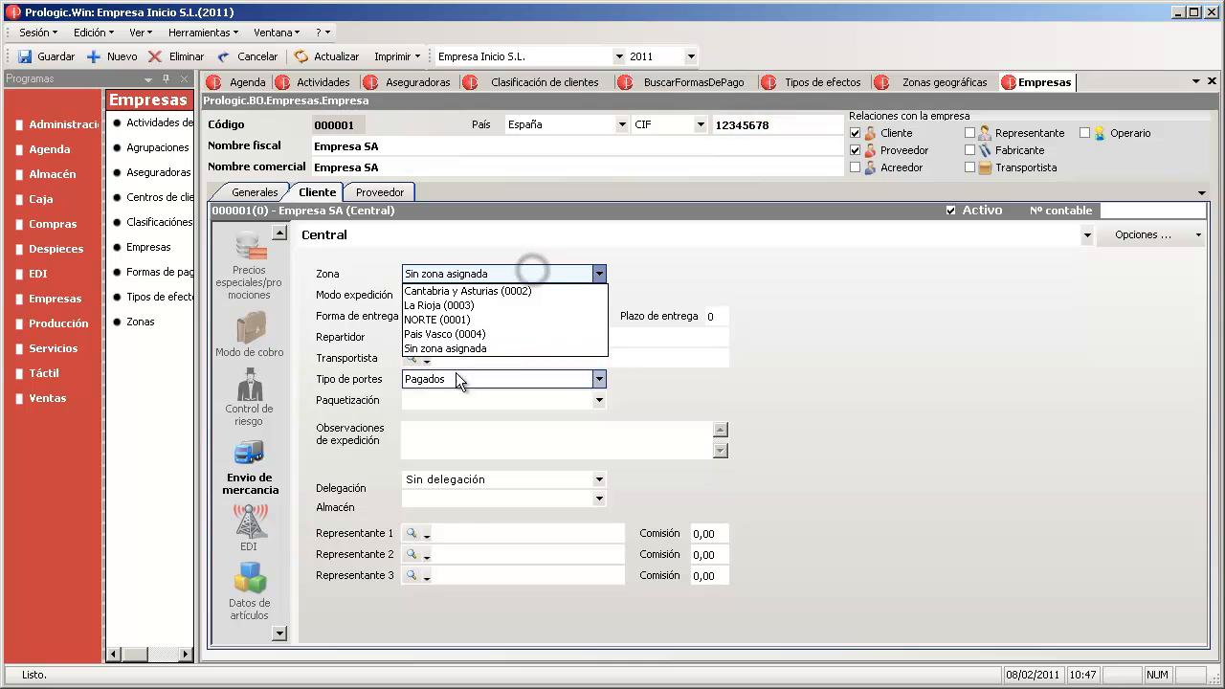
{"action": "left_click", "coordinate": [509, 304]}
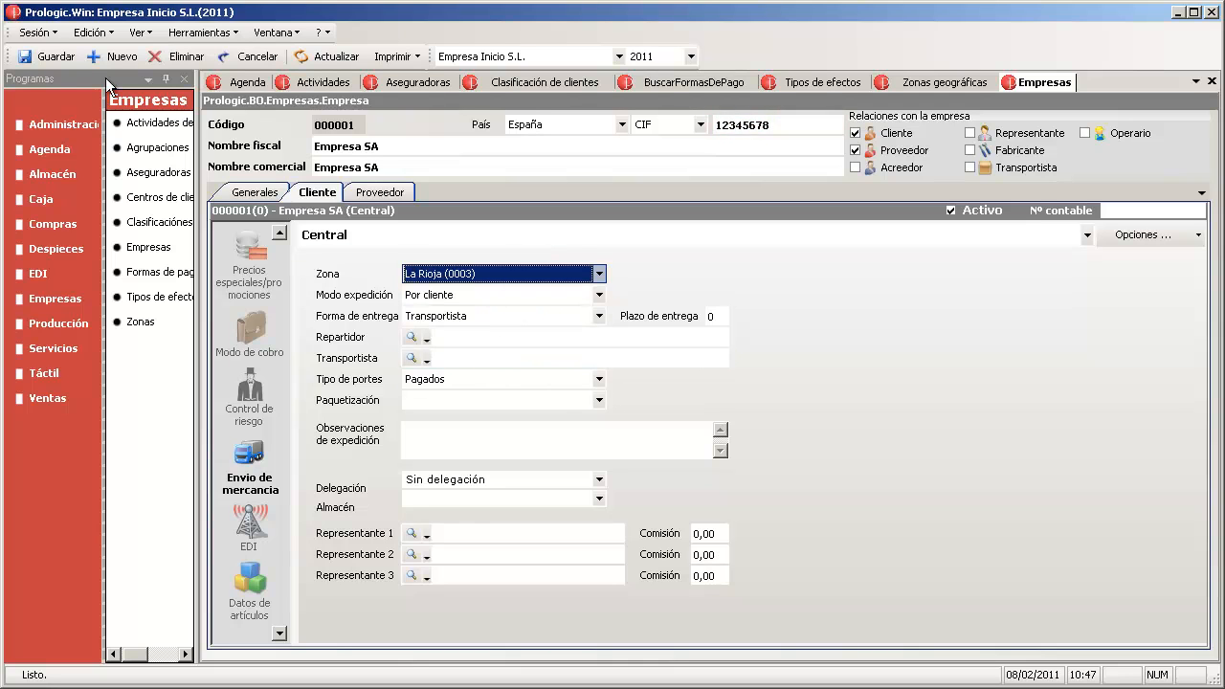
{"action": "left_click", "coordinate": [53, 59]}
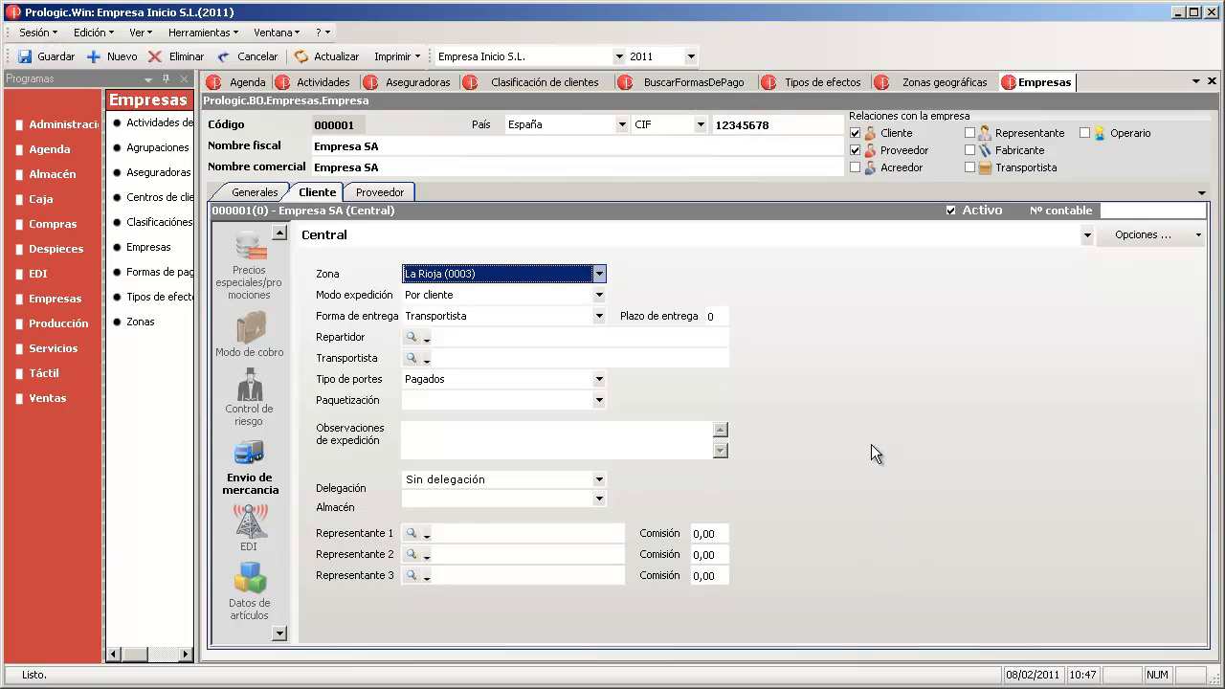